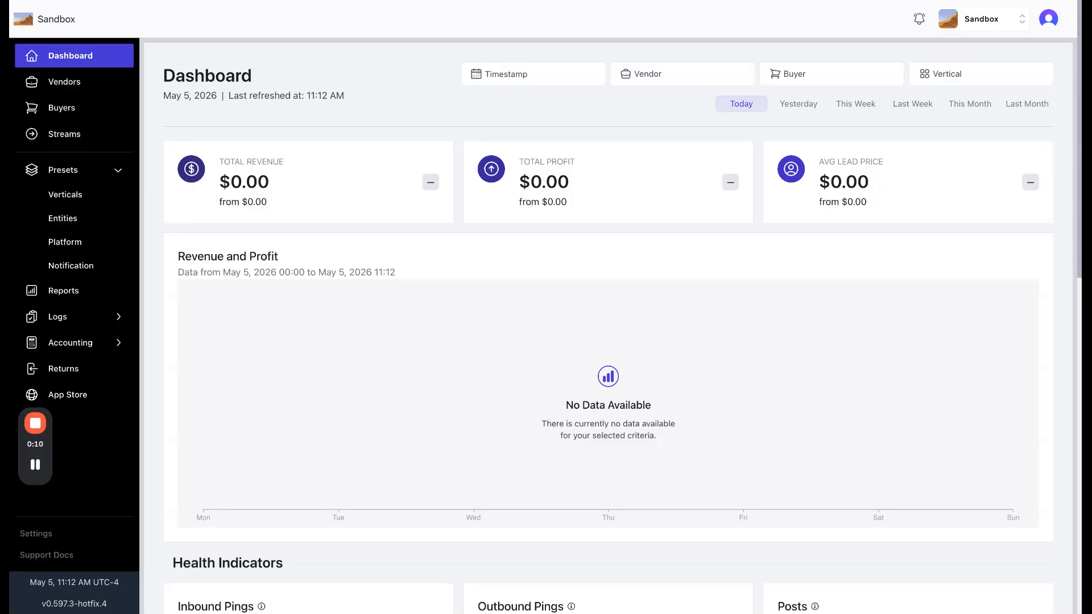
Create a new vertical from scratch in the vertical presets, named "Solar - Simple Form"
mouse_move(47, 464)
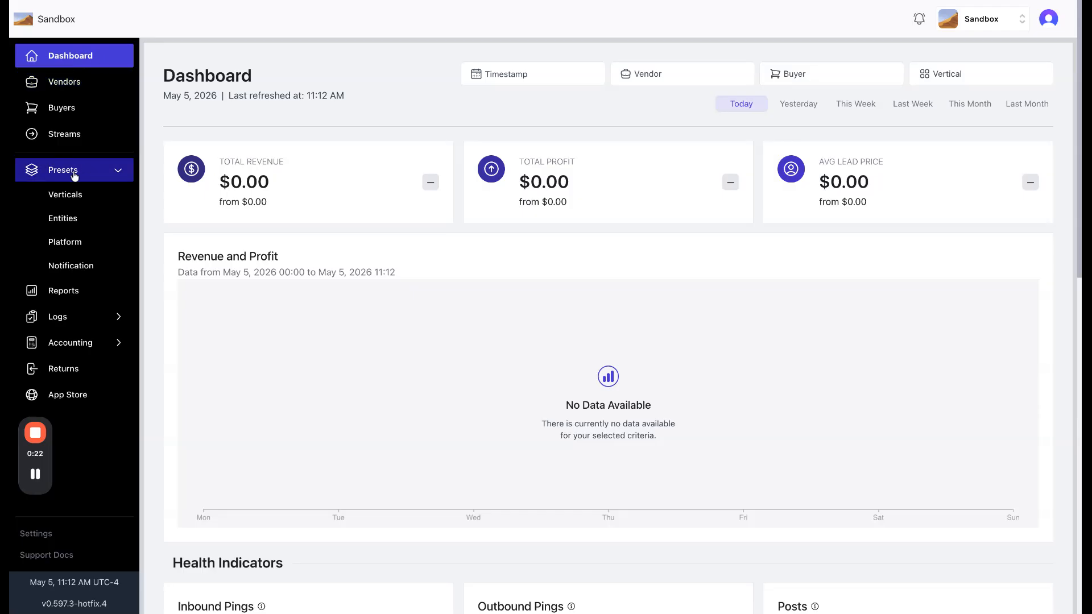
left_click(75, 200)
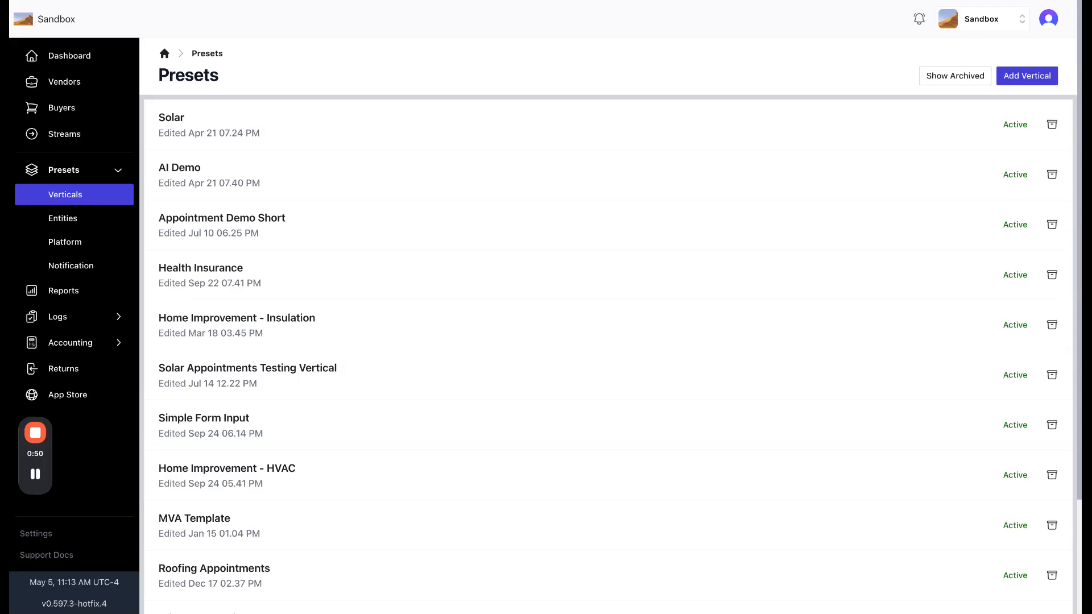
left_click(1023, 80)
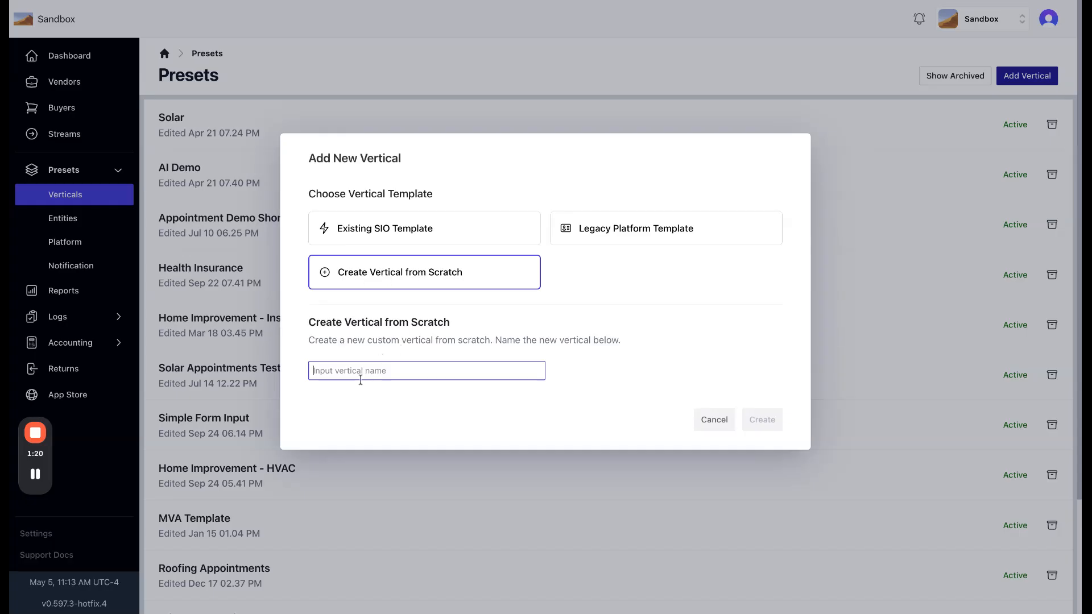
type("S")
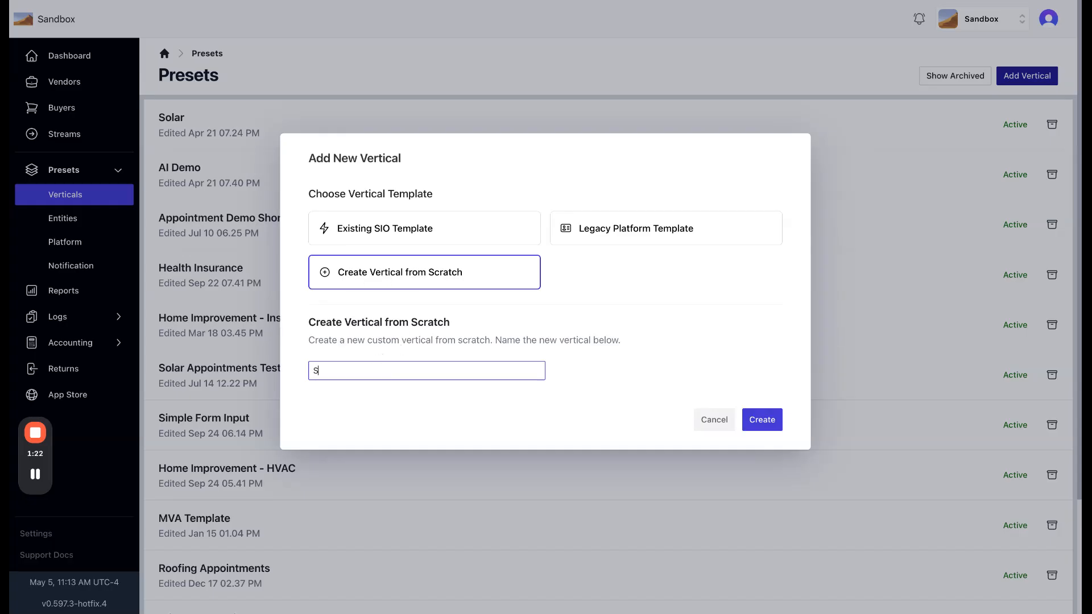
type("olar - Simple Form")
left_click(763, 423)
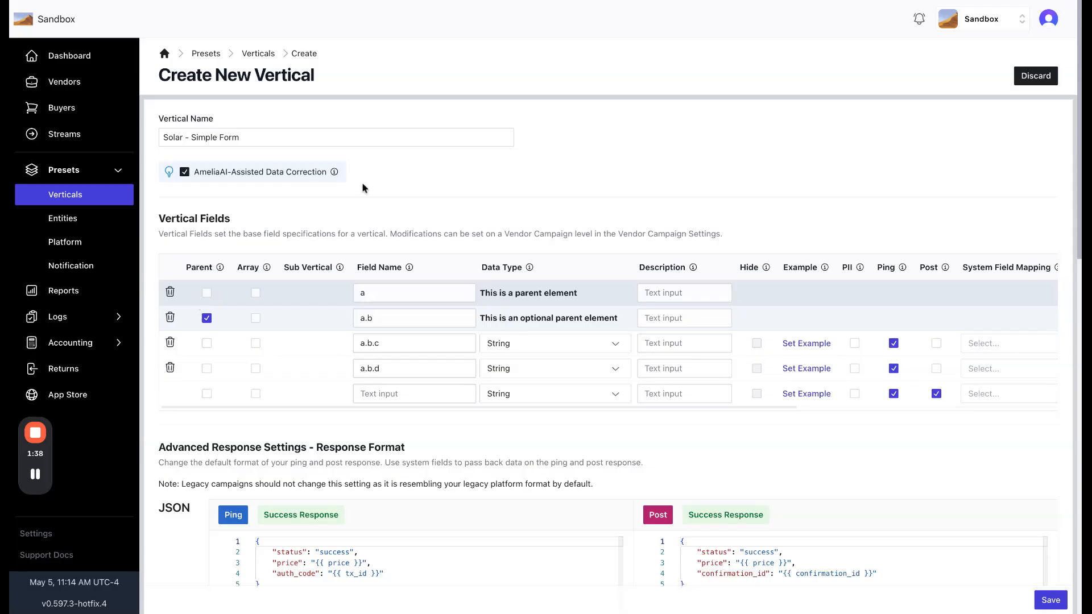
Review the default fields and response format of the new vertical, and save it
scroll(639, 247, "down", 1)
scroll(640, 249, "up", 1)
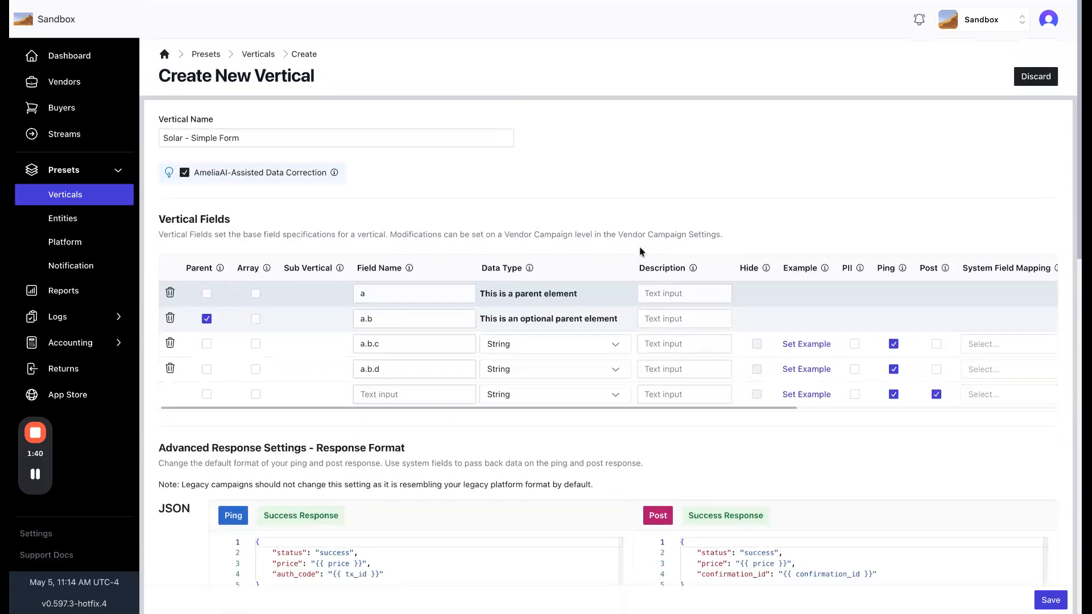
scroll(960, 420, "down", 3)
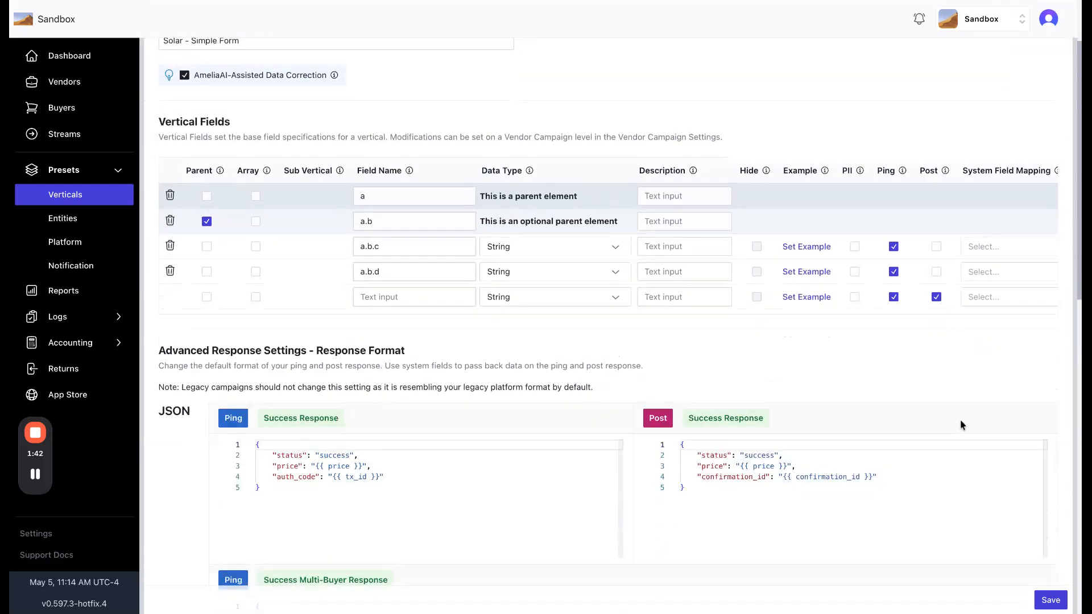
scroll(958, 418, "up", 3)
left_click(1050, 600)
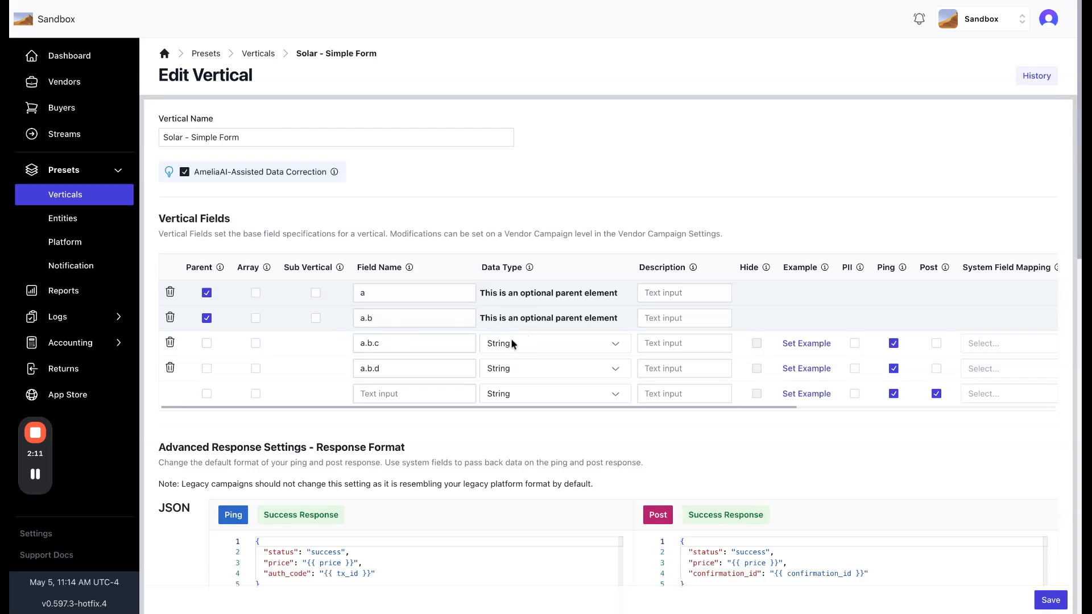
Delete the a.b parent field together with its child fields a.b.c and a.b.d
left_click(170, 318)
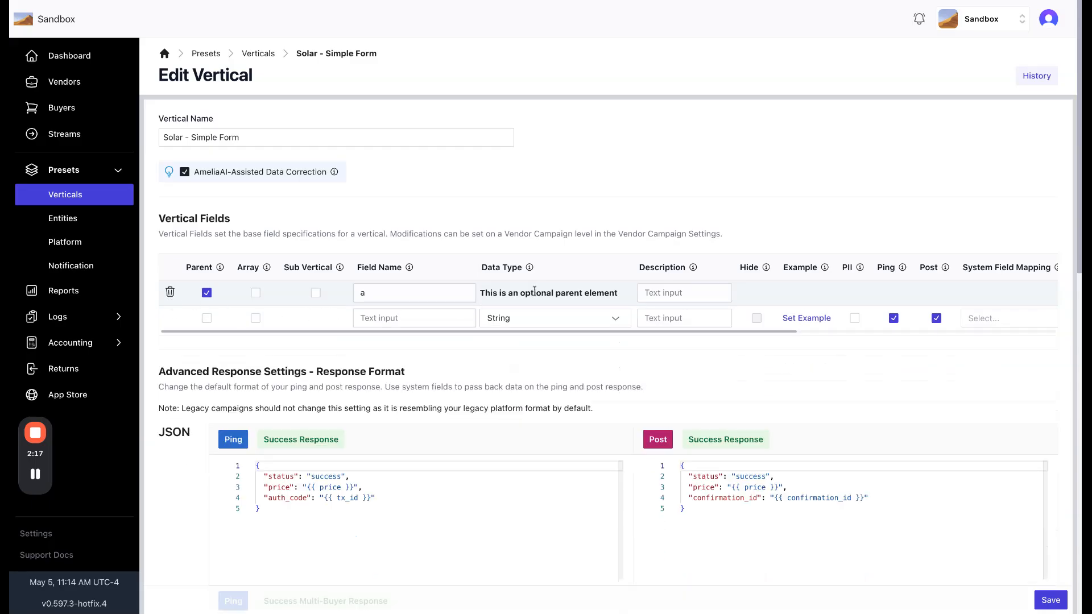
scroll(416, 318, "right", 5)
scroll(416, 317, "left", 5)
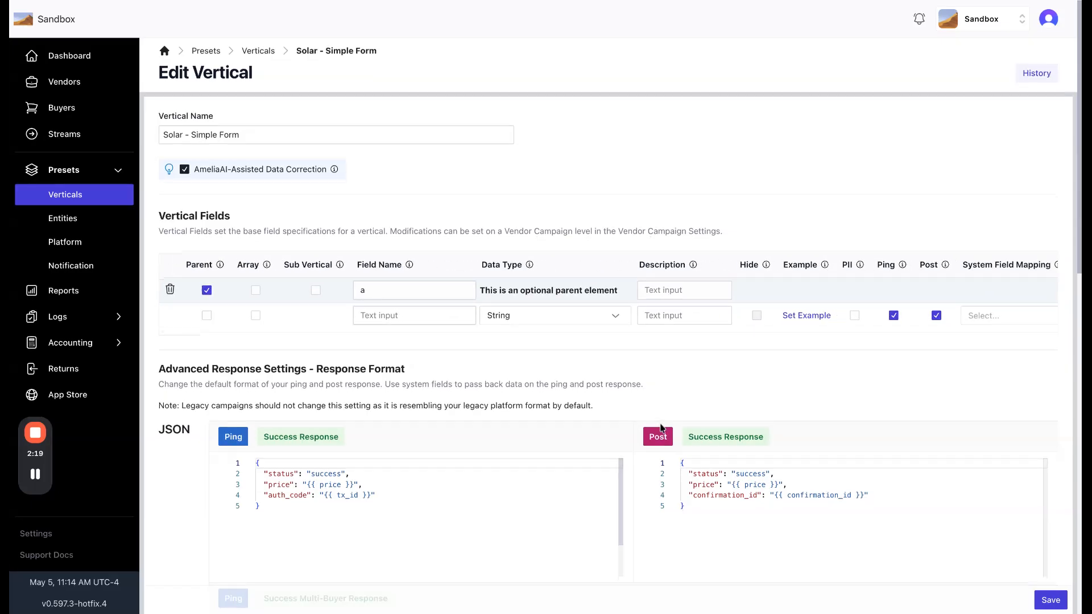
Rename the remaining vertical field to auth_code and turn off its Parent setting
scroll(657, 421, "down", 3)
scroll(592, 337, "down", 2)
scroll(356, 366, "up", 2)
scroll(741, 248, "up", 1)
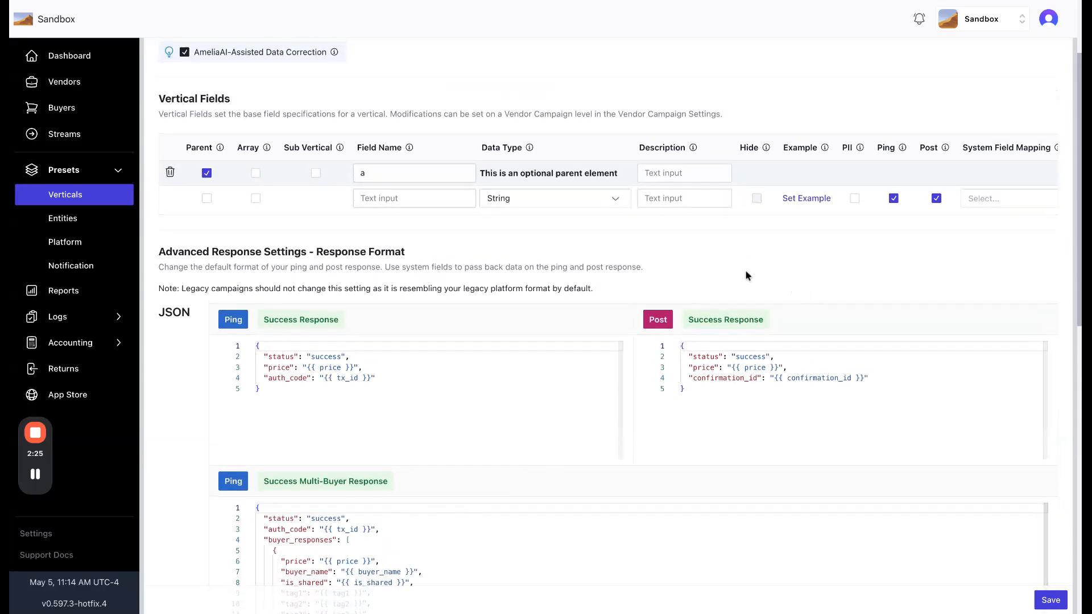
scroll(745, 269, "up", 3)
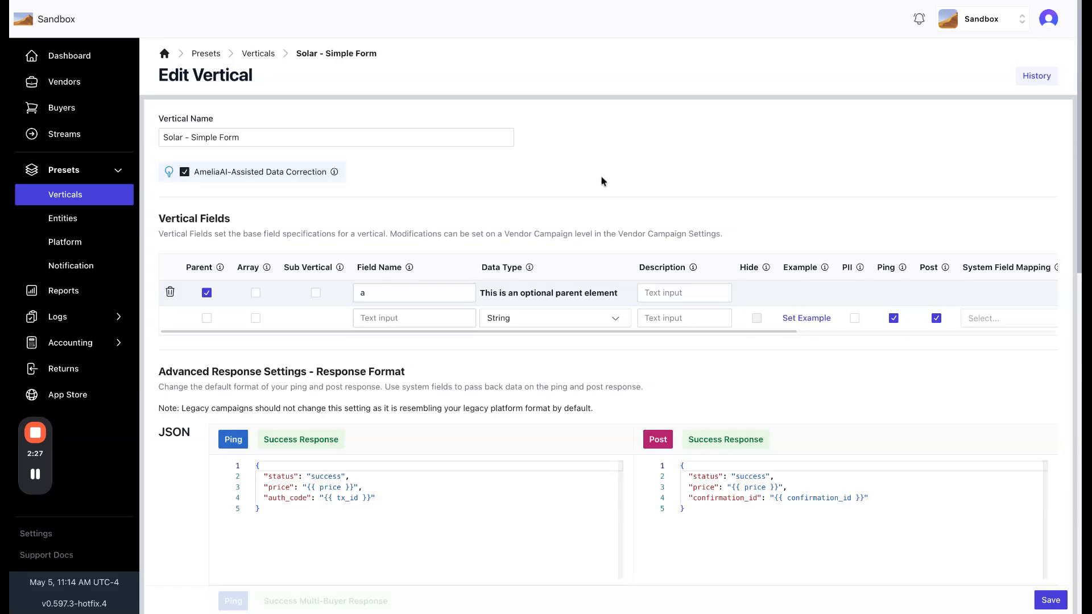
left_click(389, 294)
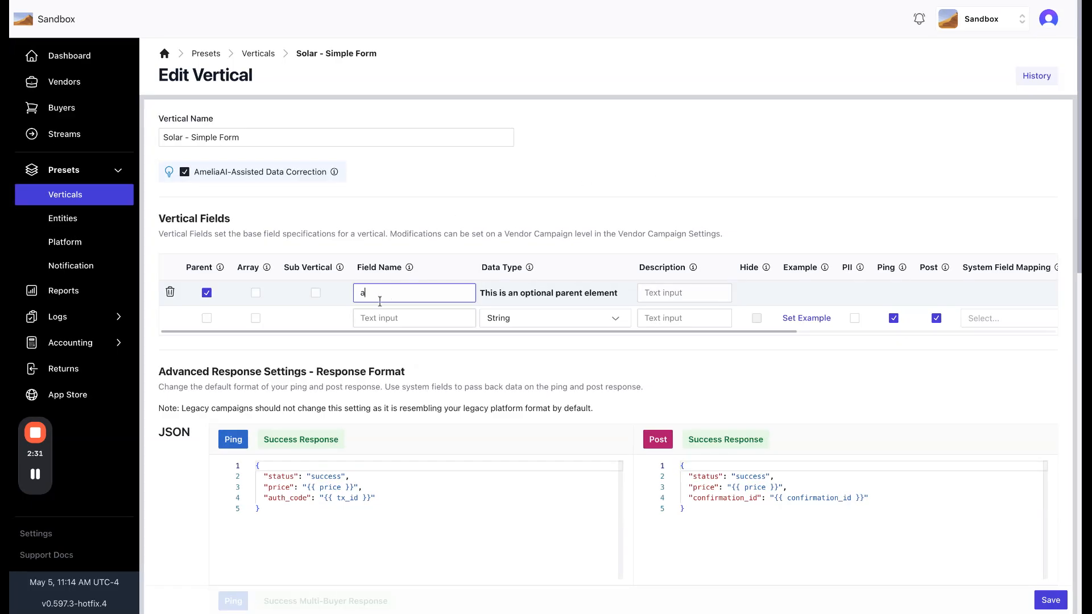
key("BackSpace")
type("auth_code")
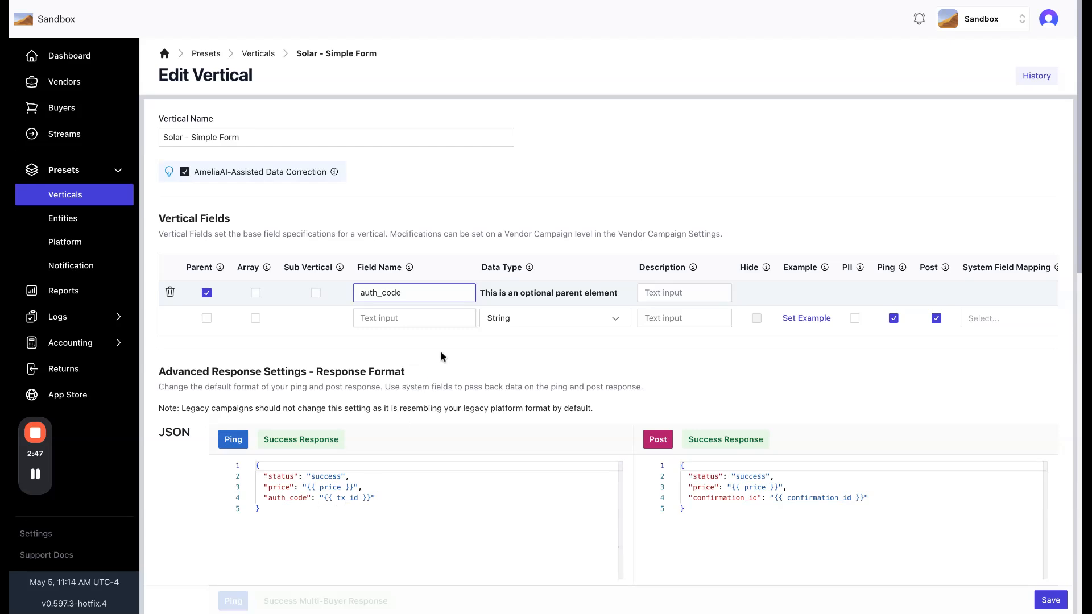
left_click(206, 292)
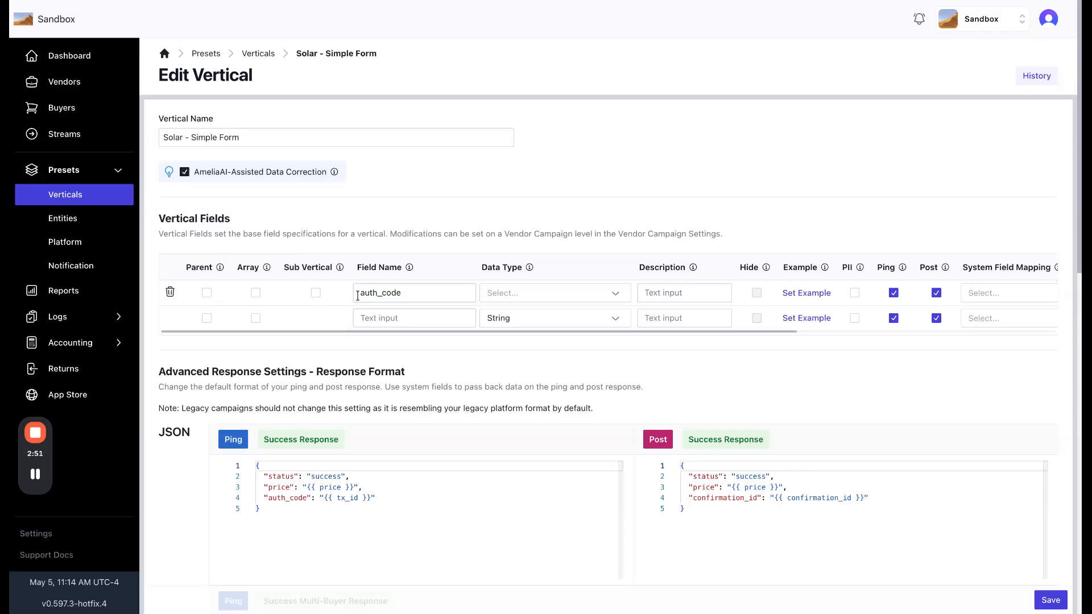
Set the data type of auth_code to String and exclude the field from Ping
left_click(543, 294)
left_click(533, 318)
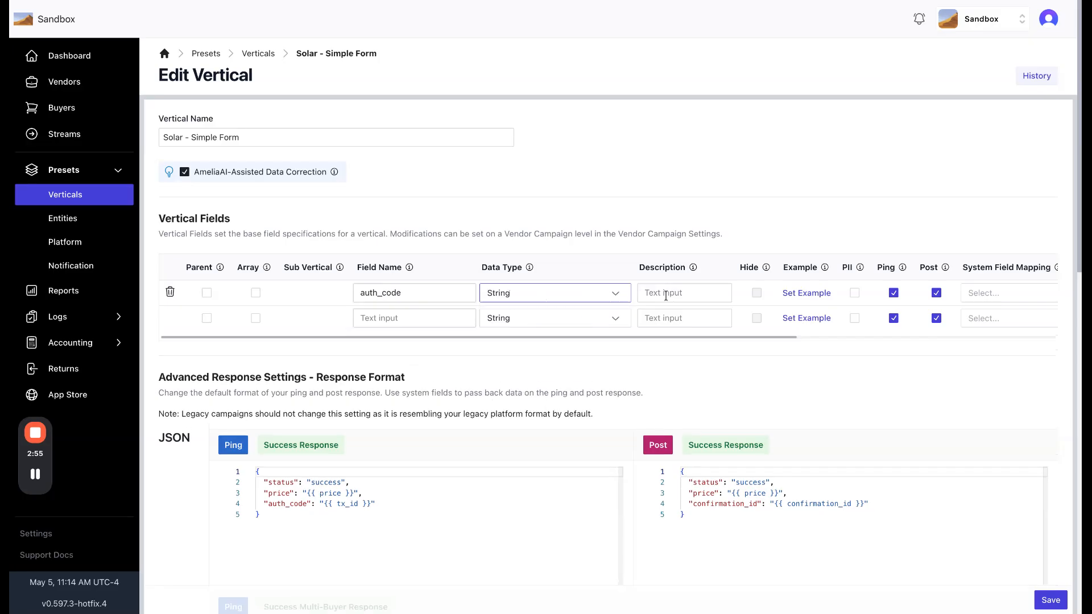
scroll(758, 302, "right", 5)
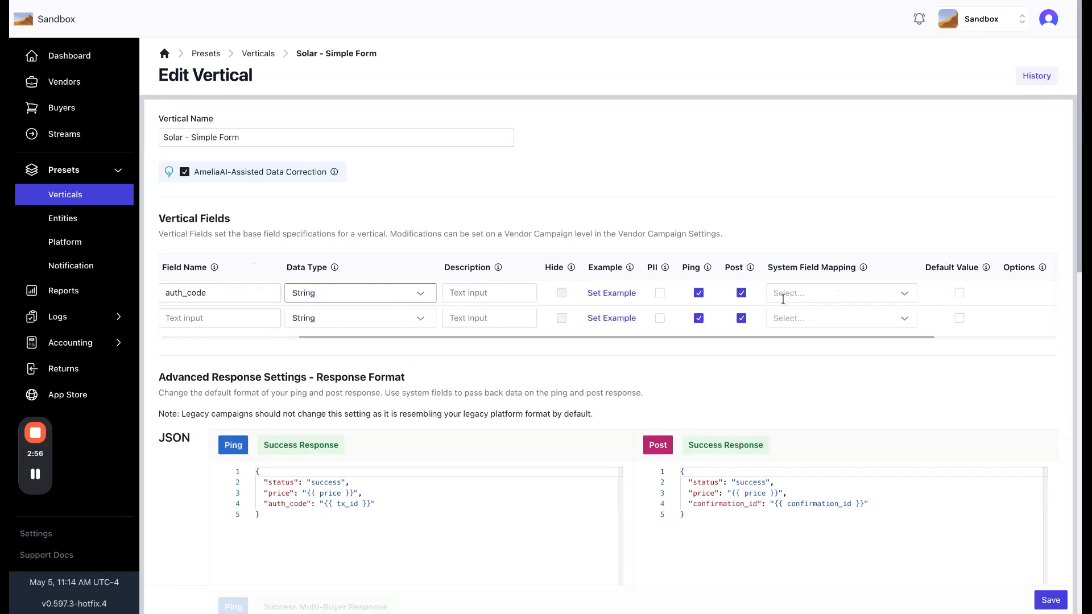
left_click(700, 294)
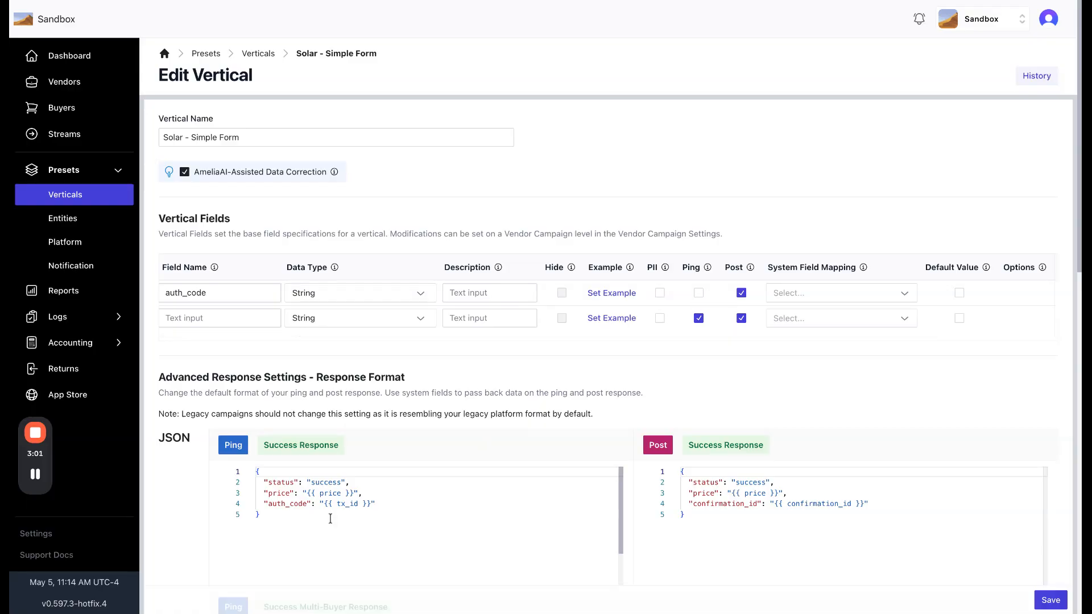
Map the auth_code field to the tx_id system field
left_click(808, 293)
left_click(805, 321)
scroll(863, 266, "right", 3)
scroll(863, 264, "left", 3)
scroll(717, 265, "left", 3)
Describe auth_code as the auth code passed in ping post, adding the note "Default can be used in direct post"
left_click(663, 298)
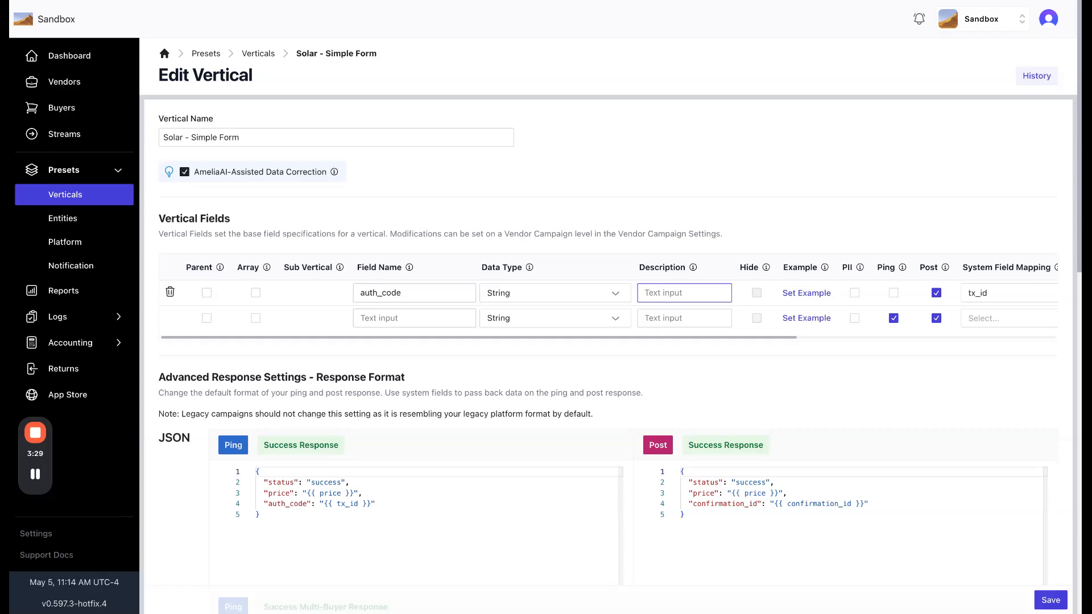
type("auth")
type("post")
type(" in ping post")
type(".")
type(" Not required")
key("BackSpace")
key("BackSpace")
key("BackSpace")
key("BackSpace")
key("BackSpace")
key("BackSpace")
key("BackSpace")
key("BackSpace")
key("BackSpace")
key("BackSpace")
key("BackSpace")
key("BackSpace")
type("Default can be used in direct post")
left_click(771, 221)
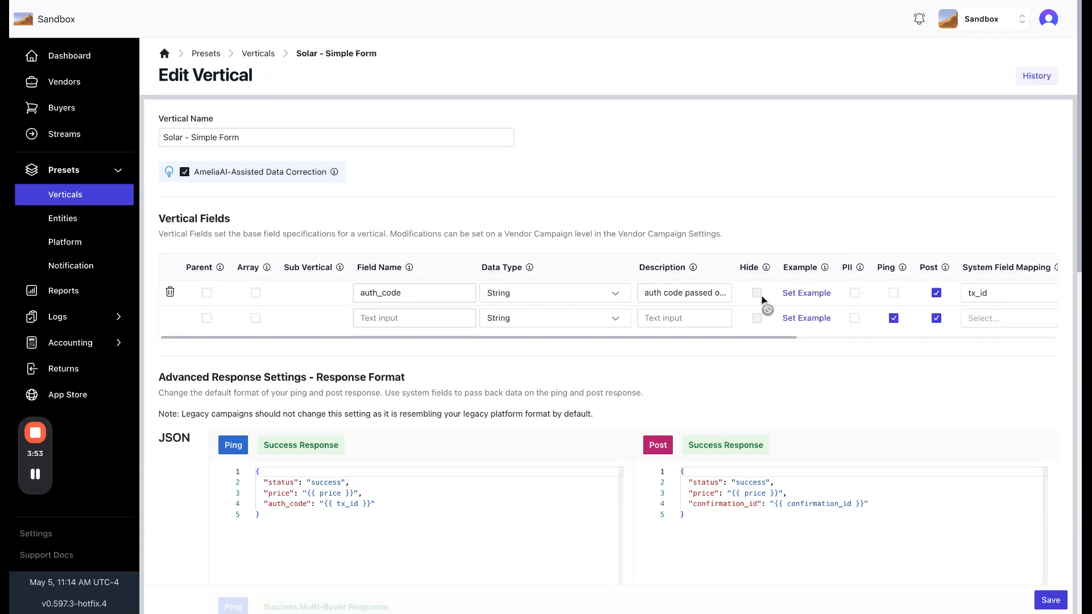
Add a vertical field named contact.first_name below auth_code
scroll(791, 295, "right", 5)
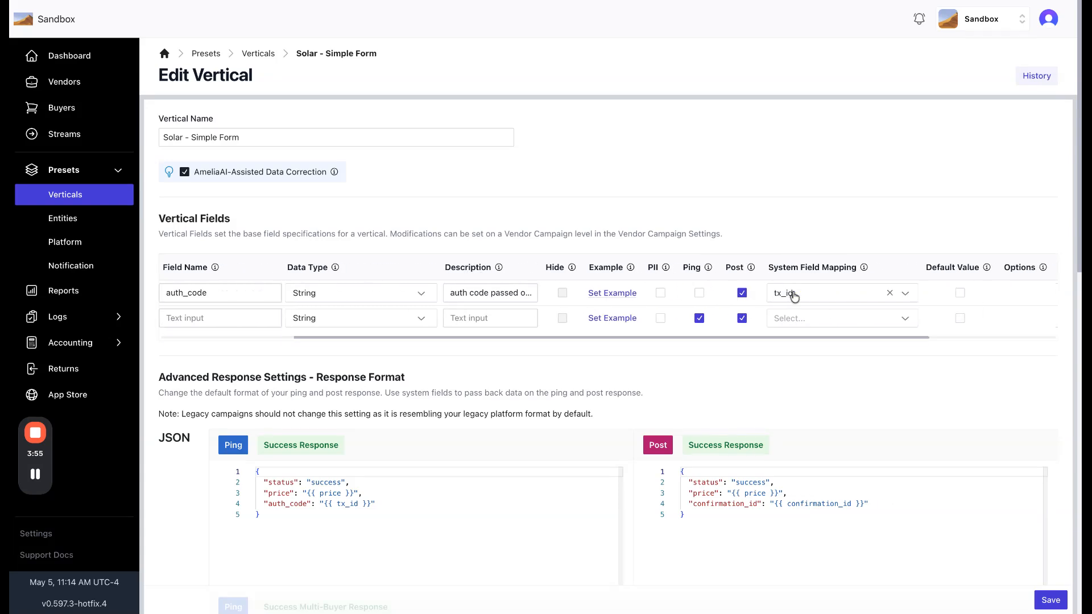
scroll(728, 295, "left", 5)
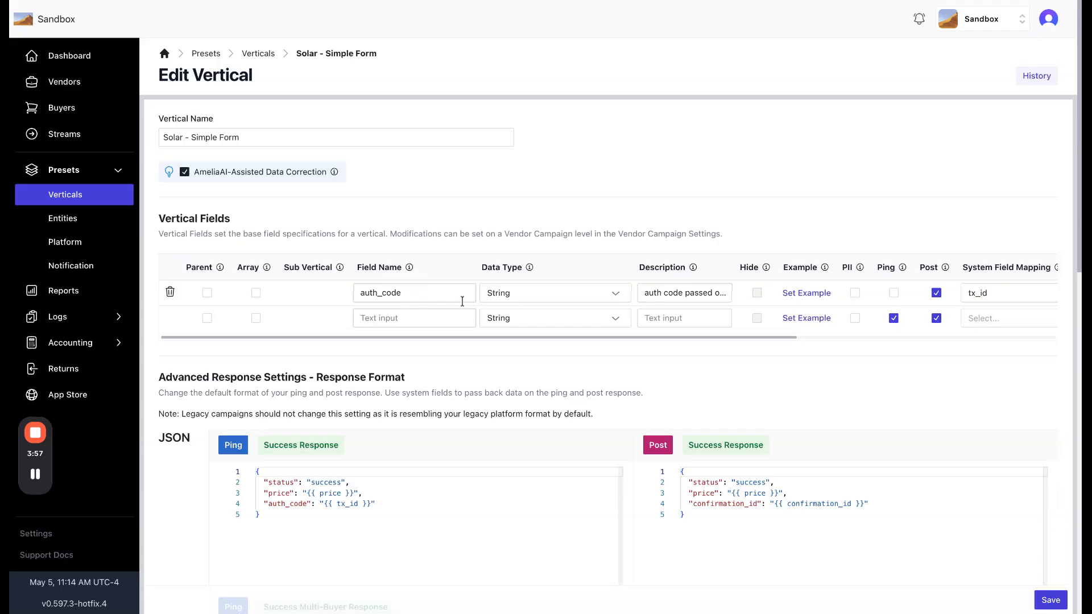
left_click(428, 320)
type("first")
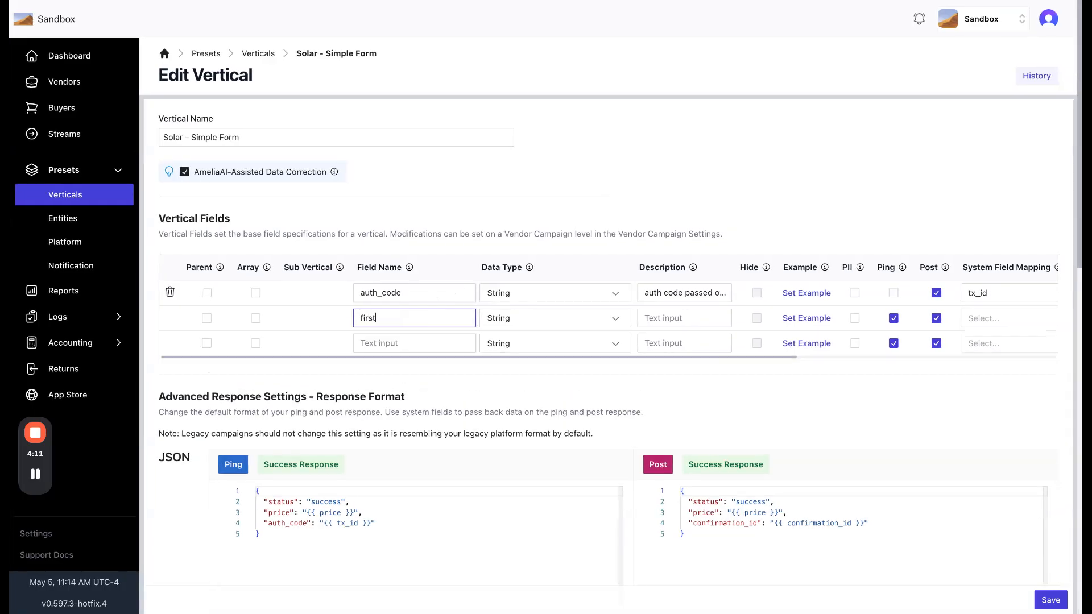
type("_name")
scroll(670, 283, "right", 6)
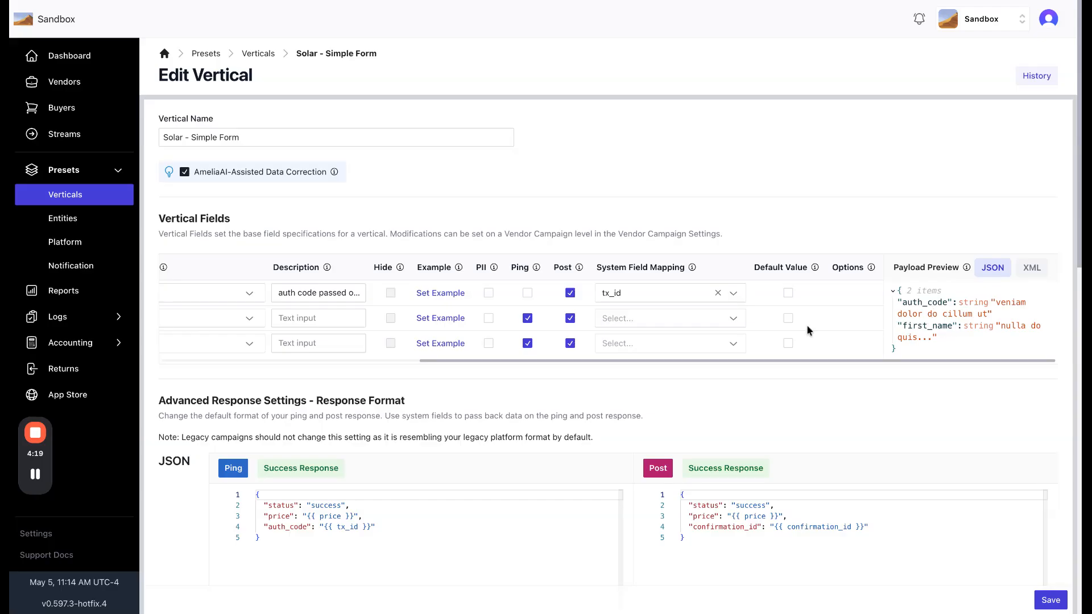
scroll(808, 330, "left", 6)
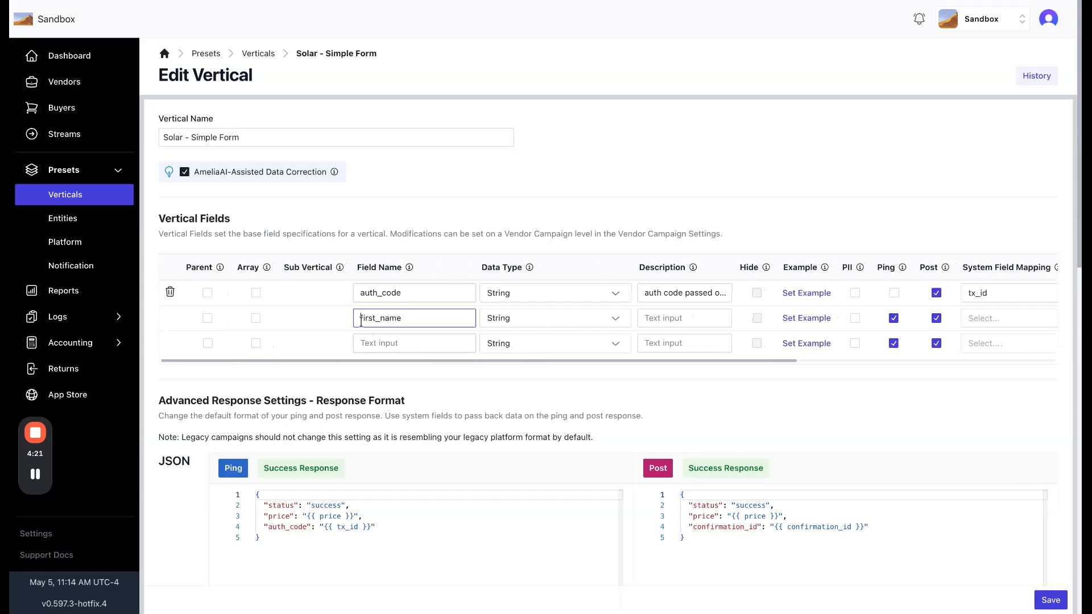
type("contact.")
left_click(586, 178)
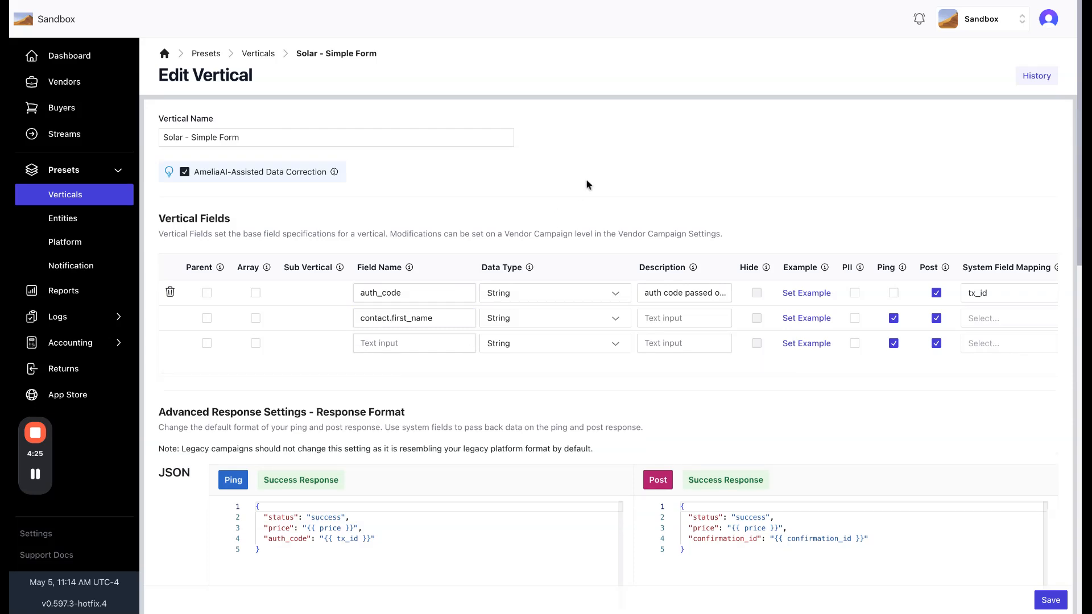
Choose String as the data type of contact.first_name and save the vertical
left_click(530, 322)
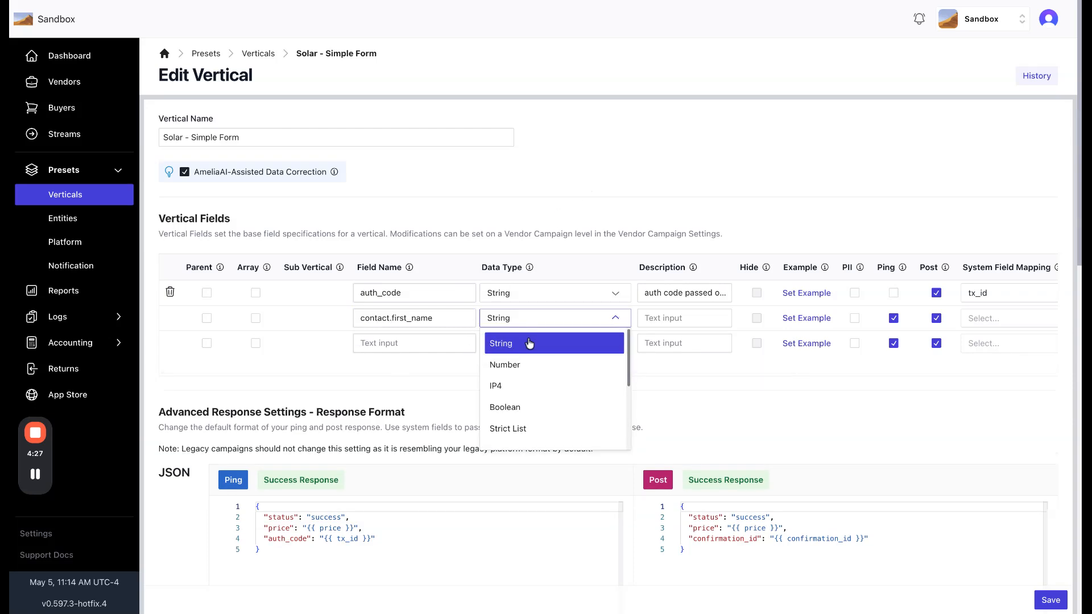
left_click(532, 341)
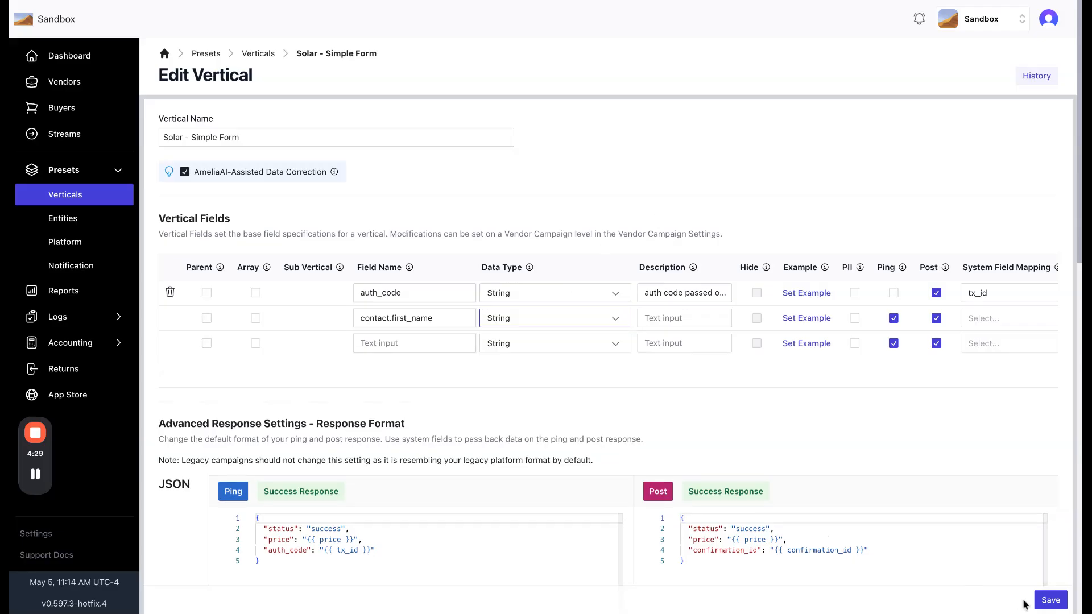
left_click(1049, 603)
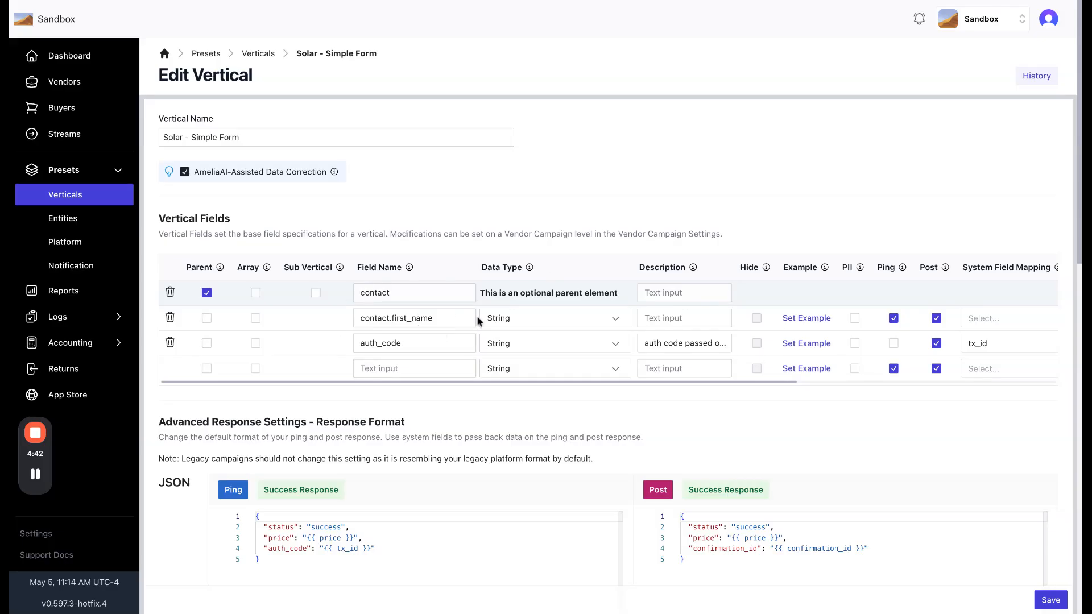
Review the data types available for the contact.first_name field, from String through USD amount
scroll(576, 317, "right", 2)
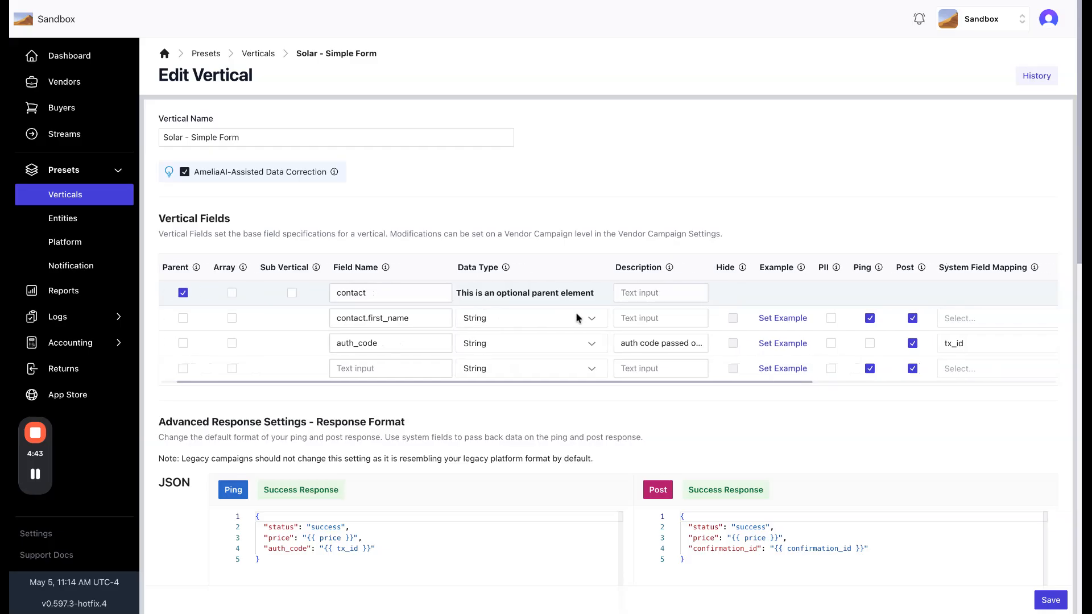
left_click(546, 318)
scroll(537, 405, "down", 3)
scroll(538, 405, "up", 1)
scroll(489, 407, "up", 2)
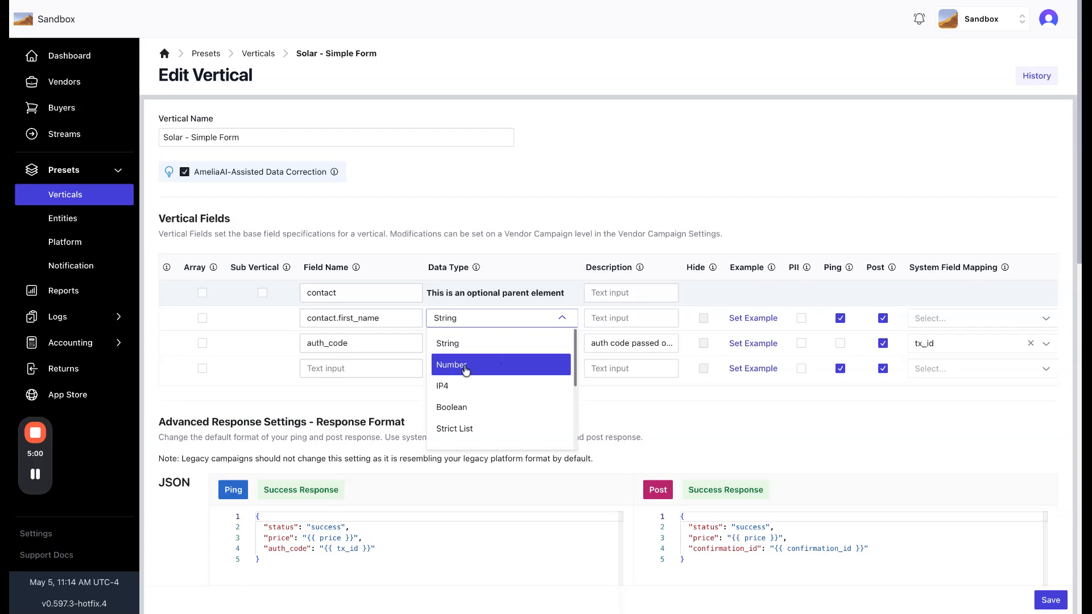
scroll(533, 396, "down", 1)
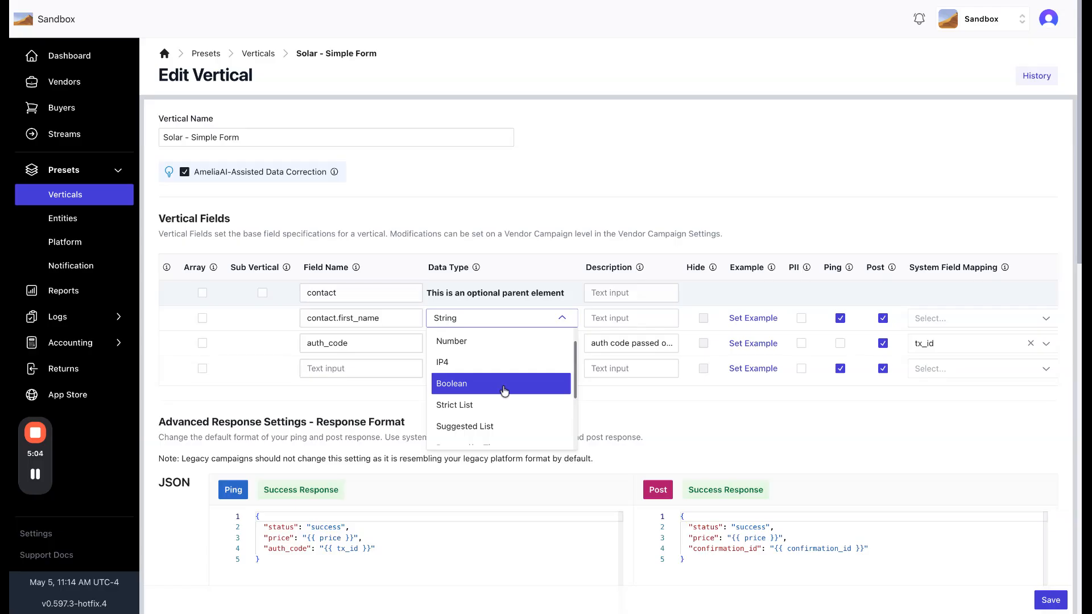
scroll(512, 386, "down", 2)
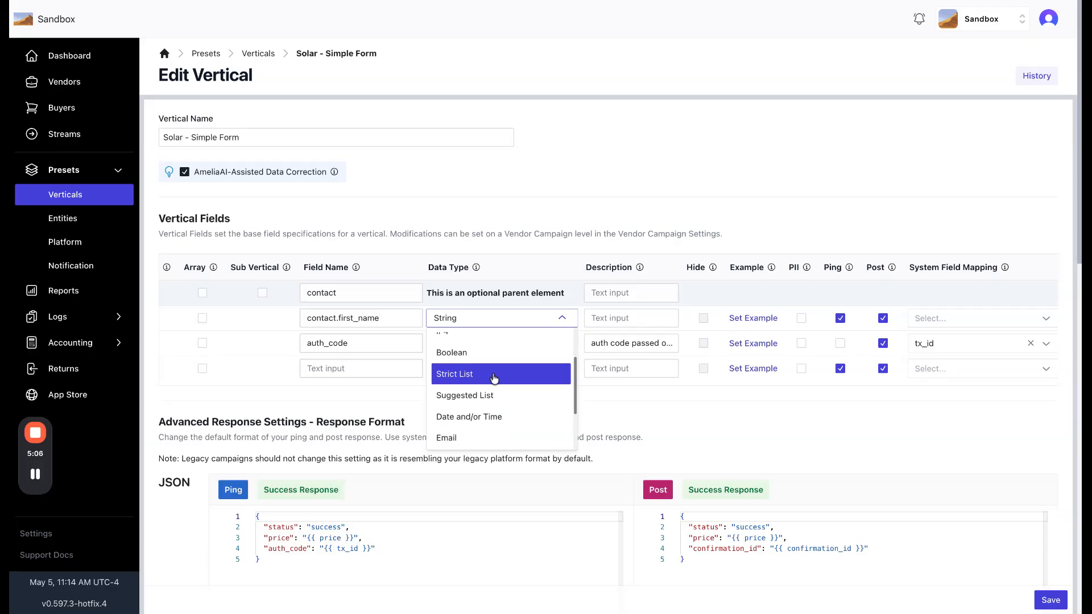
scroll(532, 389, "down", 1)
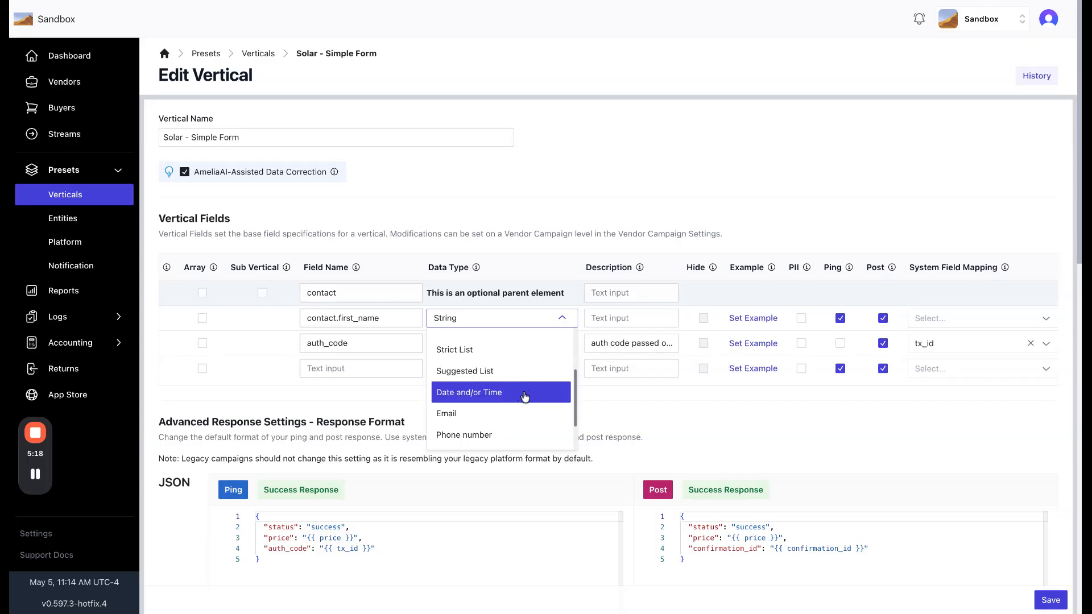
scroll(525, 397, "down", 1)
scroll(525, 397, "up", 1)
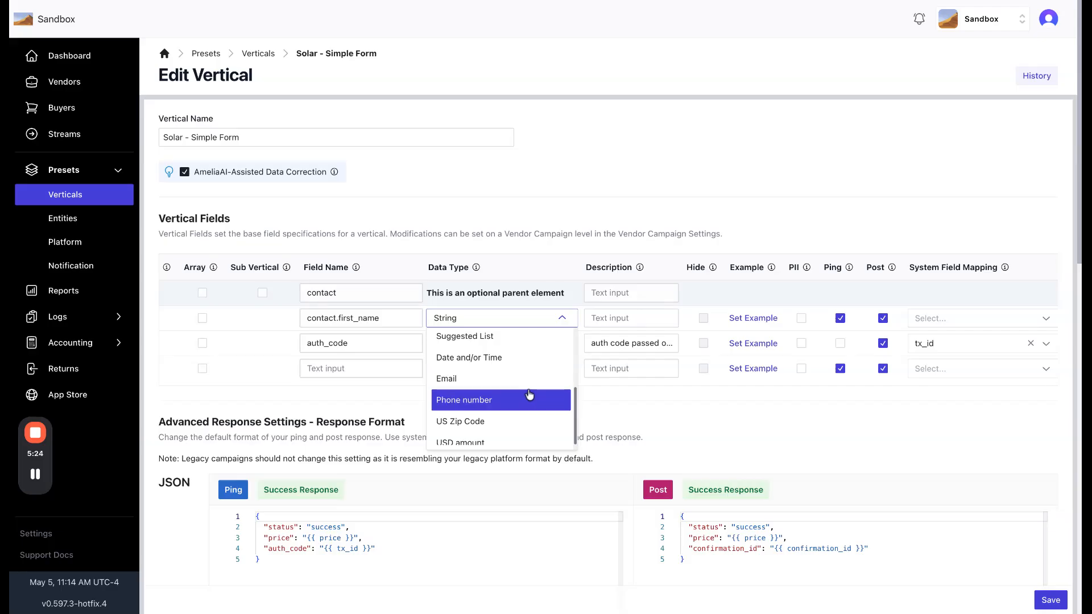
scroll(529, 394, "down", 1)
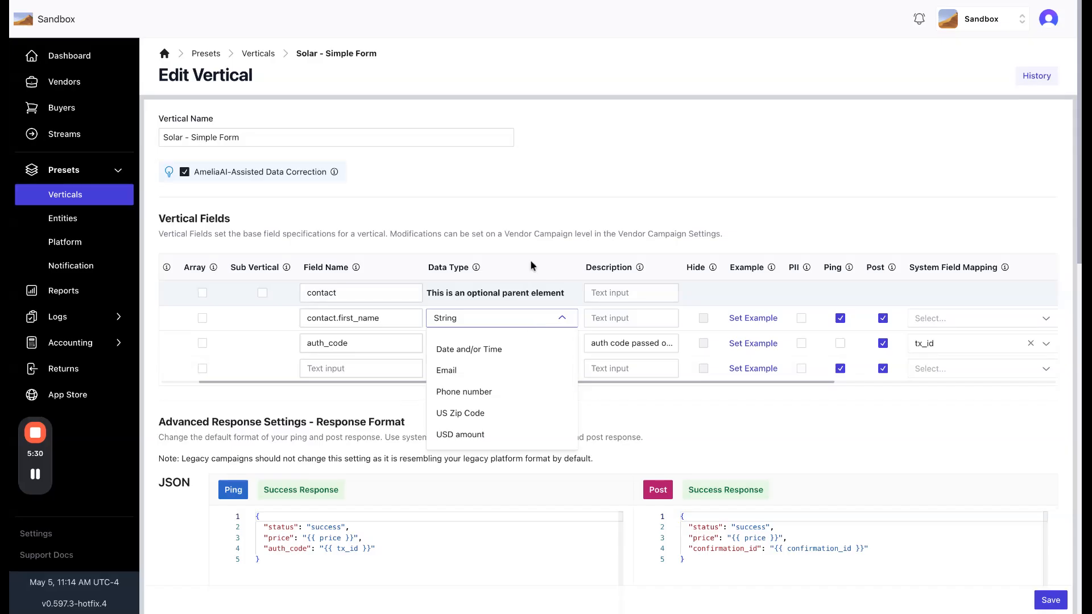
left_click(489, 320)
Describe contact.first_name as "first name of lead" and save a sample first name as its manual example value
left_click(618, 327)
type("first n")
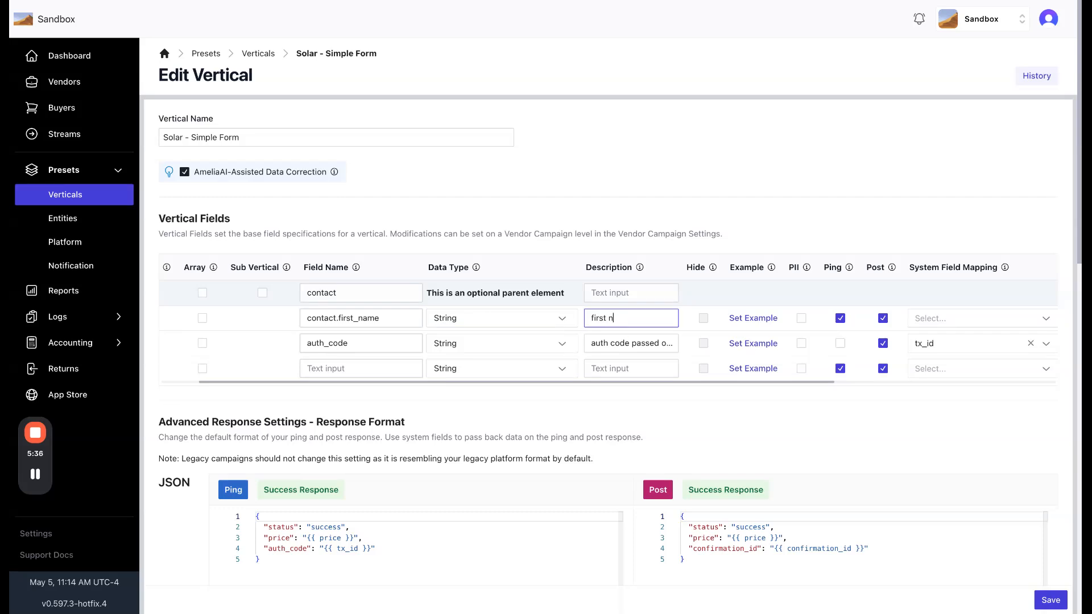
type("ame of lead")
left_click(753, 320)
type("John")
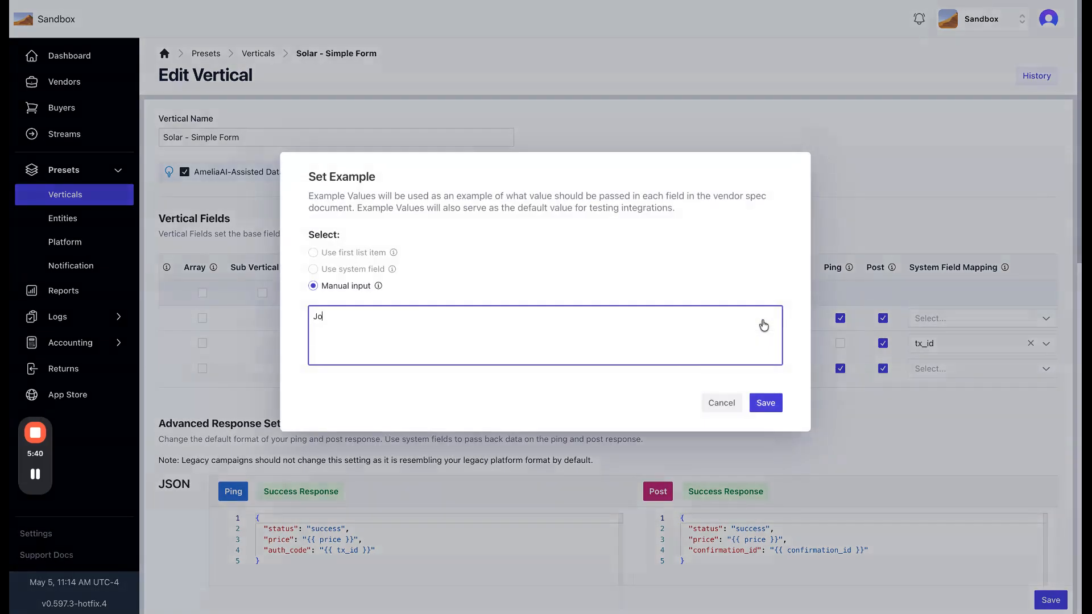
left_click(771, 403)
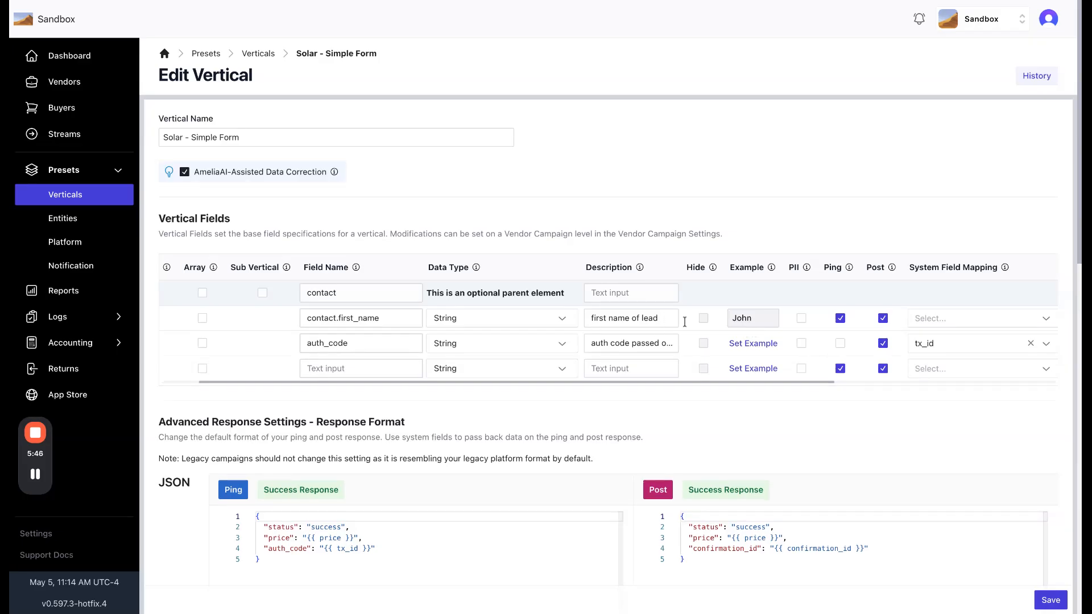
Mark contact.first_name as PII and exclude it from the ping
scroll(684, 321, "right", 3)
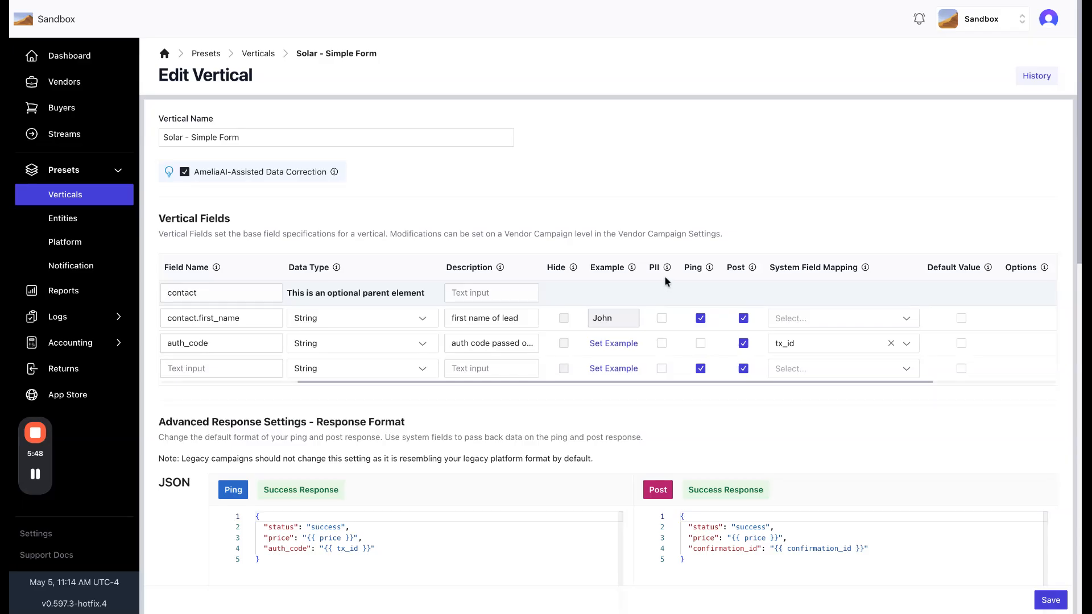
mouse_move(667, 269)
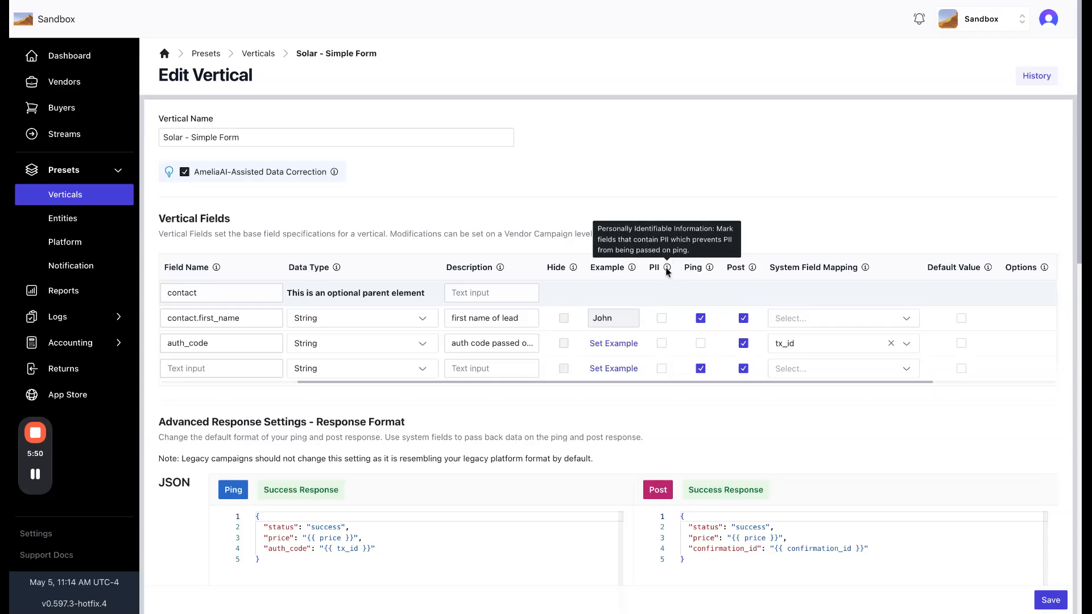
left_click(661, 318)
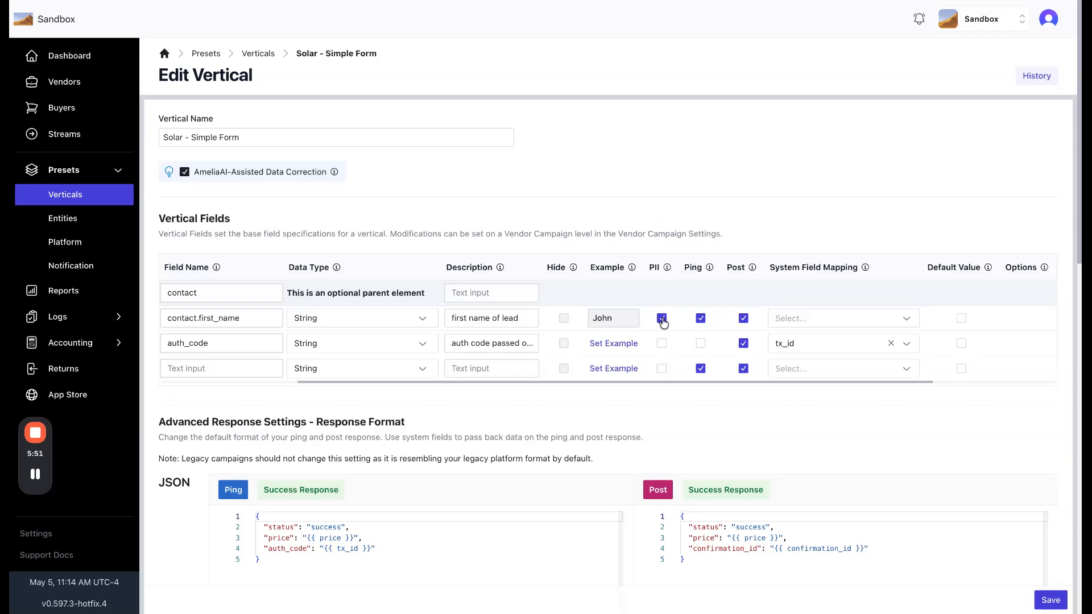
left_click(702, 320)
Map the contact.first_name field to the first_name system field
scroll(676, 321, "left", 3)
scroll(677, 321, "right", 3)
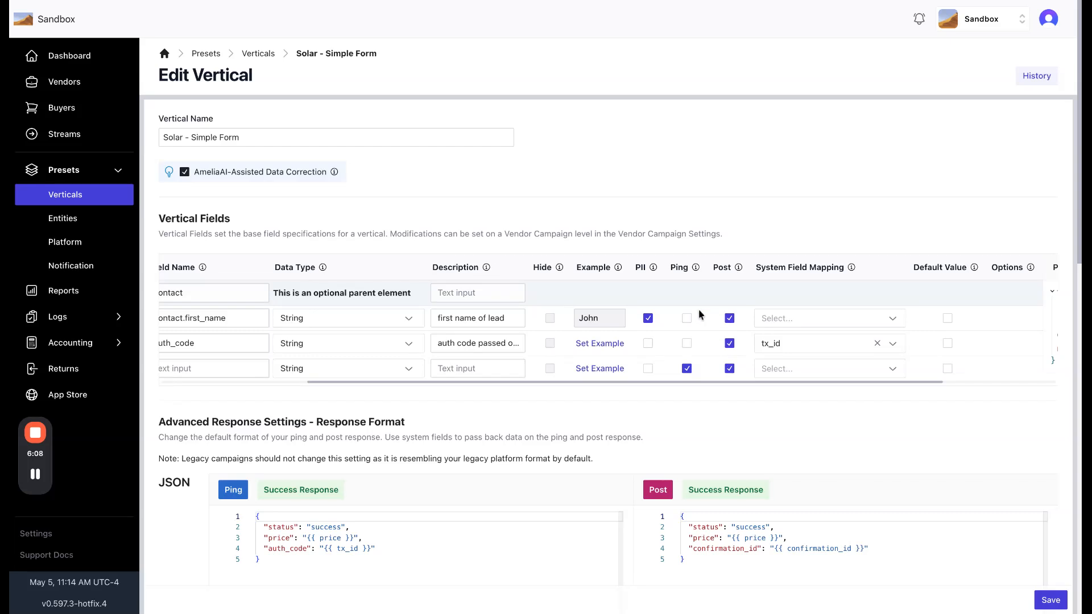
scroll(699, 312, "left", 3)
scroll(699, 314, "right", 5)
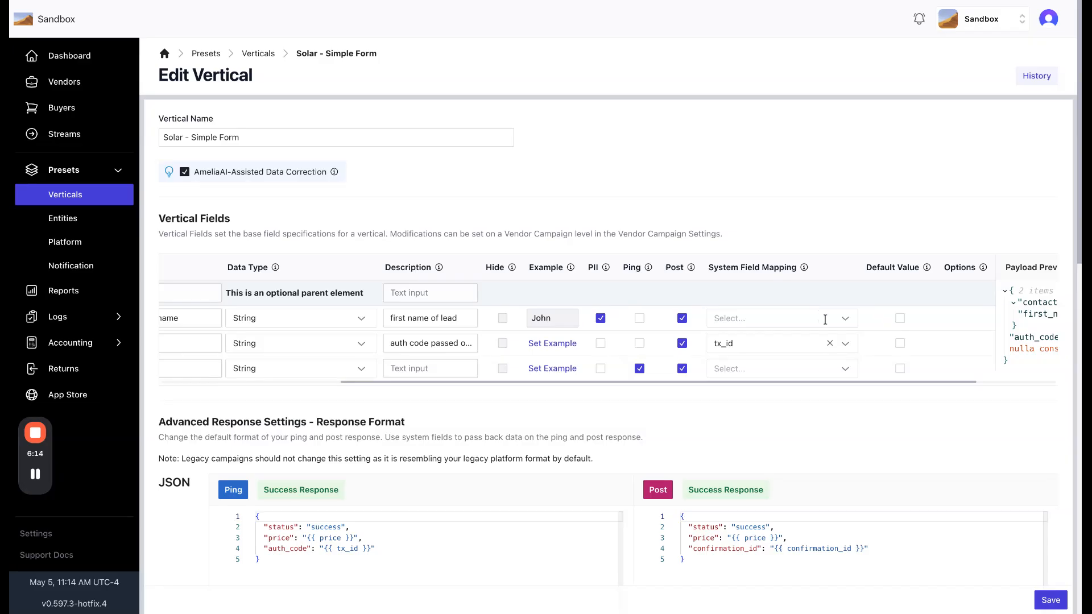
scroll(569, 319, "left", 10)
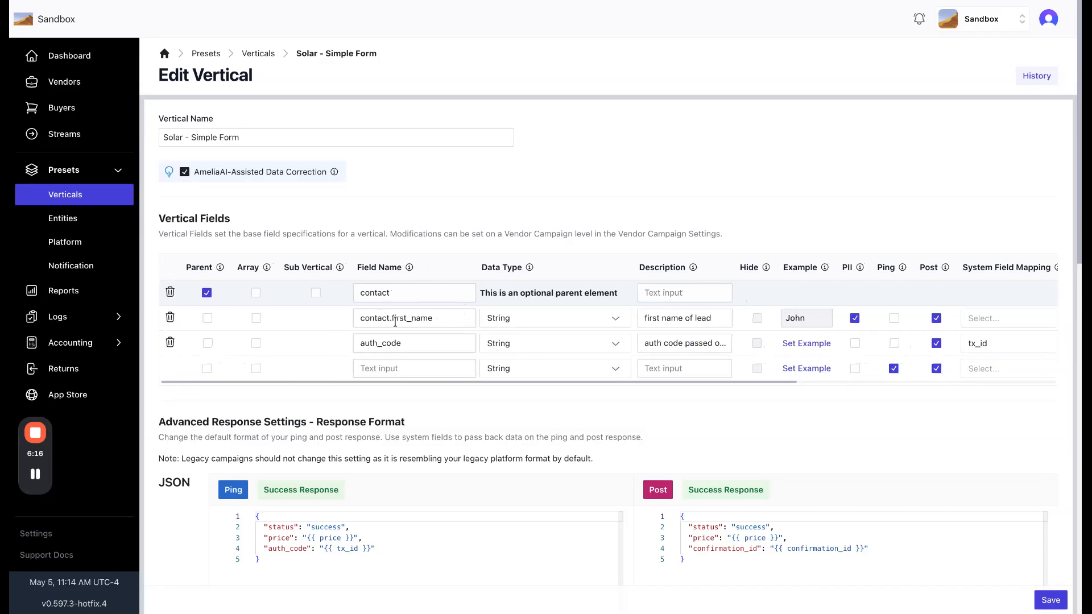
scroll(721, 306, "right", 10)
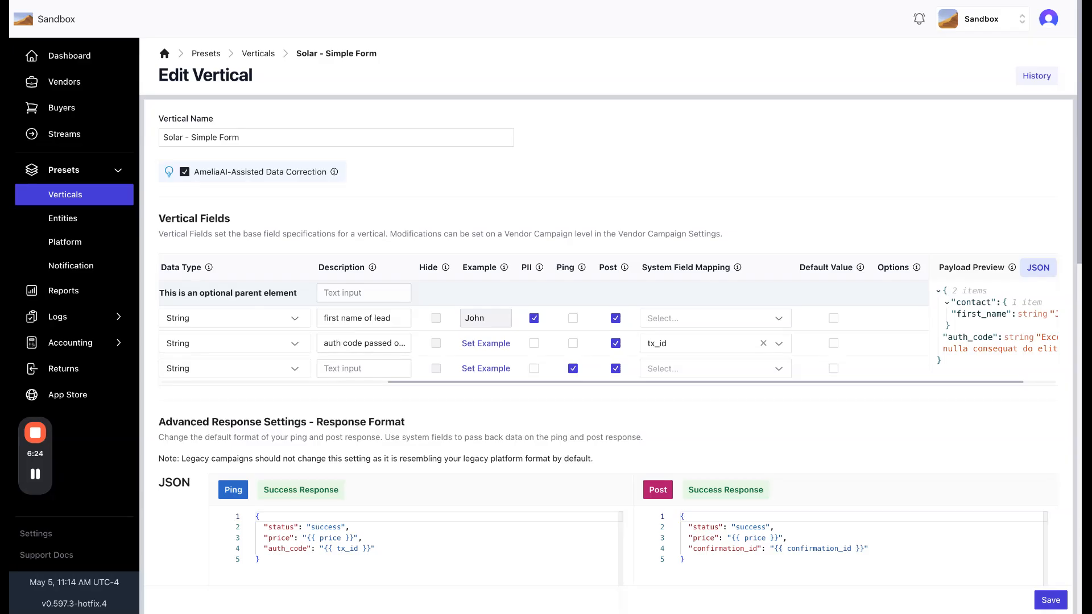
left_click(775, 319)
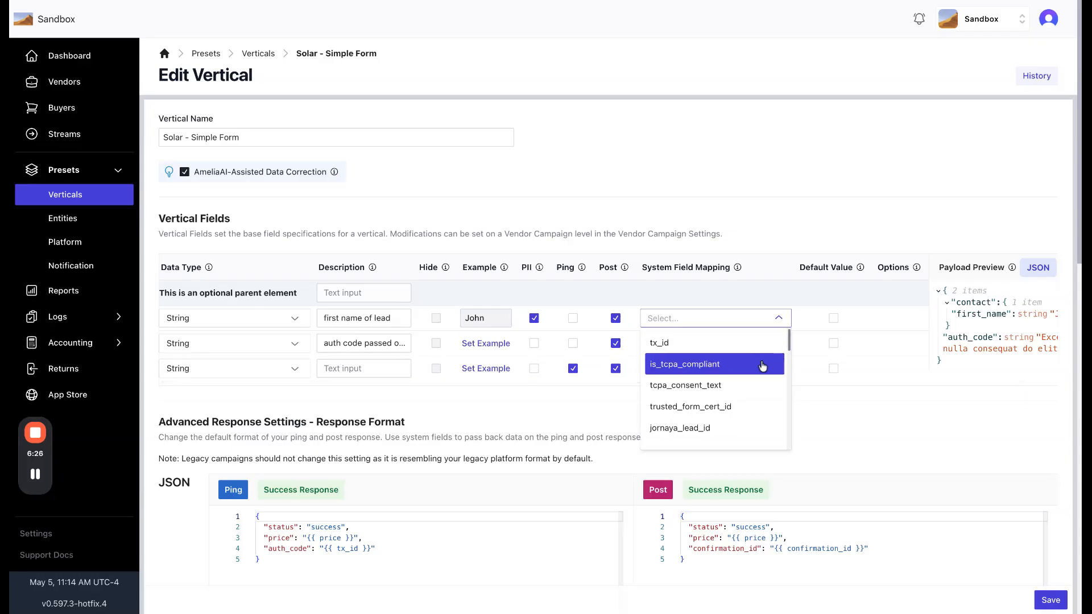
scroll(762, 366, "down", 5)
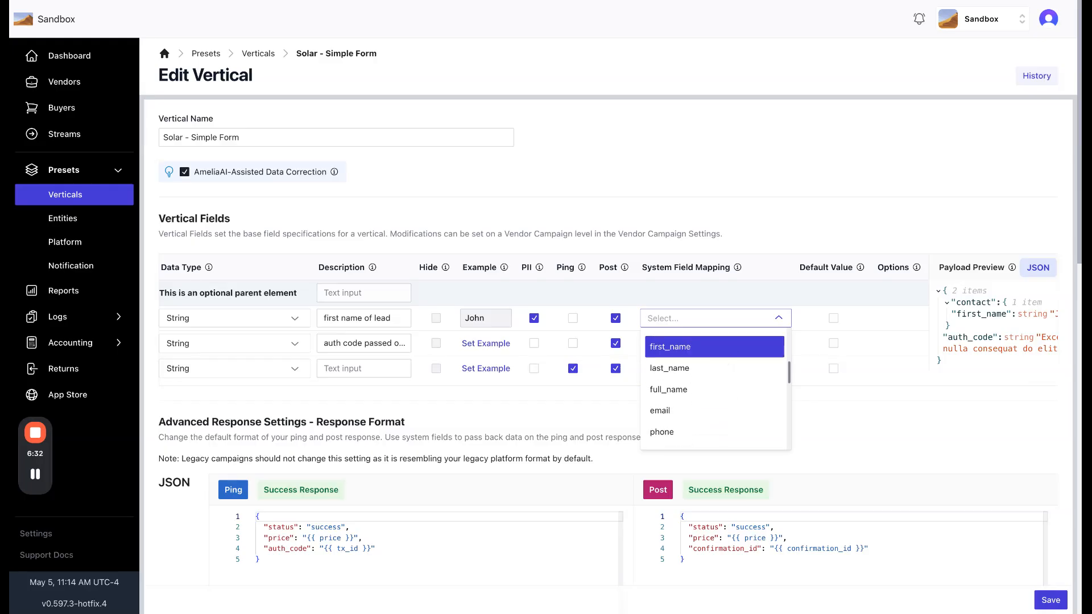
left_click(716, 355)
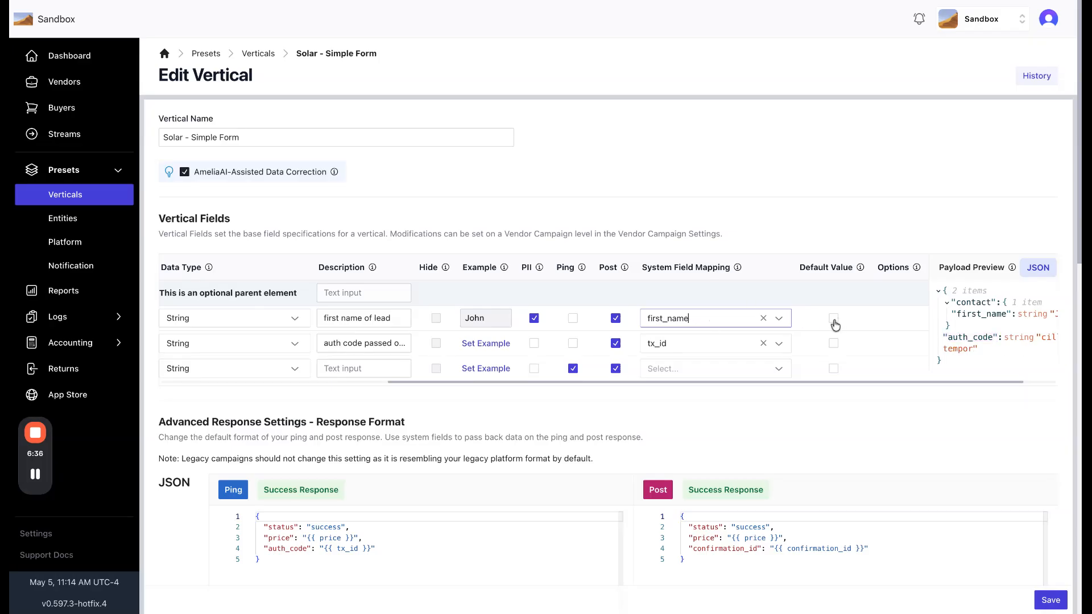
Add a vertical field named contact.last_name below auth_code
scroll(702, 318, "right", 2)
scroll(702, 317, "left", 7)
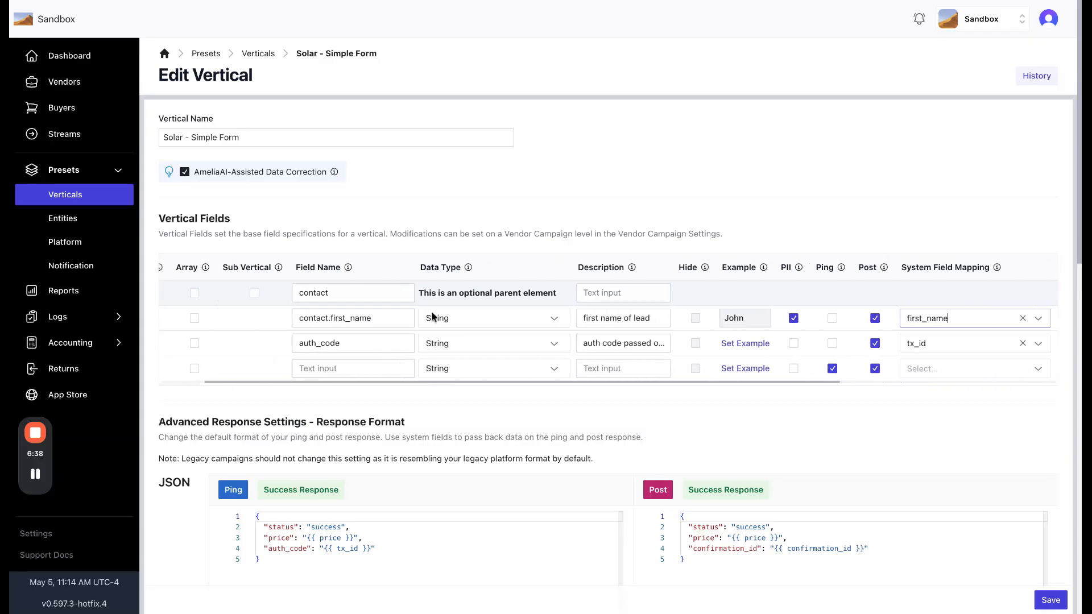
left_click(411, 371)
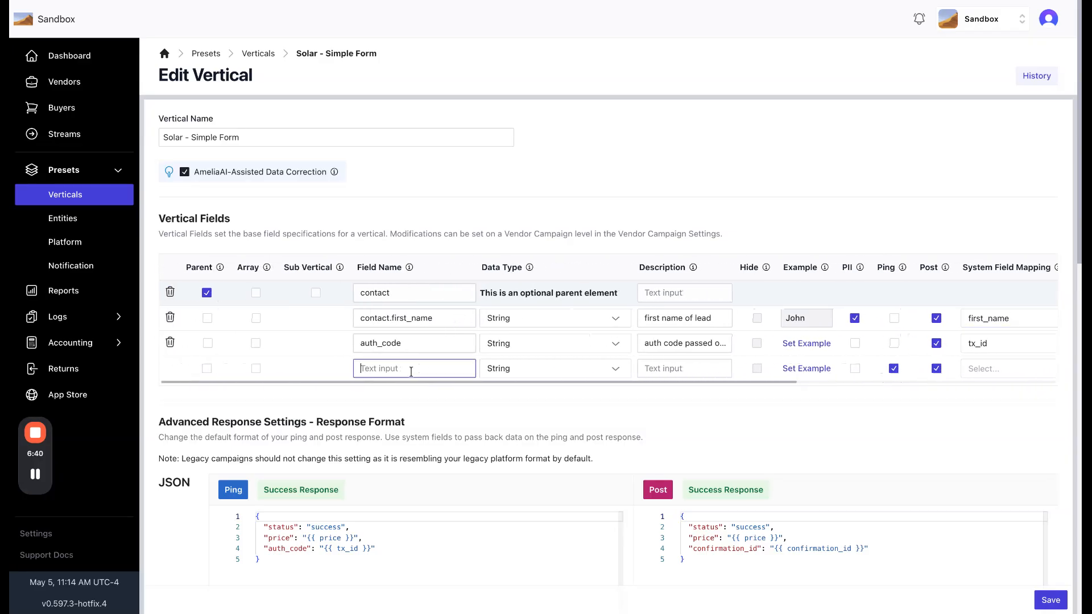
type("conta")
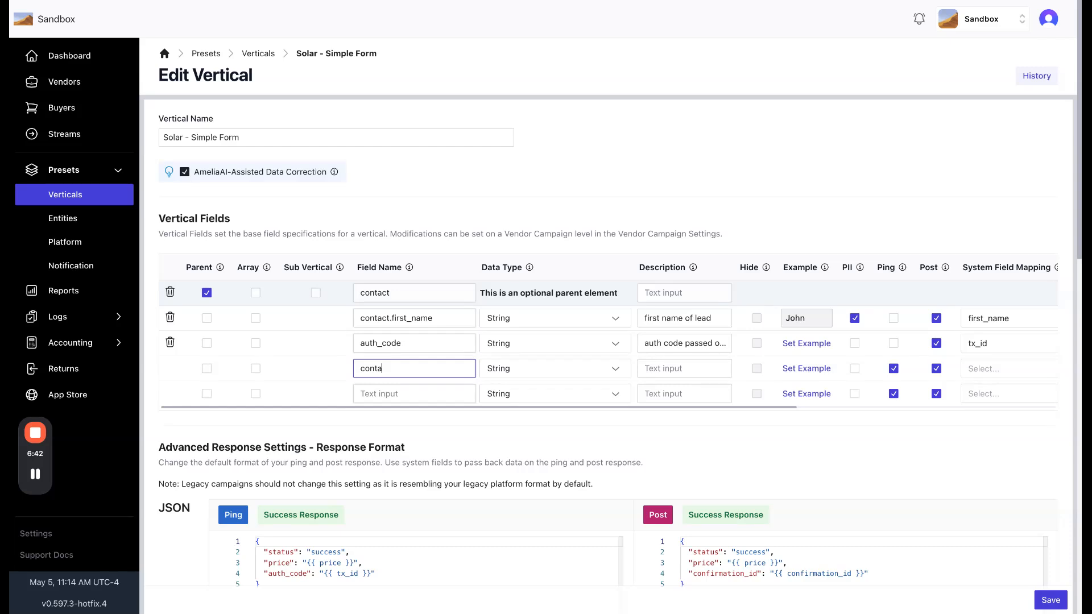
type("ct.last_name")
Describe contact.last_name as "last name of the lead" and save a sample last name as its manual example value
left_click(678, 375)
type("lasat")
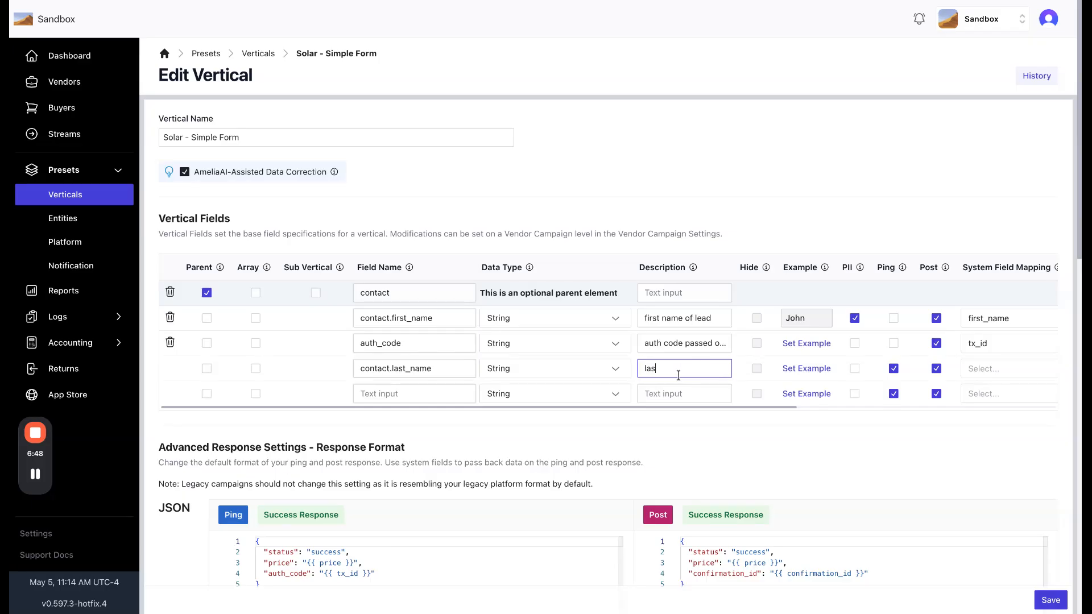
type("t name of the lead")
left_click(805, 368)
type("Doe")
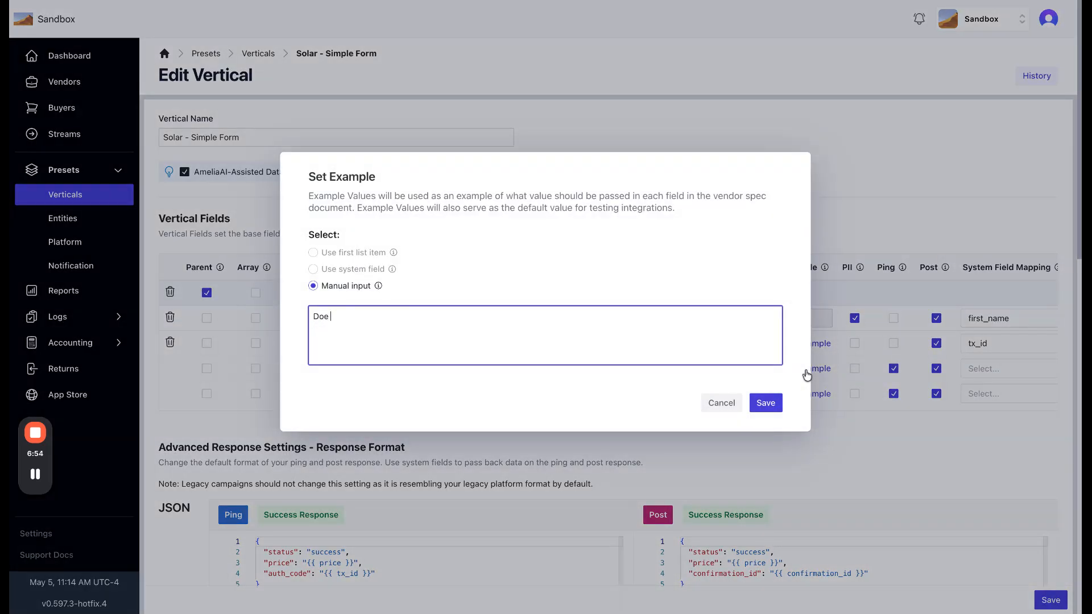
left_click(767, 404)
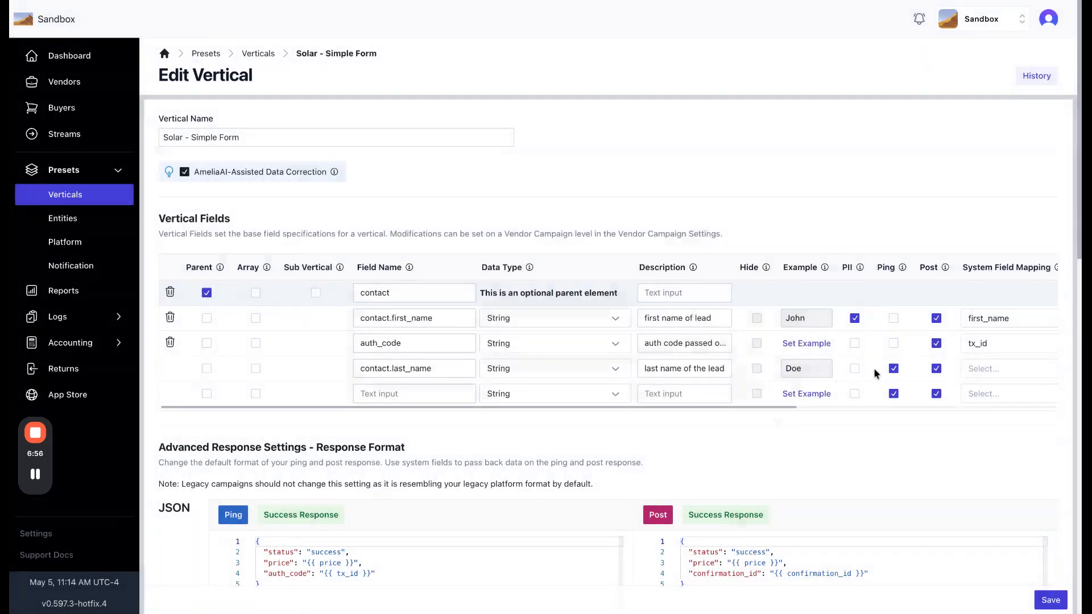
Make contact.last_name a PII field excluded from the ping and map it to the last_name system field
left_click(893, 370)
left_click(855, 369)
scroll(910, 375, "right", 5)
left_click(806, 374)
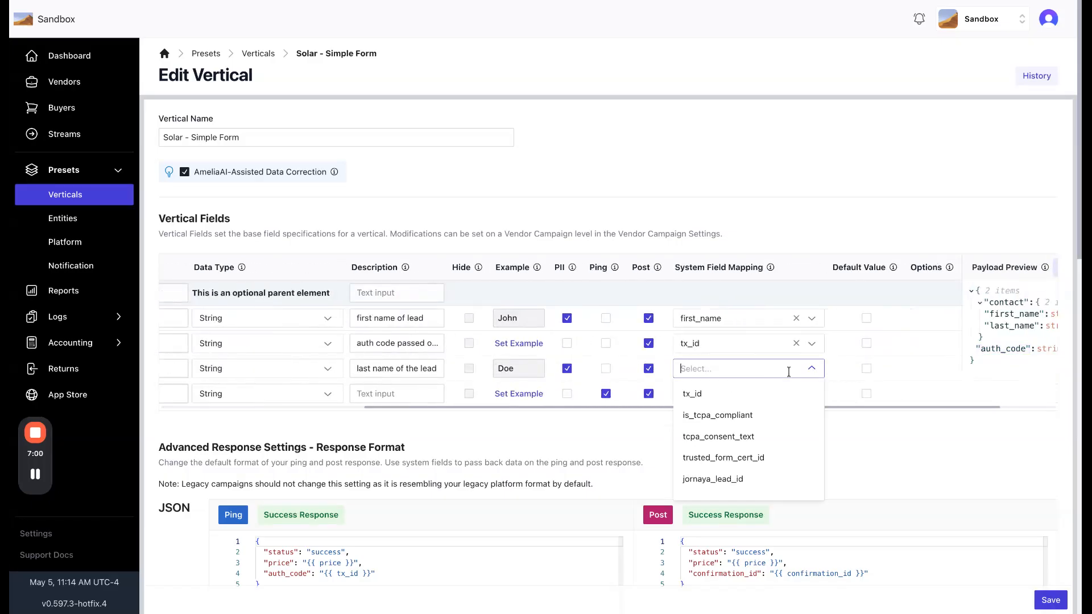
scroll(791, 435, "down", 4)
left_click(762, 459)
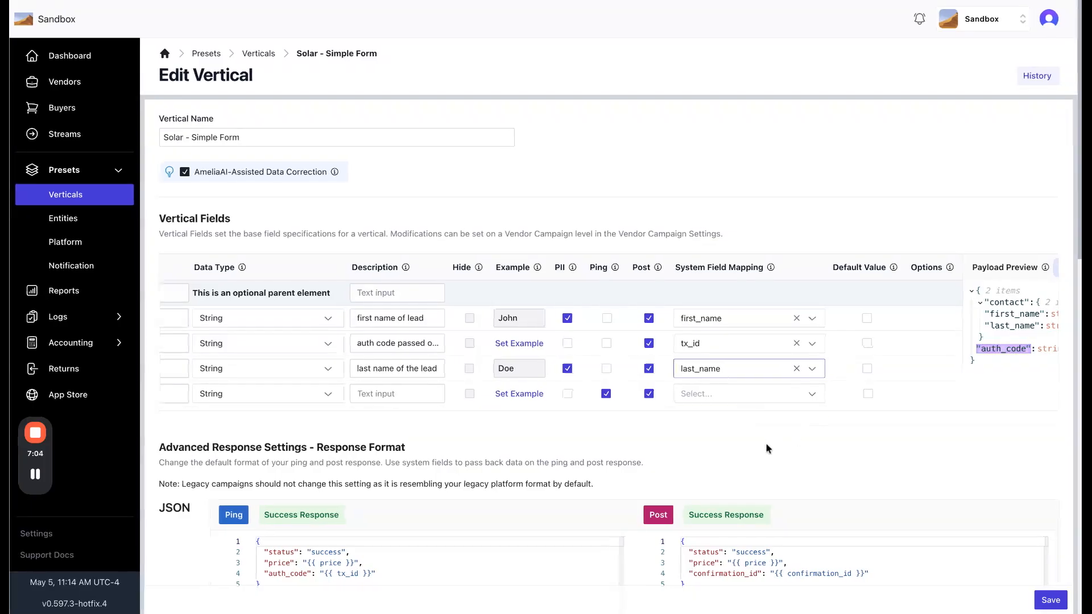
Save the vertical with the contact.last_name field and review the field table
scroll(608, 362, "left", 5)
left_click(1050, 600)
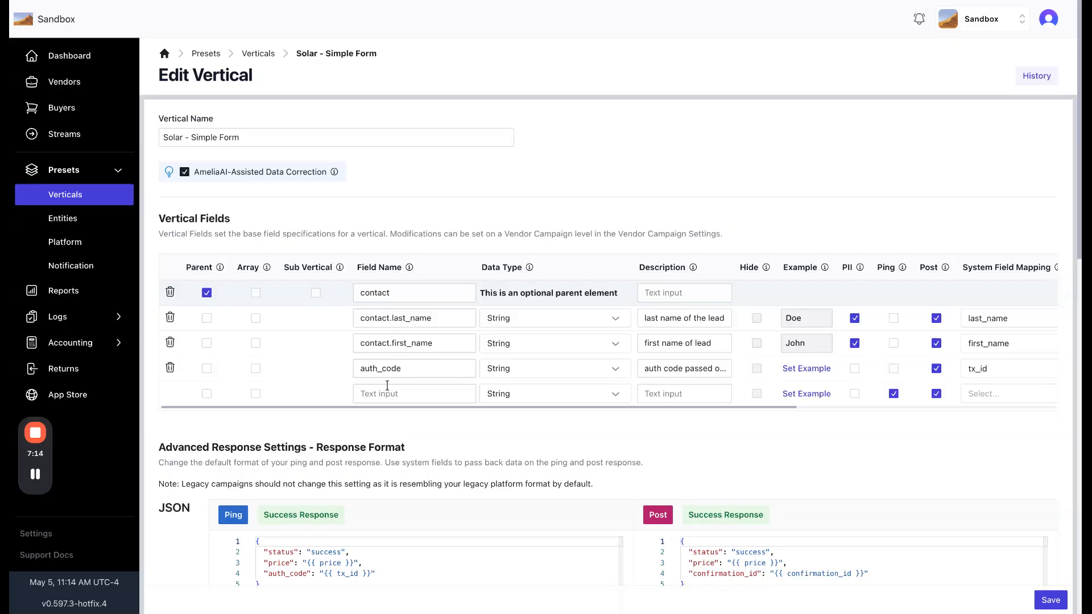
scroll(583, 353, "right", 4)
scroll(583, 352, "right", 2)
scroll(586, 359, "left", 5)
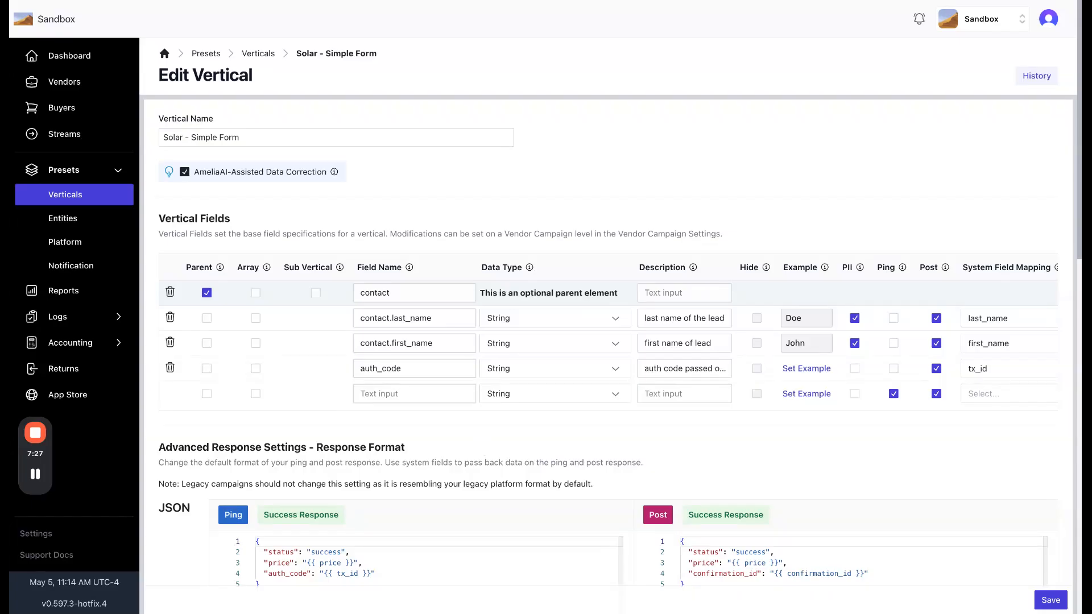
Add a vertical field named Project.project_type below auth_code
left_click(396, 394)
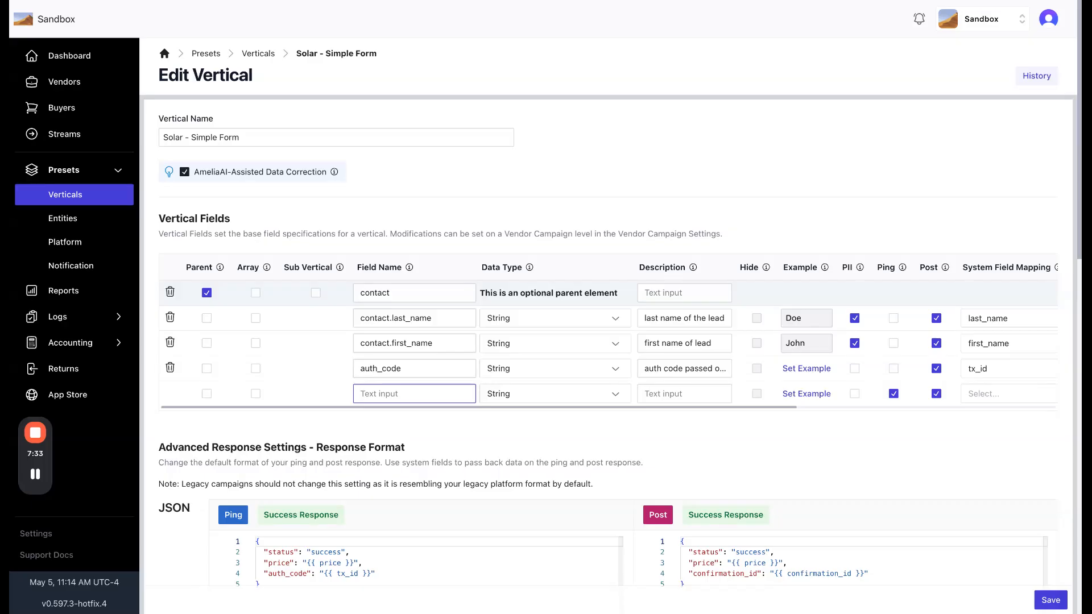
type("Me")
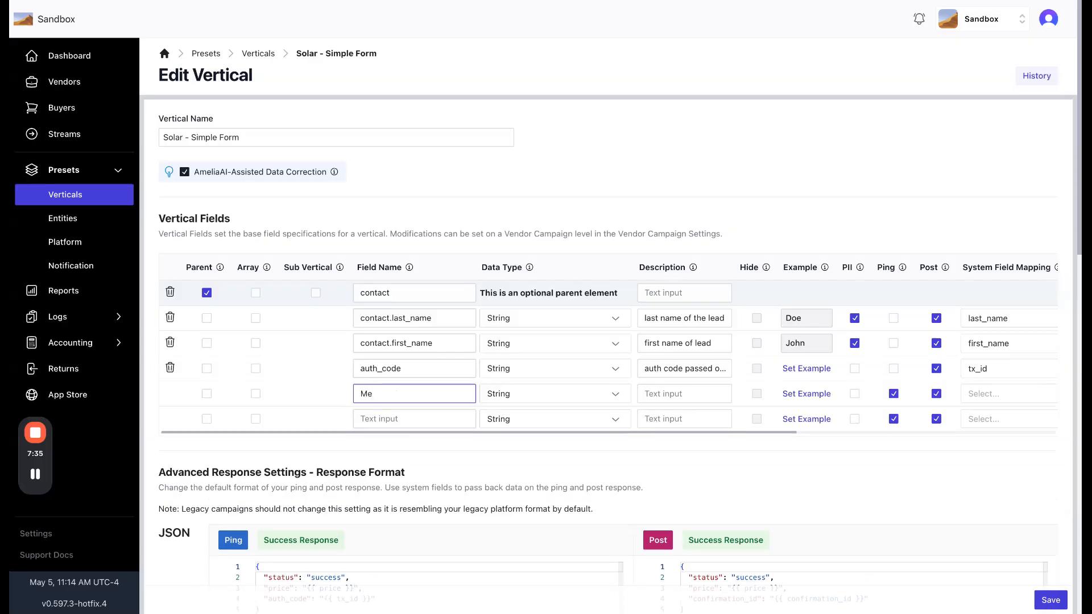
key("BackSpace")
key("BackSpace")
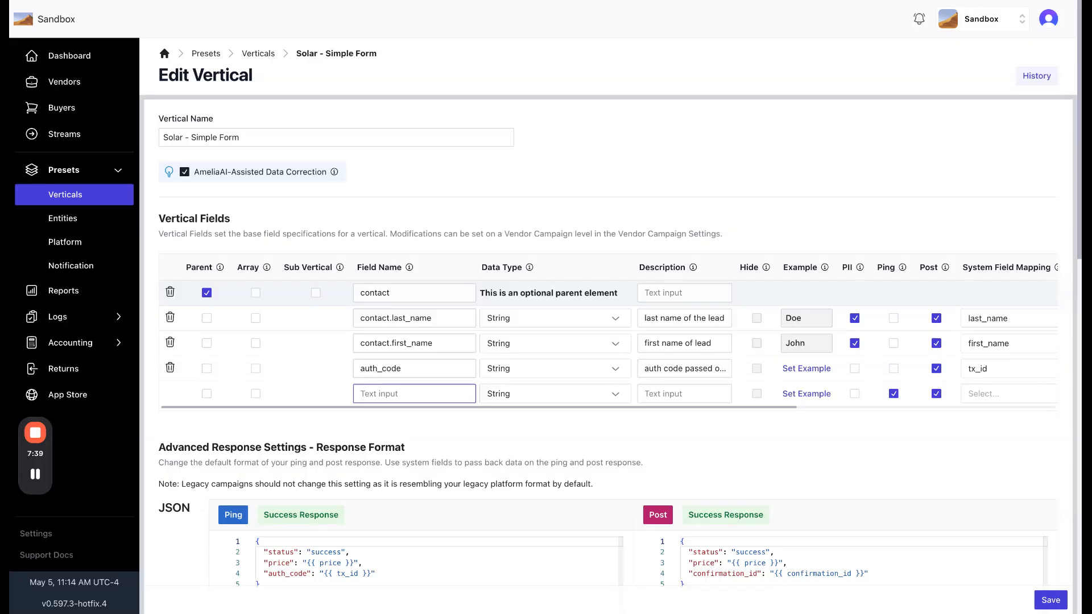
type("Project")
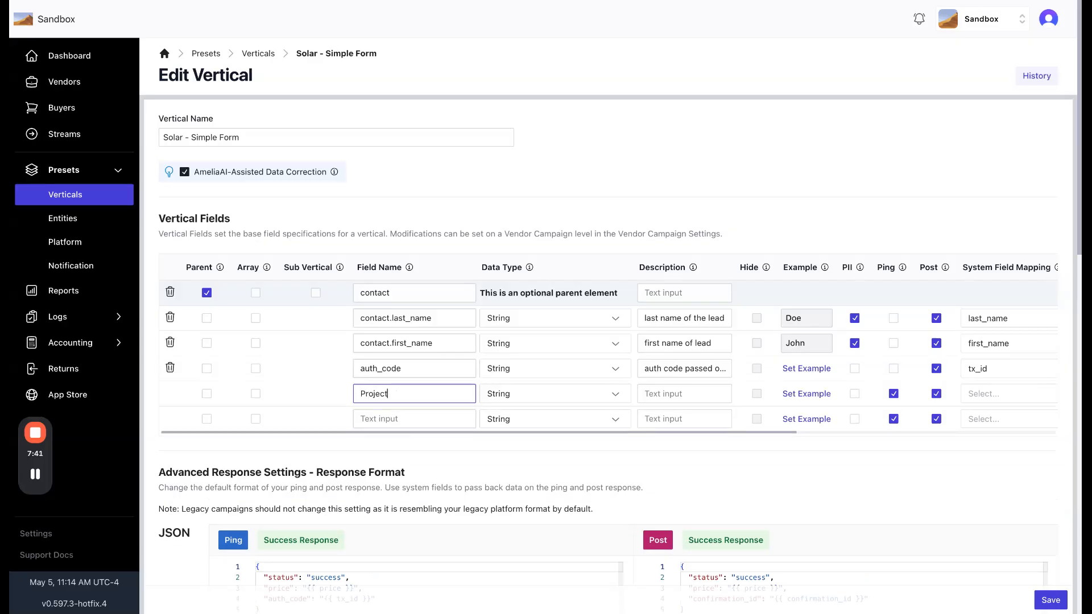
type(".project_type")
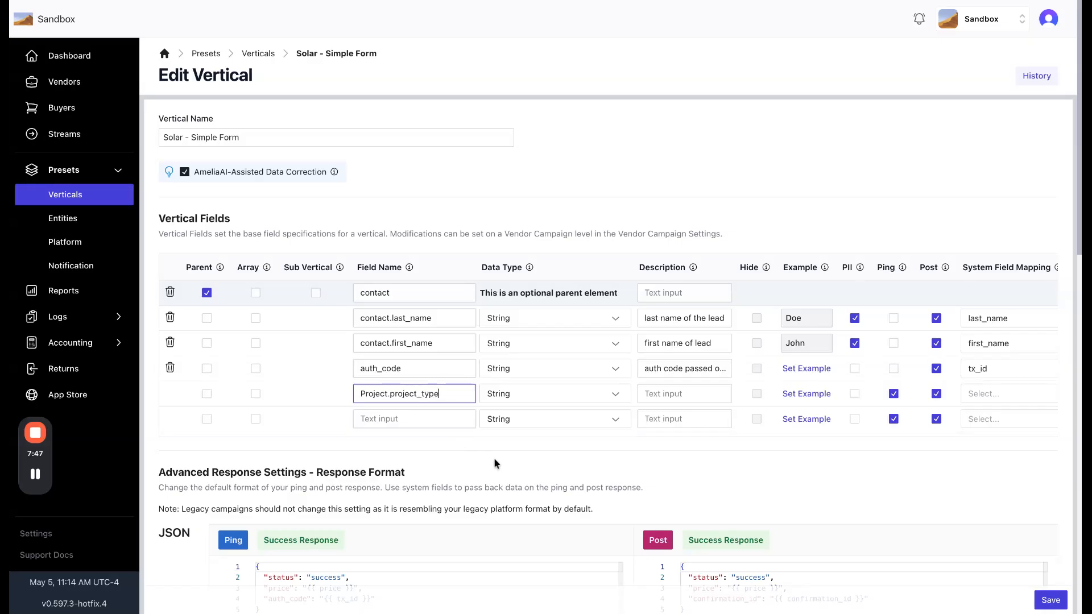
Rename the new field below auth_code to project.project_type and set its data type to Strict List
left_click(366, 392)
key("BackSpace")
type("p")
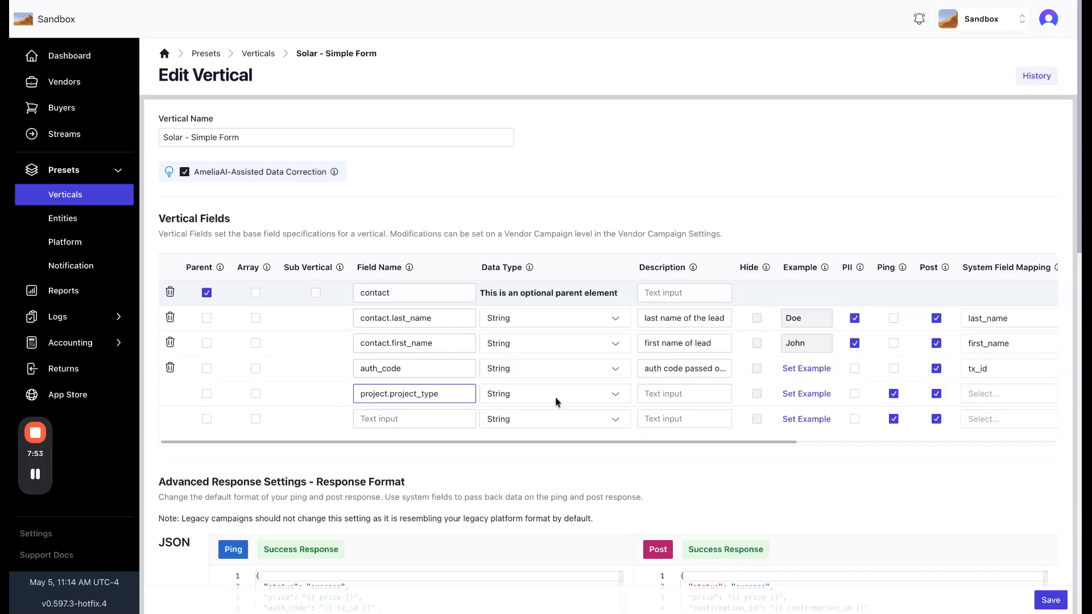
scroll(557, 401, "down", 1)
left_click(539, 397)
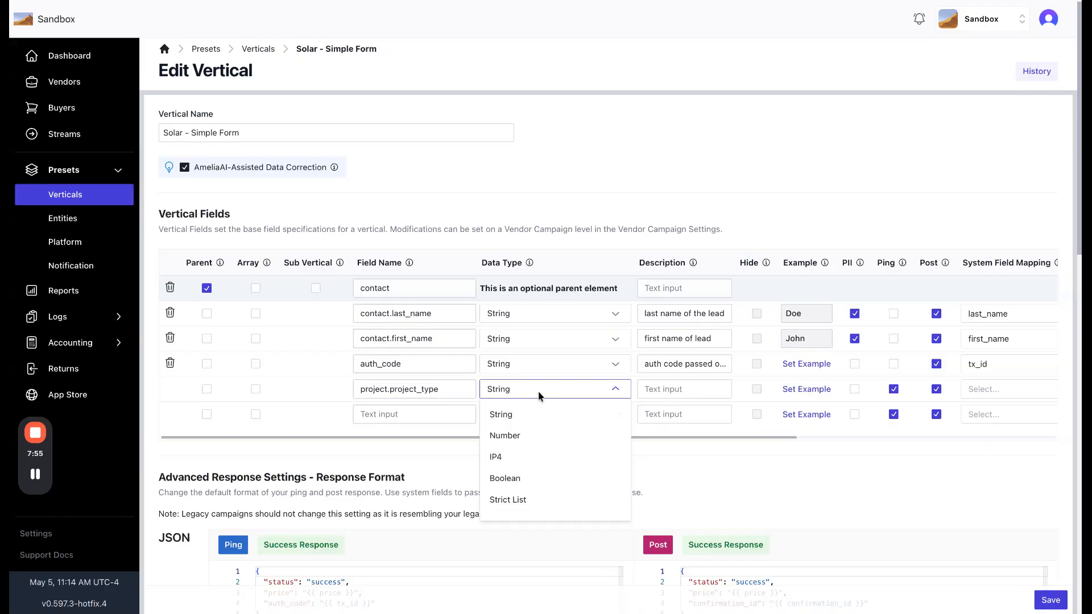
scroll(562, 456, "down", 1)
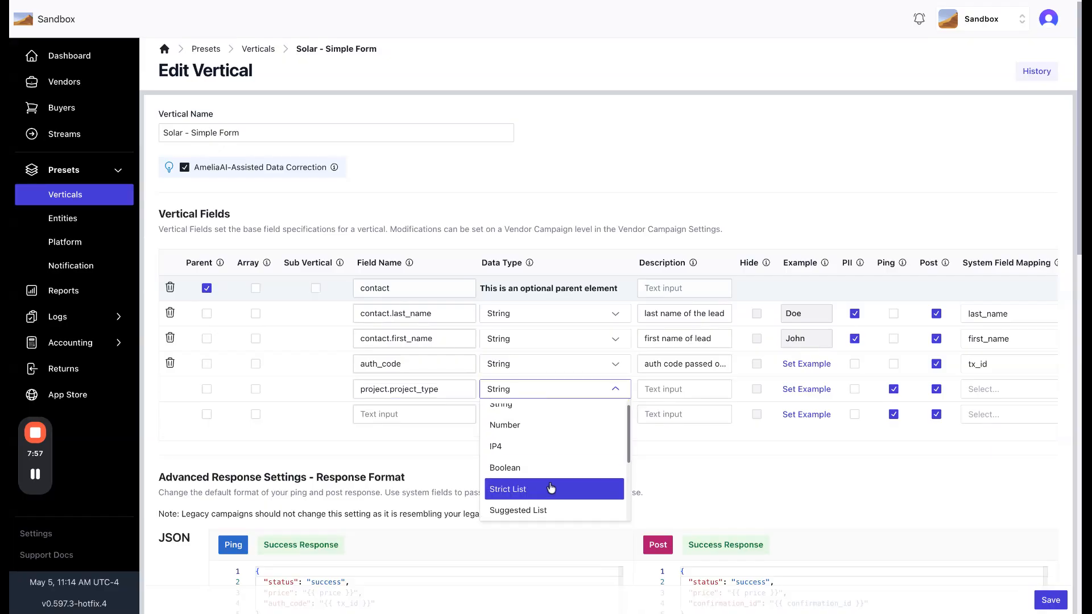
left_click(550, 489)
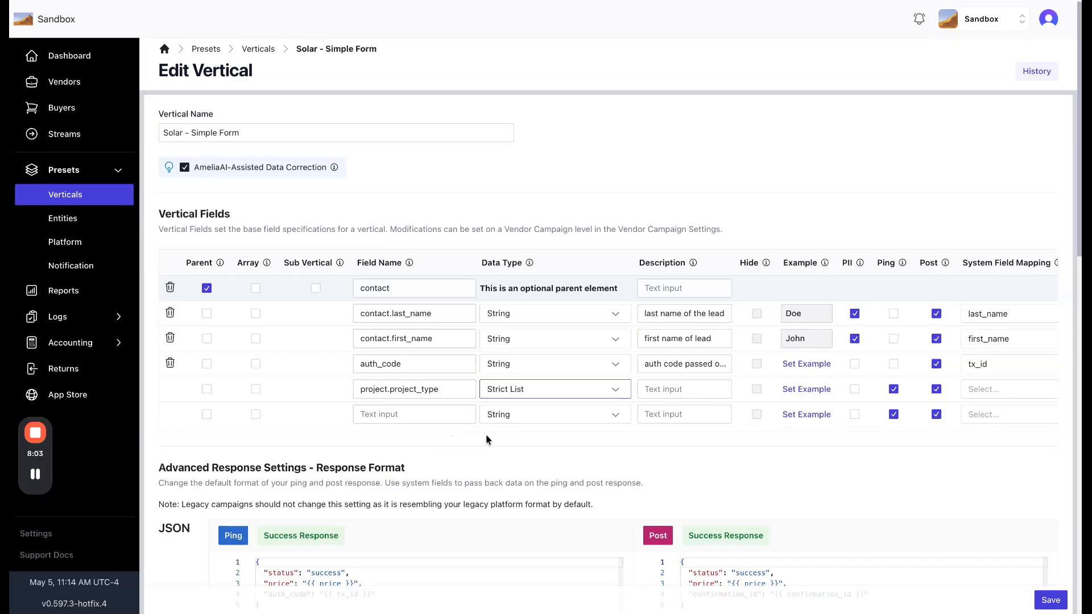
Try to save the vertical, and look through the available settings and system field mappings for project.project_type
left_click(1051, 600)
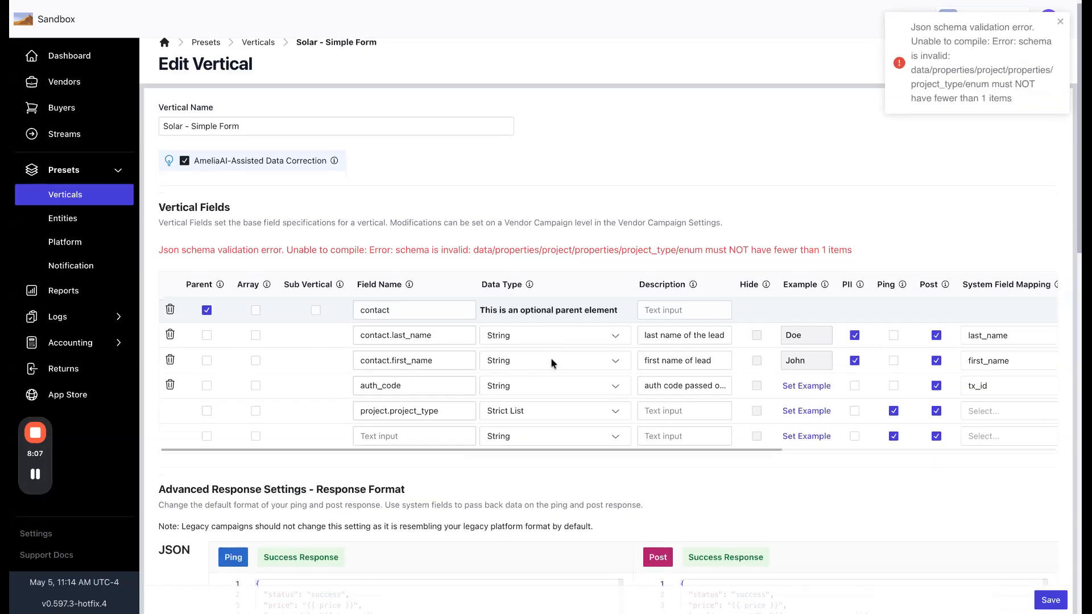
scroll(472, 406, "right", 6)
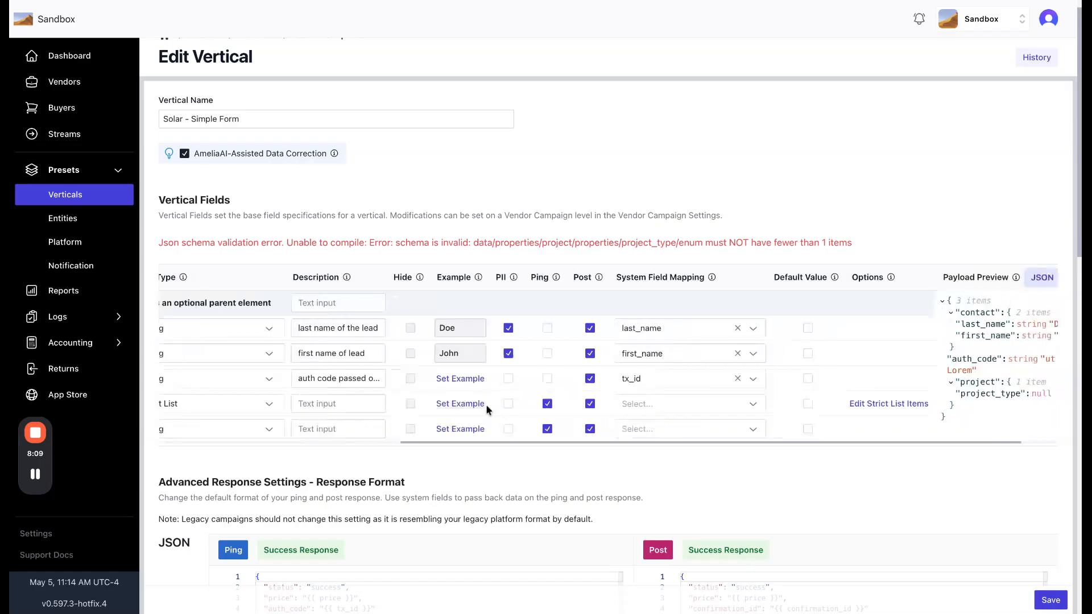
scroll(486, 404, "left", 6)
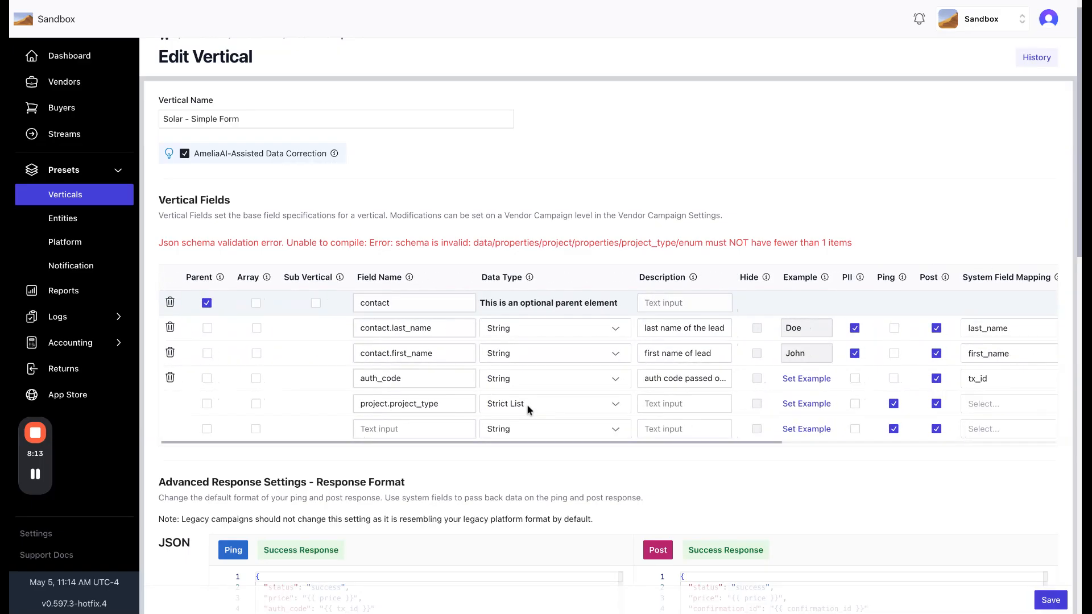
scroll(676, 407, "right", 2)
scroll(675, 408, "right", 1)
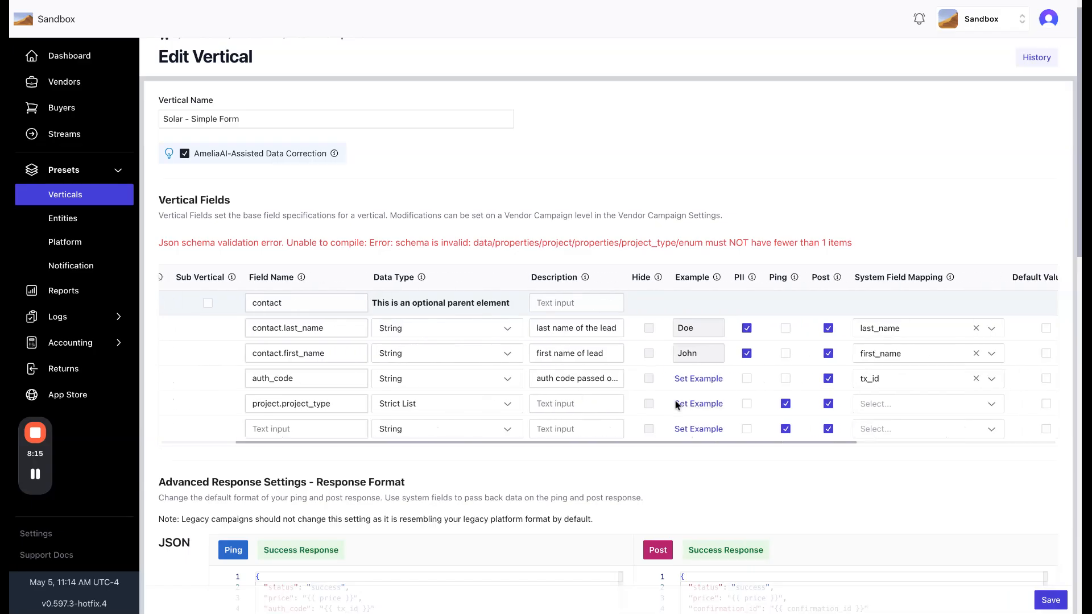
scroll(673, 405, "right", 6)
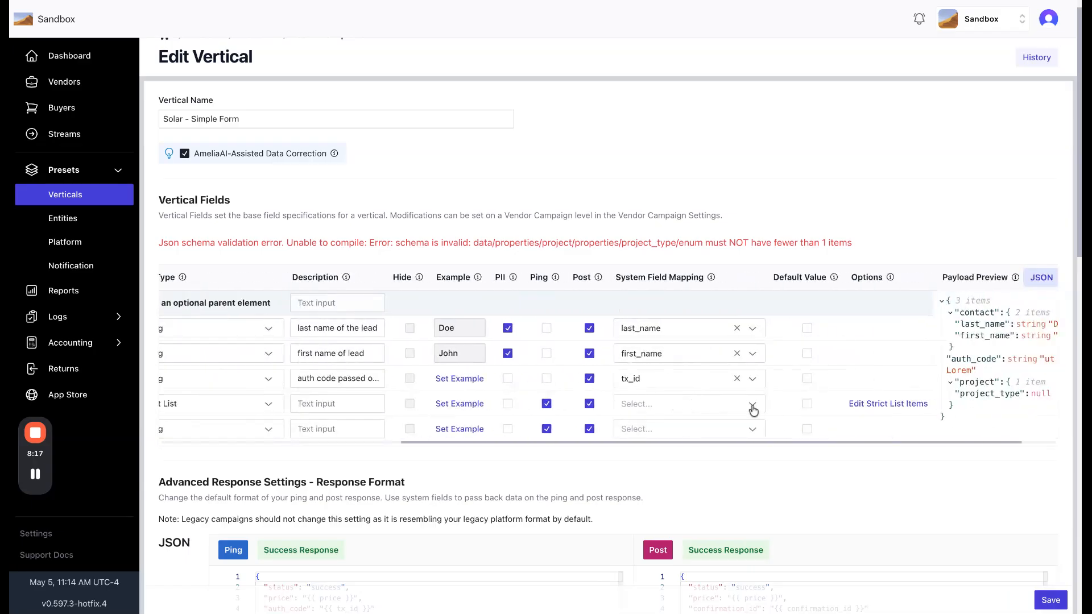
left_click(753, 408)
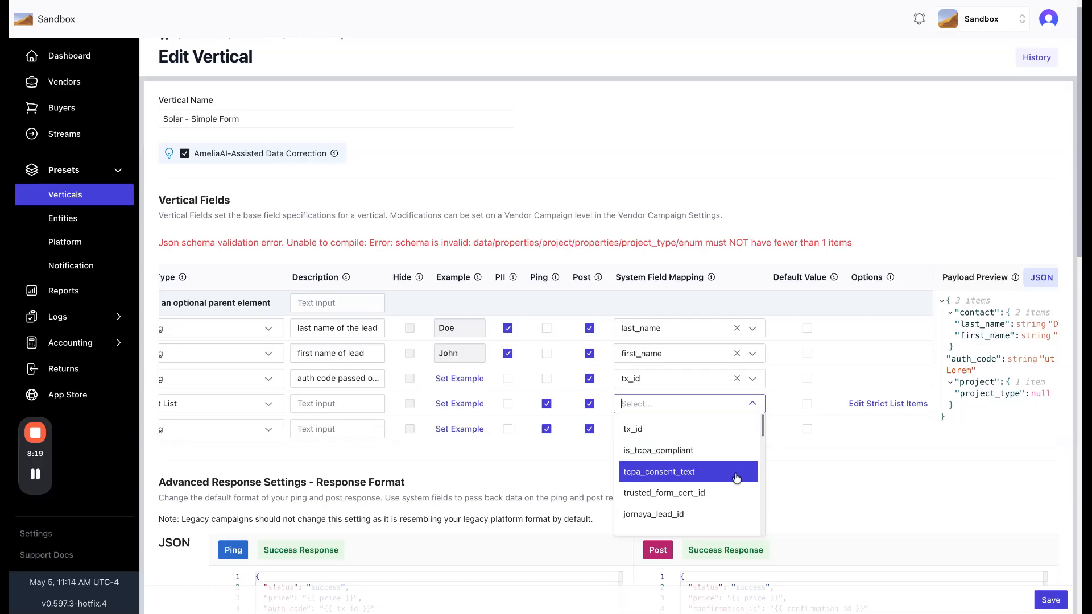
scroll(736, 478, "down", 10)
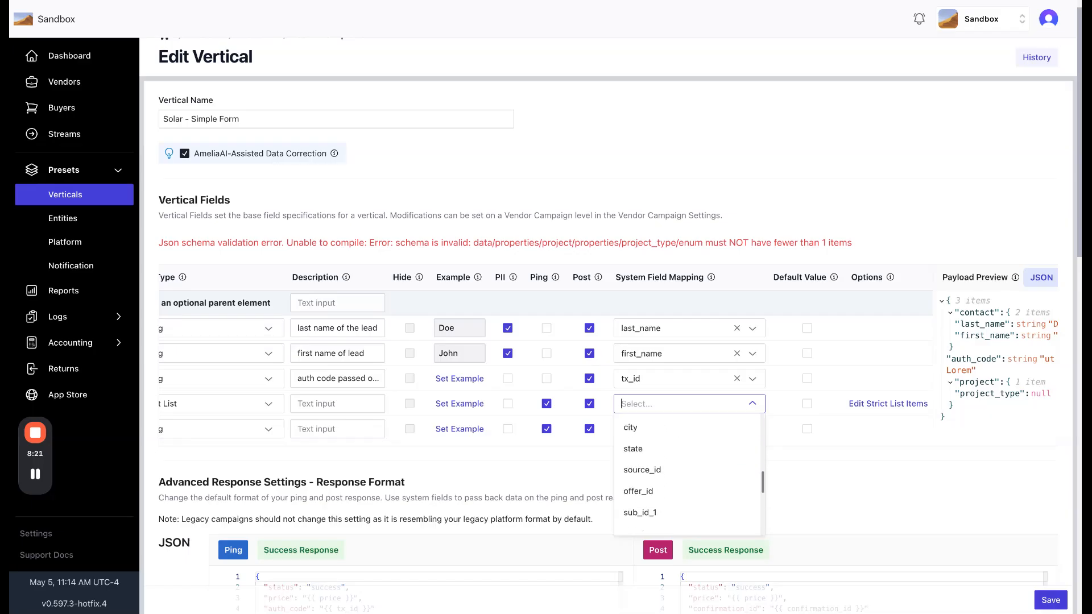
scroll(688, 474, "up", 10)
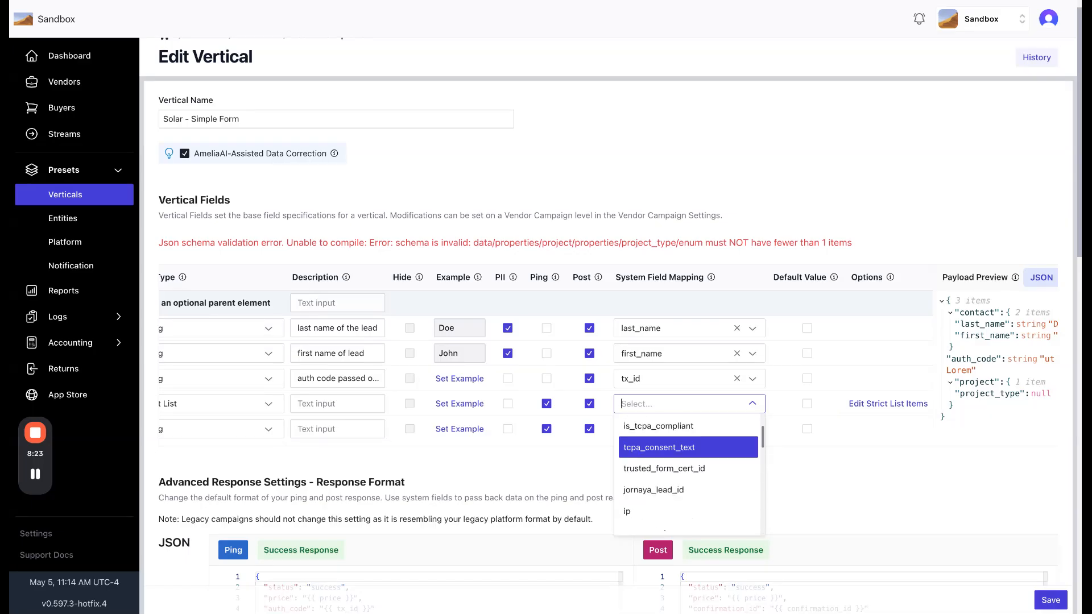
left_click(830, 480)
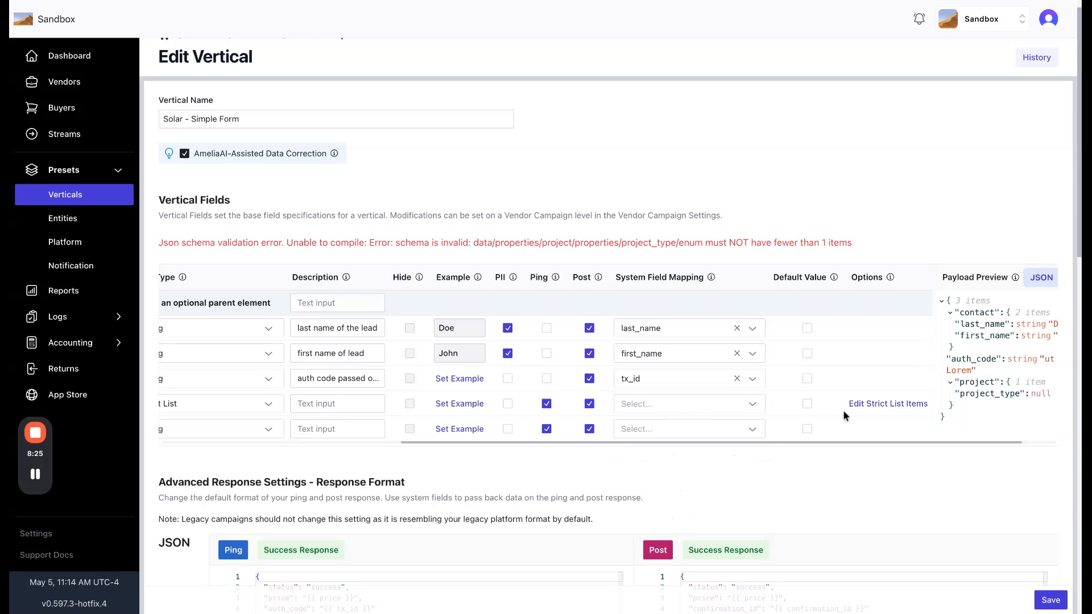
Start the strict list items of project.project_type with "rooftop solar" as the first allowed option
left_click(869, 405)
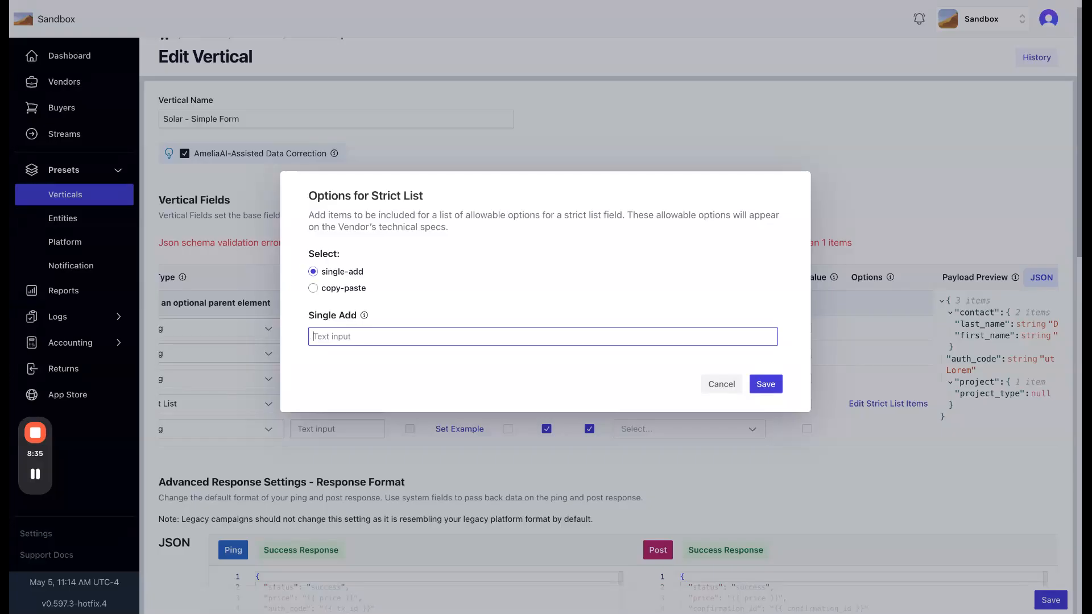
type("Rooftop")
key("BackSpace")
key("BackSpace")
key("BackSpace")
key("BackSpace")
key("BackSpace")
key("BackSpace")
key("BackSpace")
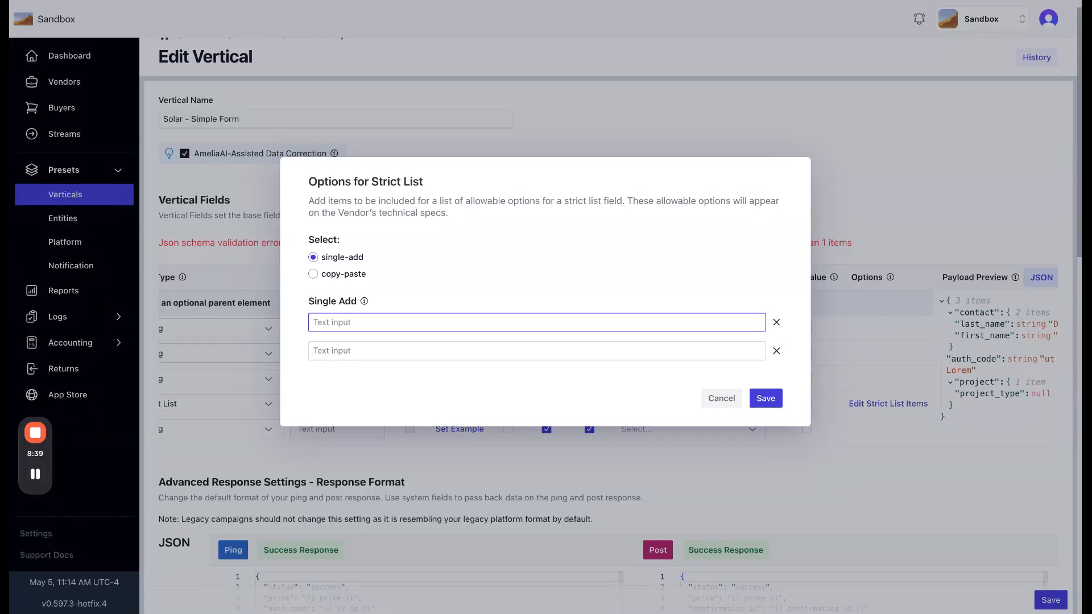
type("rooftop")
Add "solar and battery" and "battery only" to the strict list, save the options and check the list
left_click(412, 351)
type("Solar")
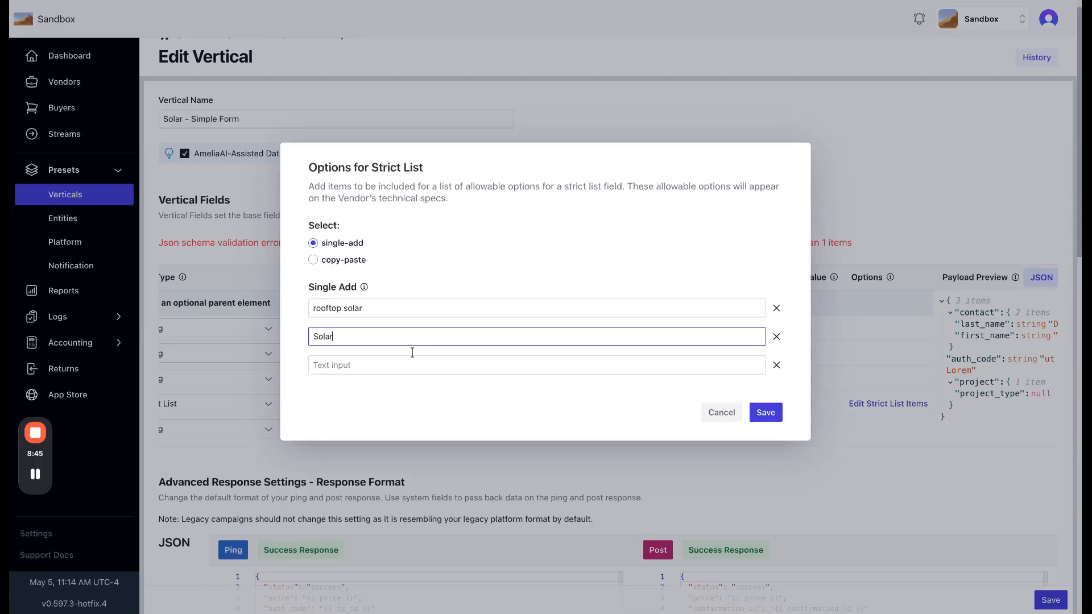
key("BackSpace")
key("BackSpace")
type("solar and battery")
left_click(371, 366)
type("batte")
type("ry oln")
type("nly")
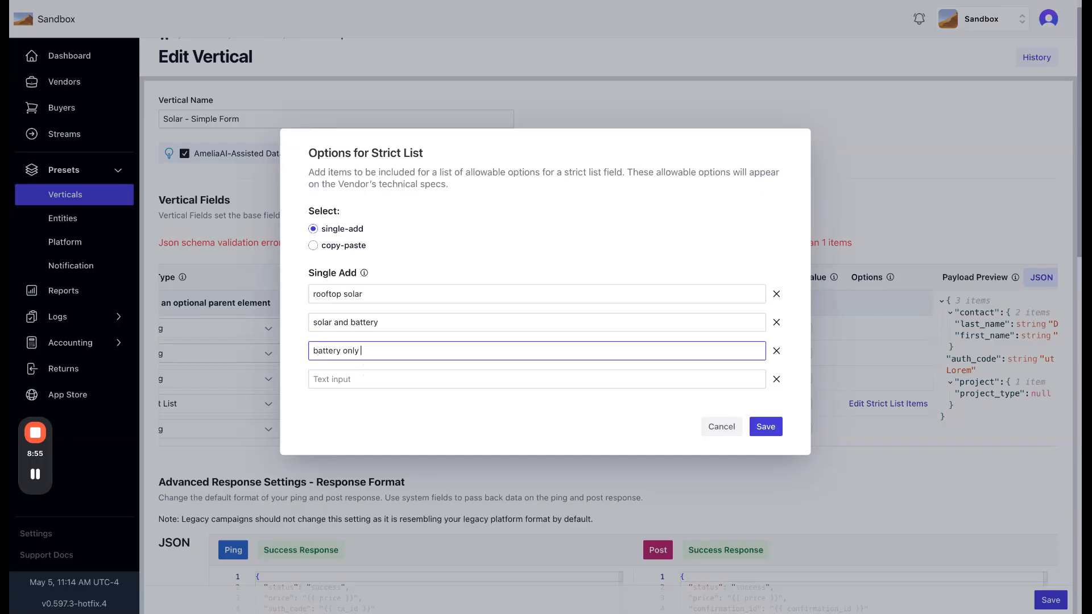
left_click(774, 428)
left_click(865, 404)
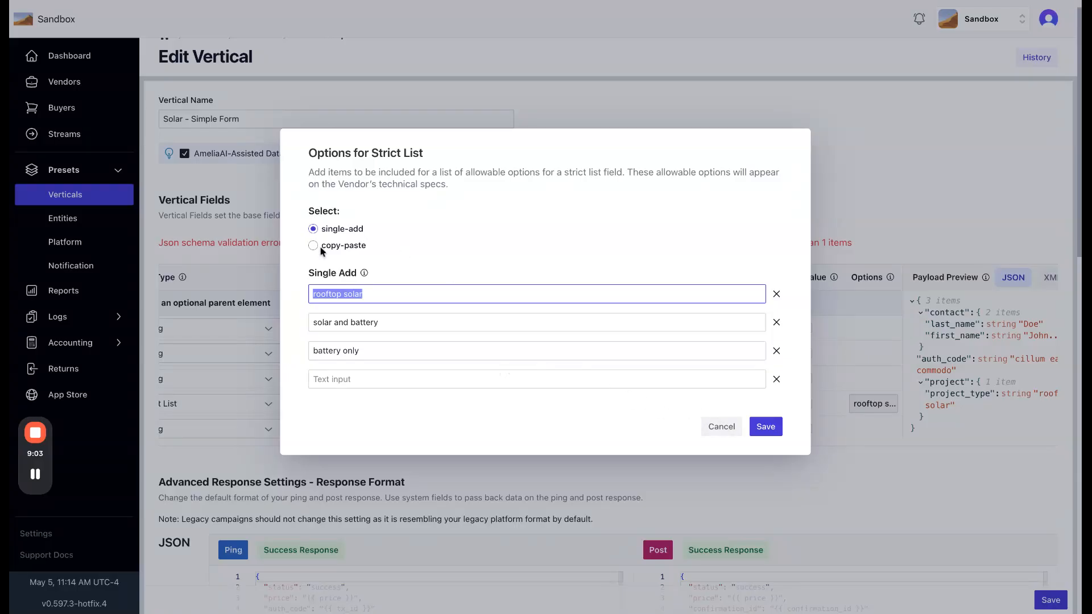
left_click(721, 428)
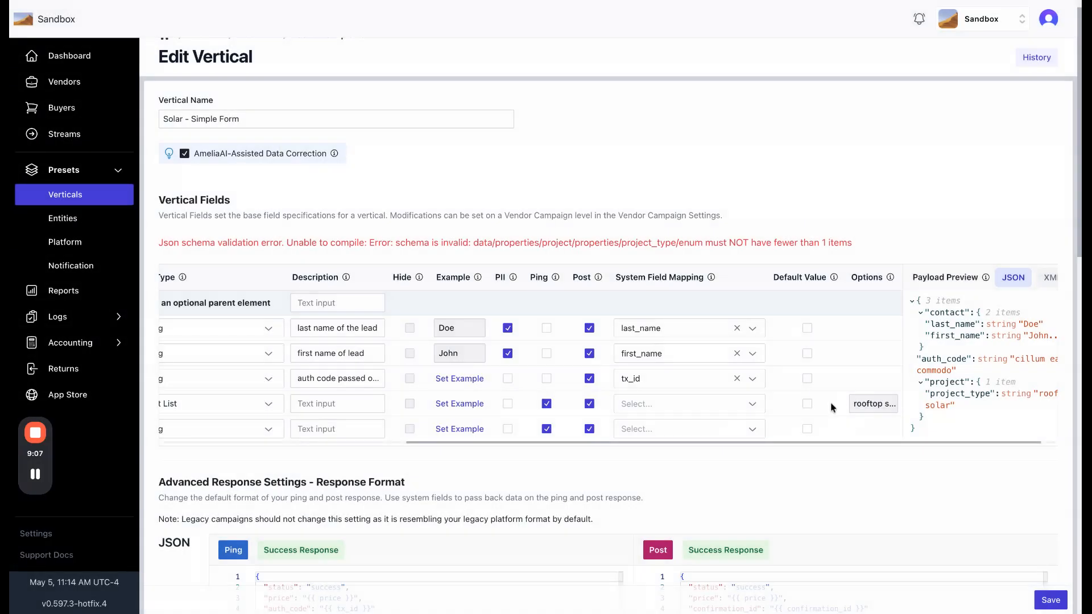
Describe project.project_type as "type of solar project requested by customer"
scroll(836, 405, "left", 10)
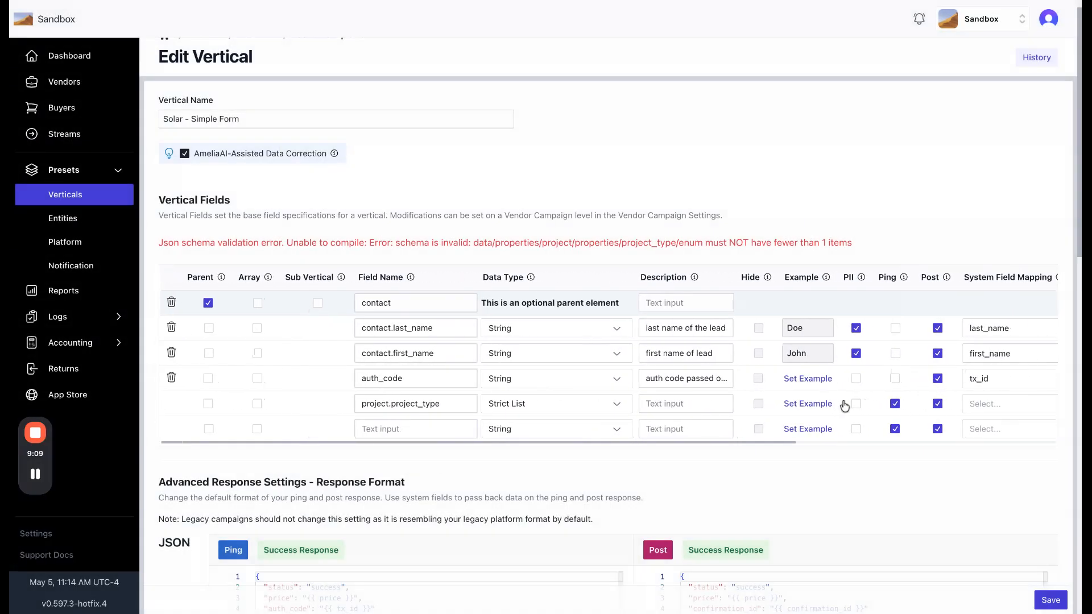
scroll(654, 404, "right", 1)
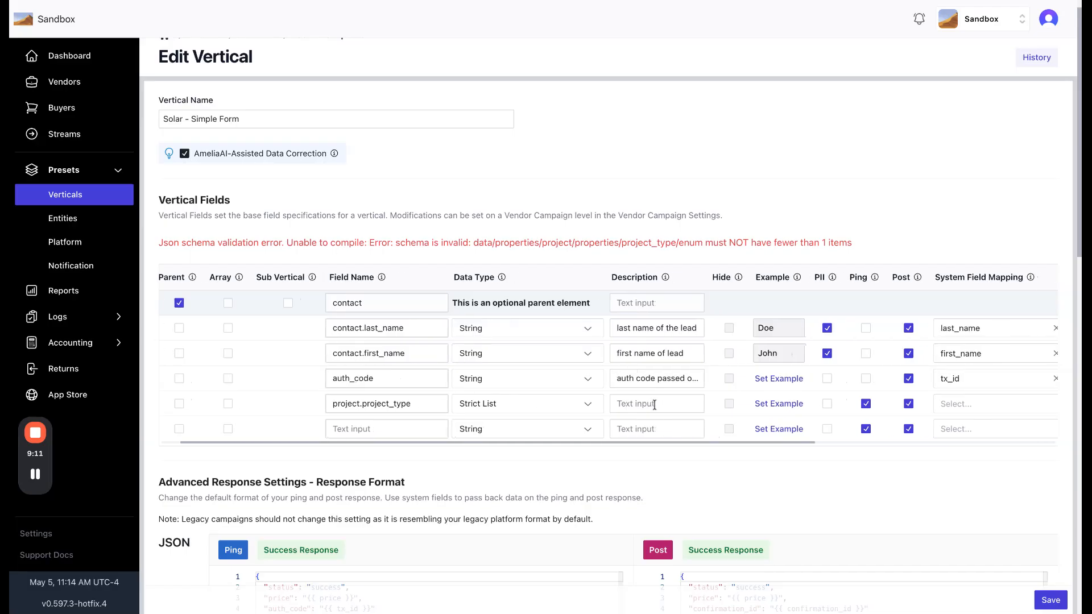
left_click(654, 404)
type("type of ")
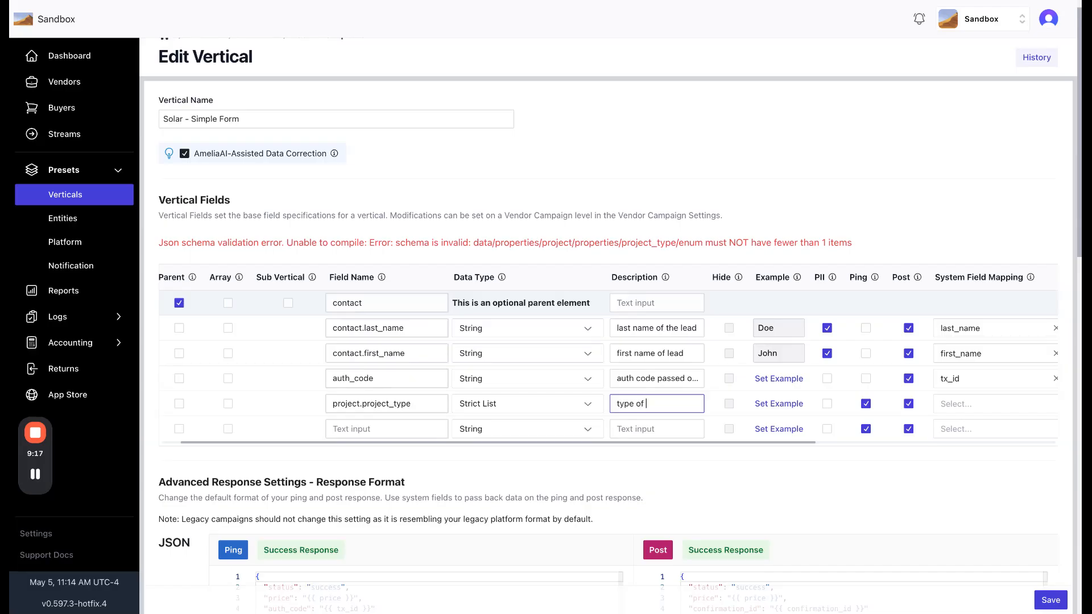
type("solar")
type(" project requested by")
type(" customer")
Set the example value of project.project_type to use the first list item and save it
left_click(776, 403)
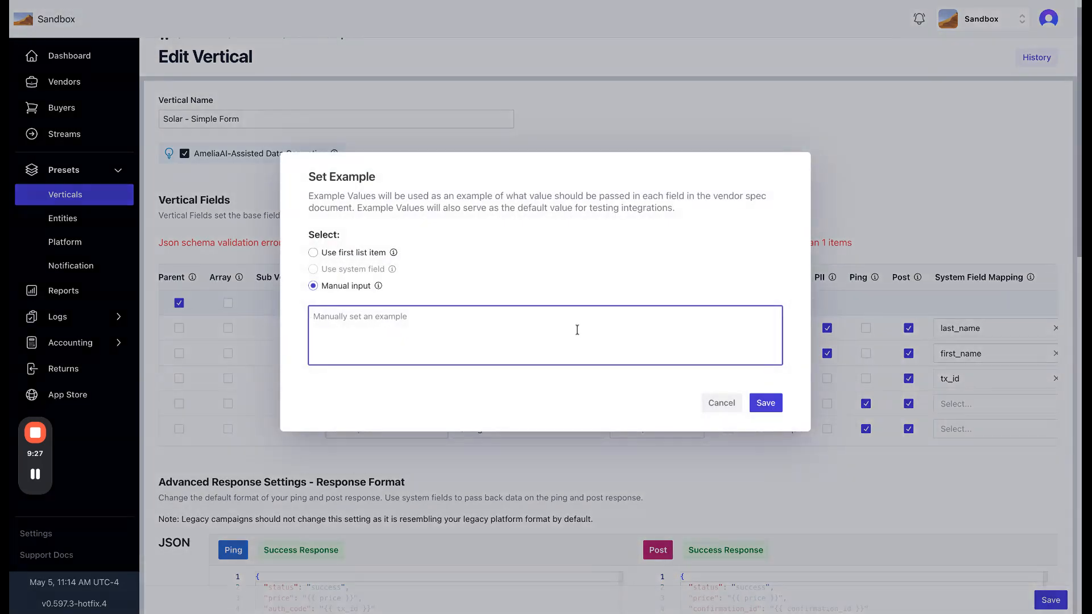
left_click(312, 255)
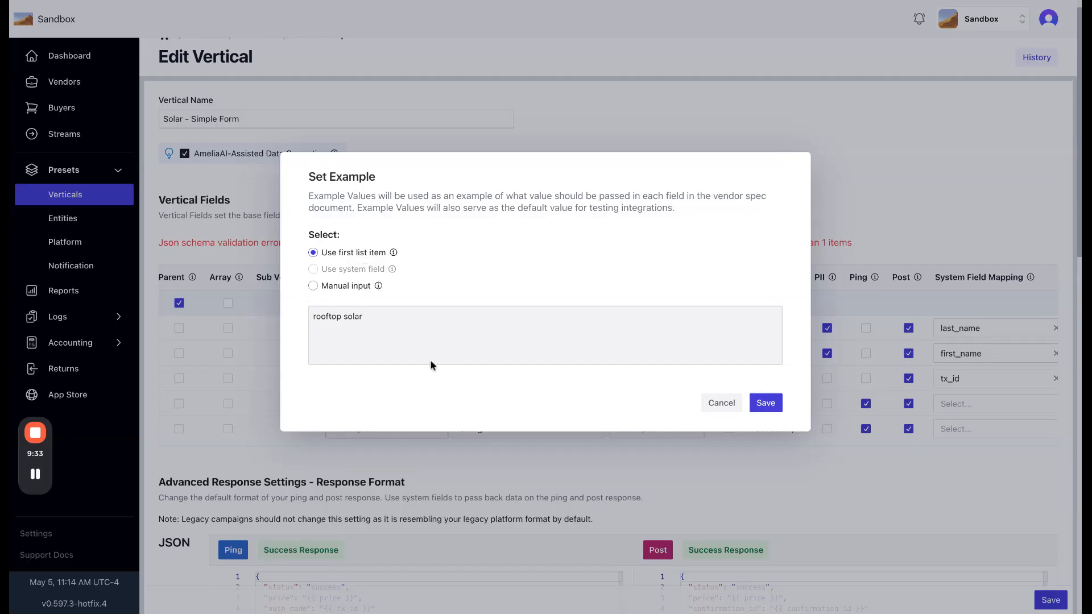
left_click(765, 404)
scroll(826, 401, "right", 3)
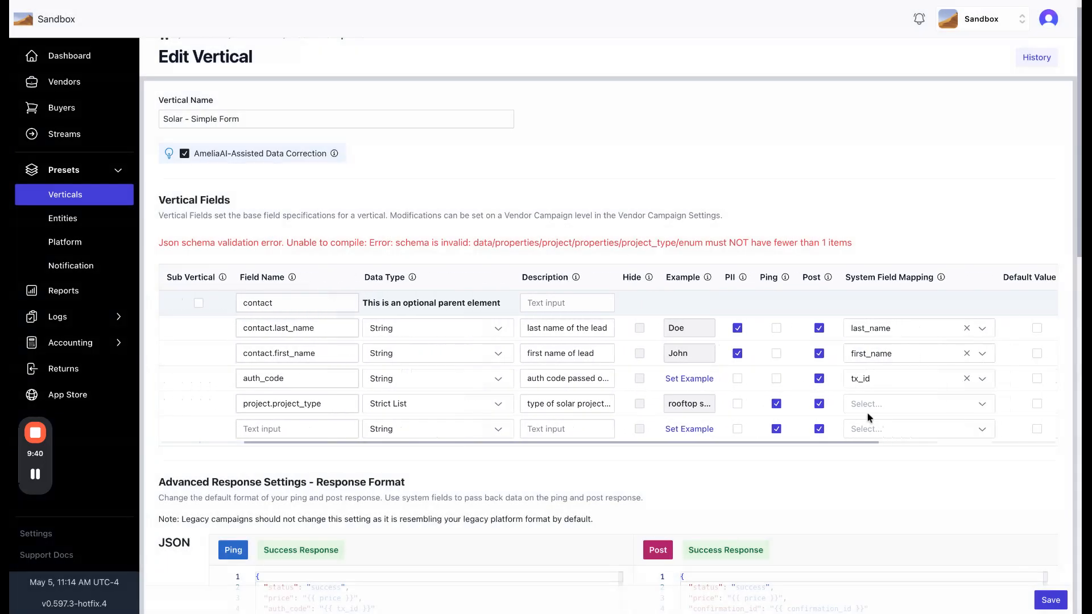
scroll(840, 411, "right", 6)
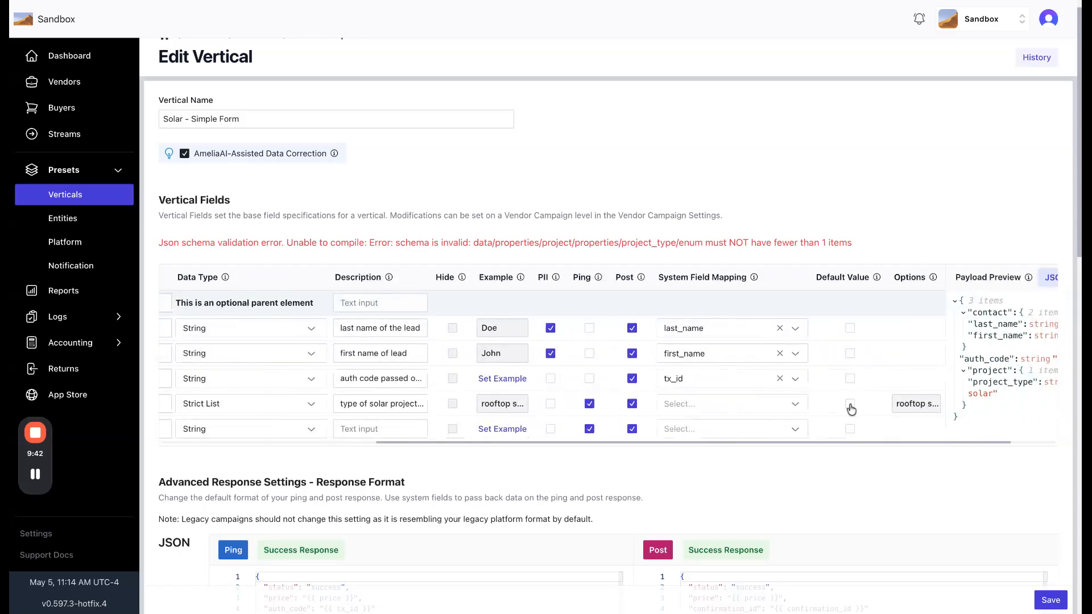
left_click(849, 404)
left_click(851, 406)
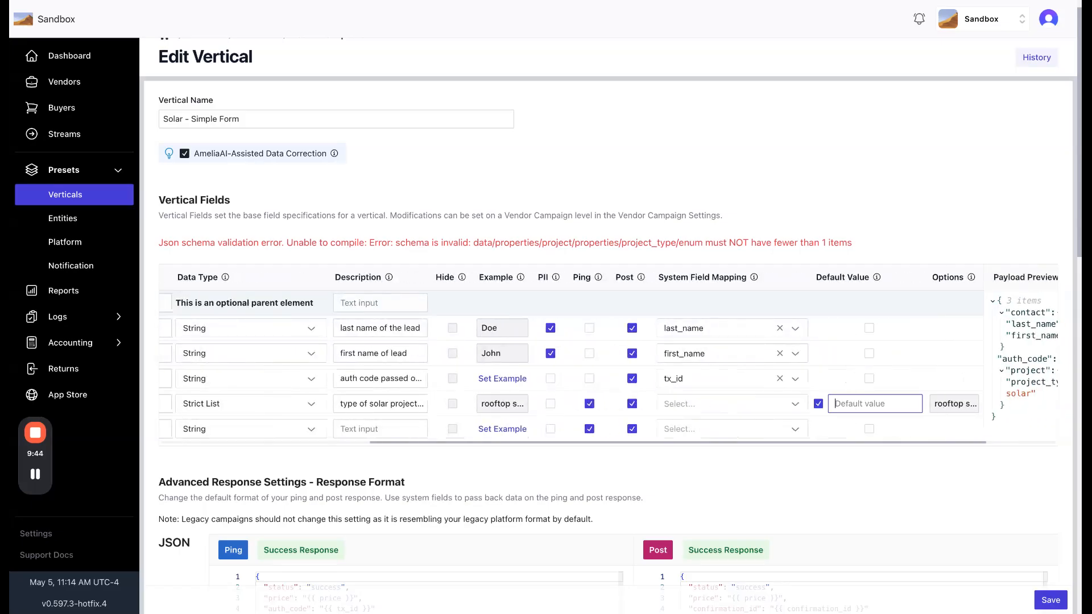
left_click(819, 406)
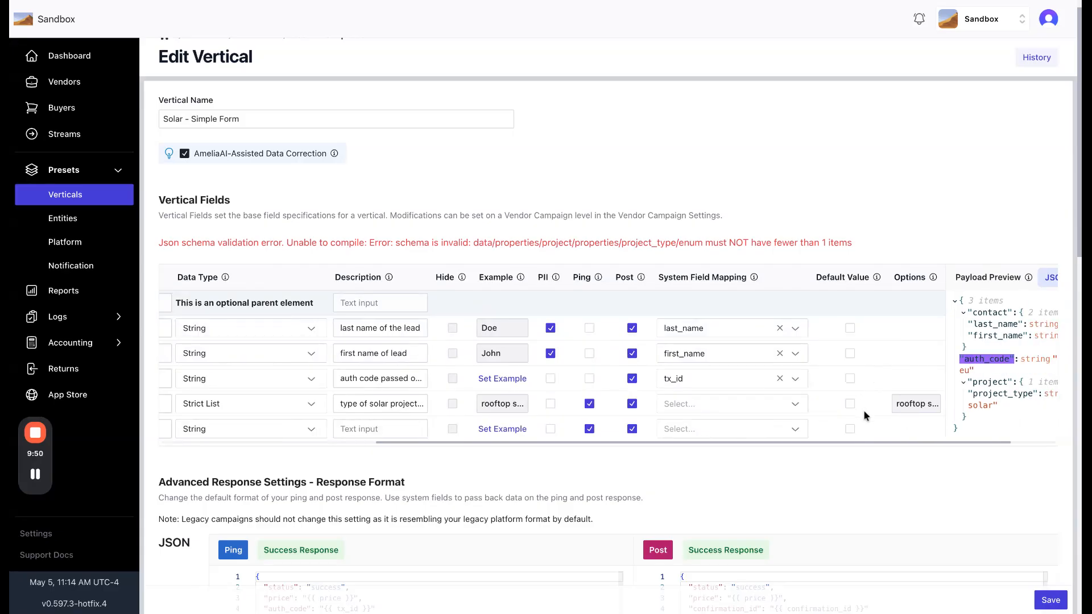
Save the vertical with the project.project_type field and review the field table and payload preview
scroll(860, 408, "left", 5)
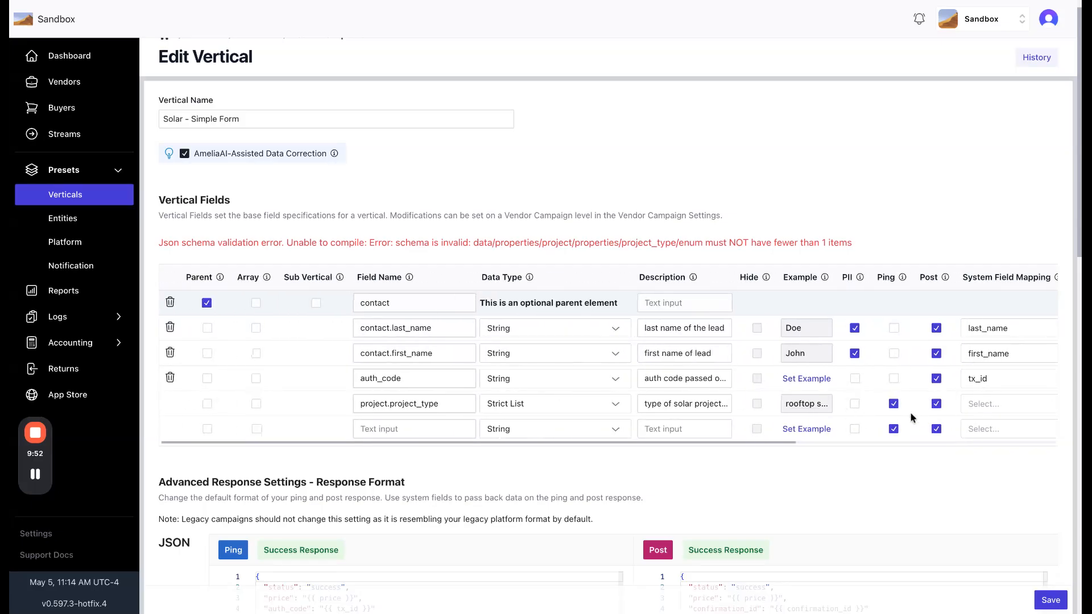
left_click(1050, 600)
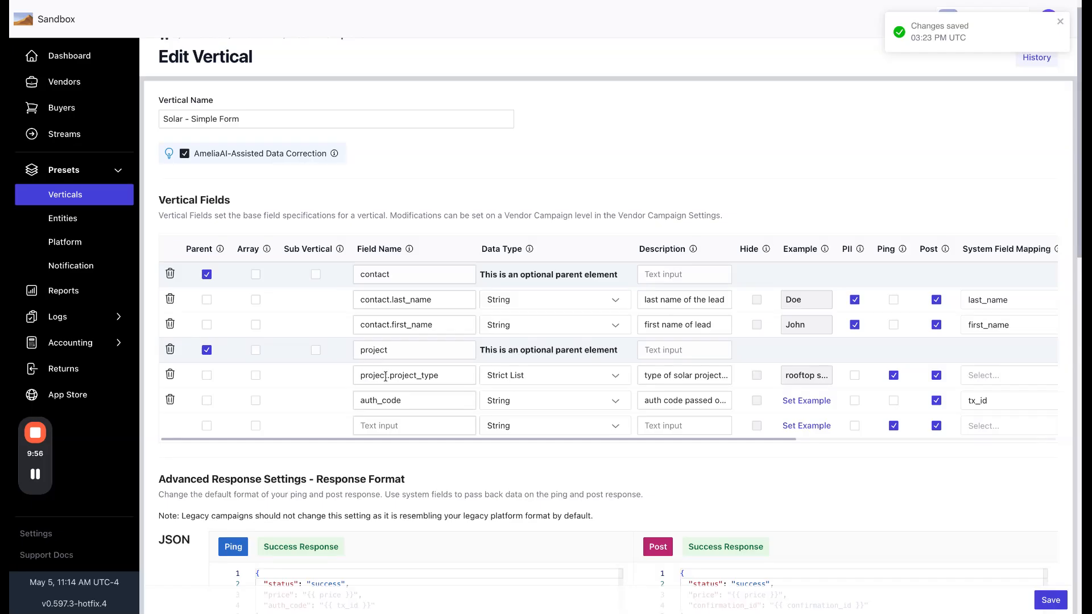
scroll(855, 408, "right", 5)
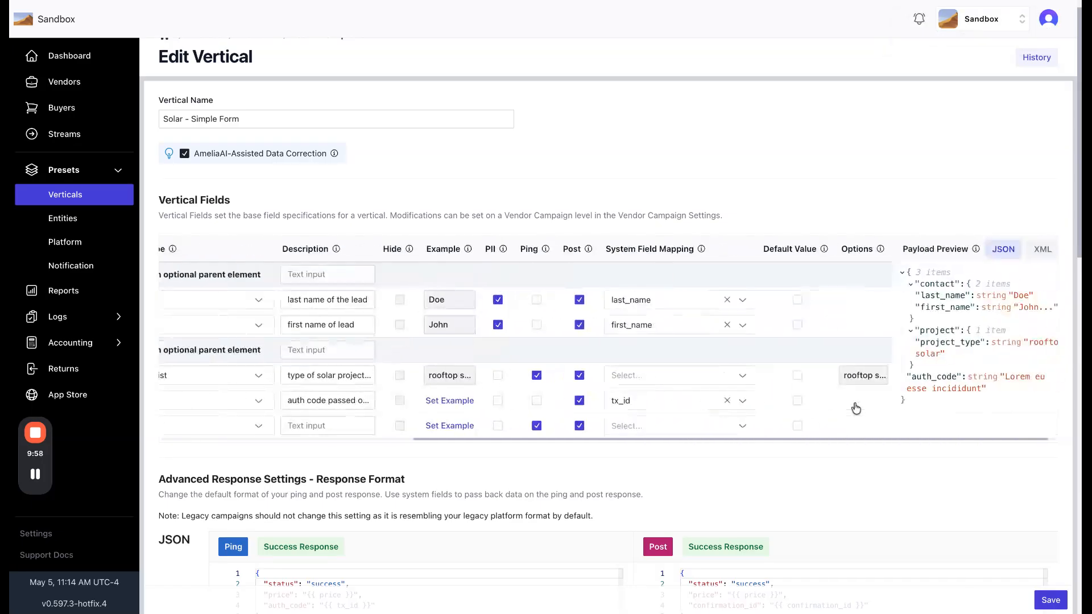
scroll(856, 409, "left", 5)
Add a new field named project.megawatts with the Number data type
left_click(375, 428)
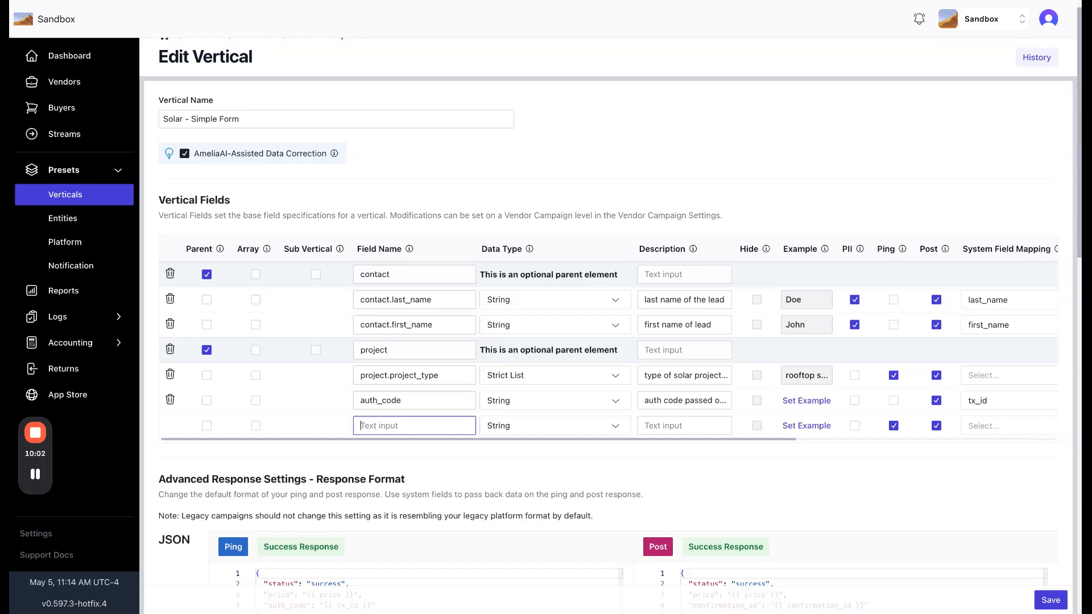
type("project")
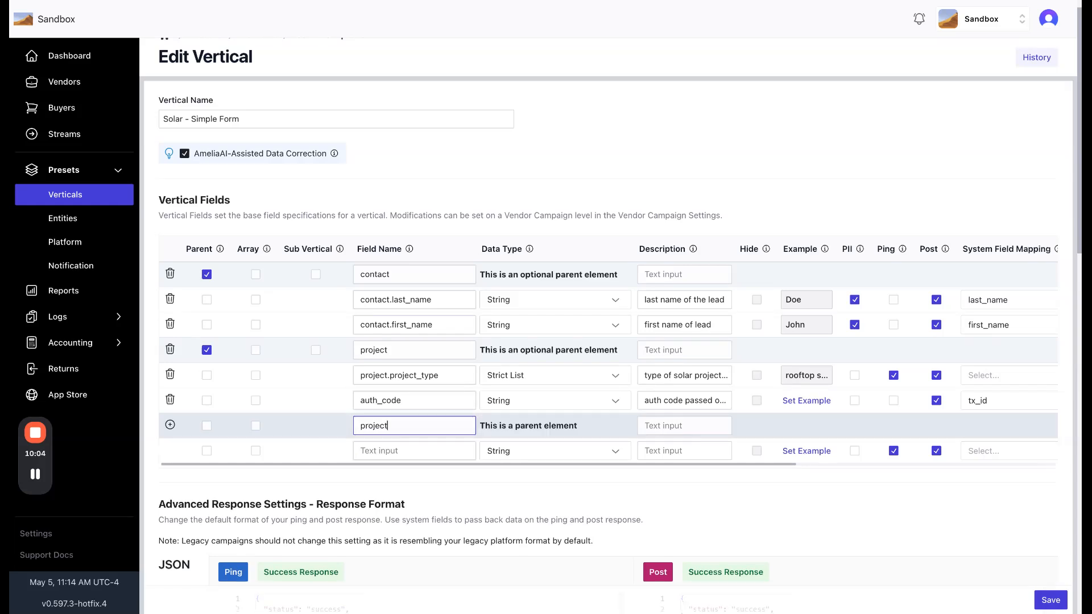
type(".me")
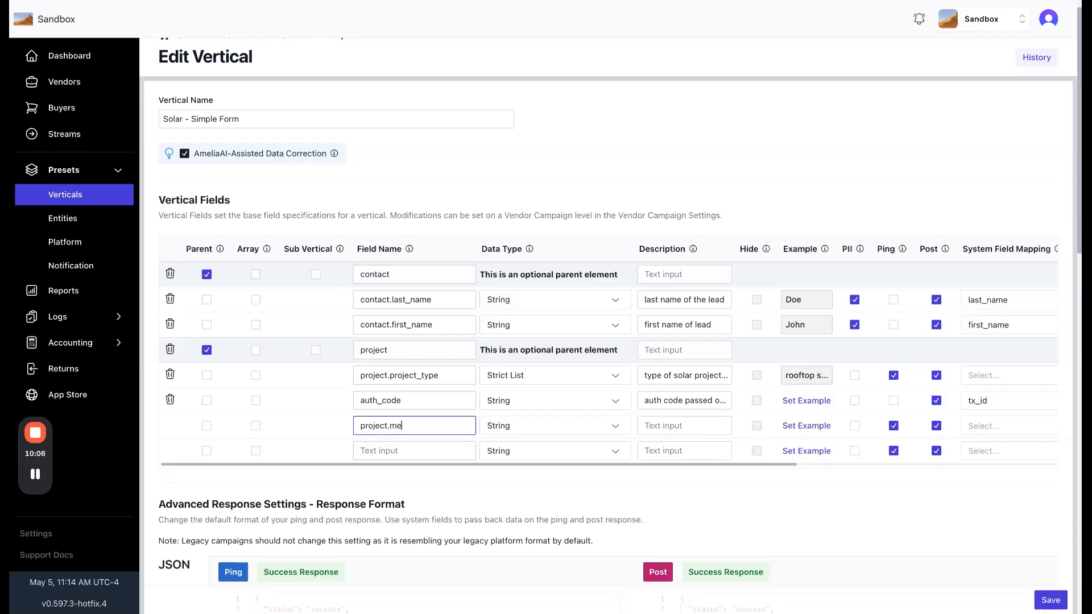
type("gawatts")
left_click(523, 427)
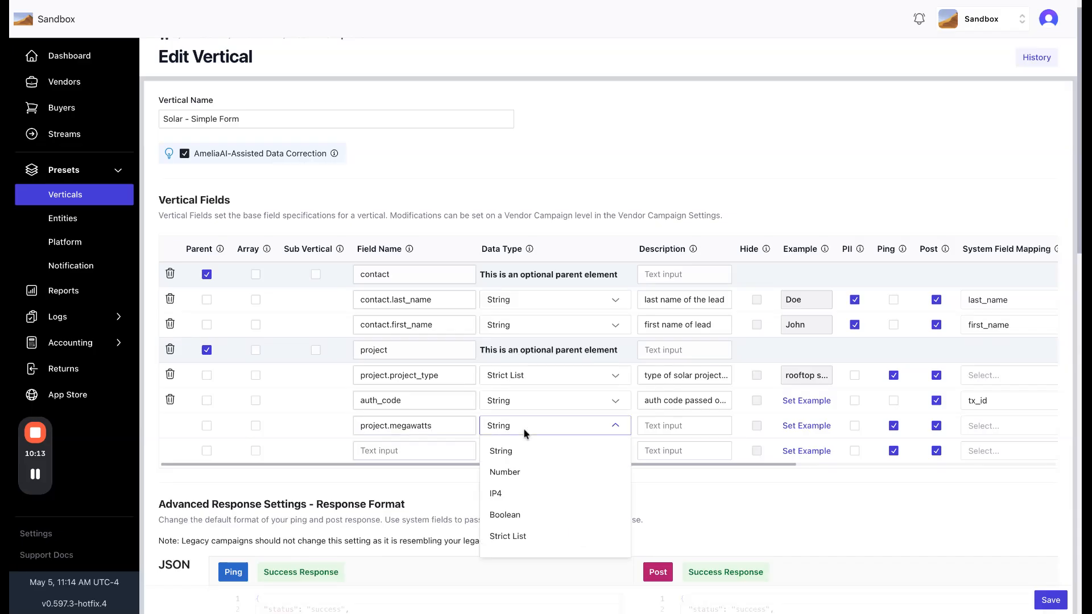
left_click(523, 472)
Describe project.megawatts as "megawatts of the project estimated by cusotmer"
left_click(657, 431)
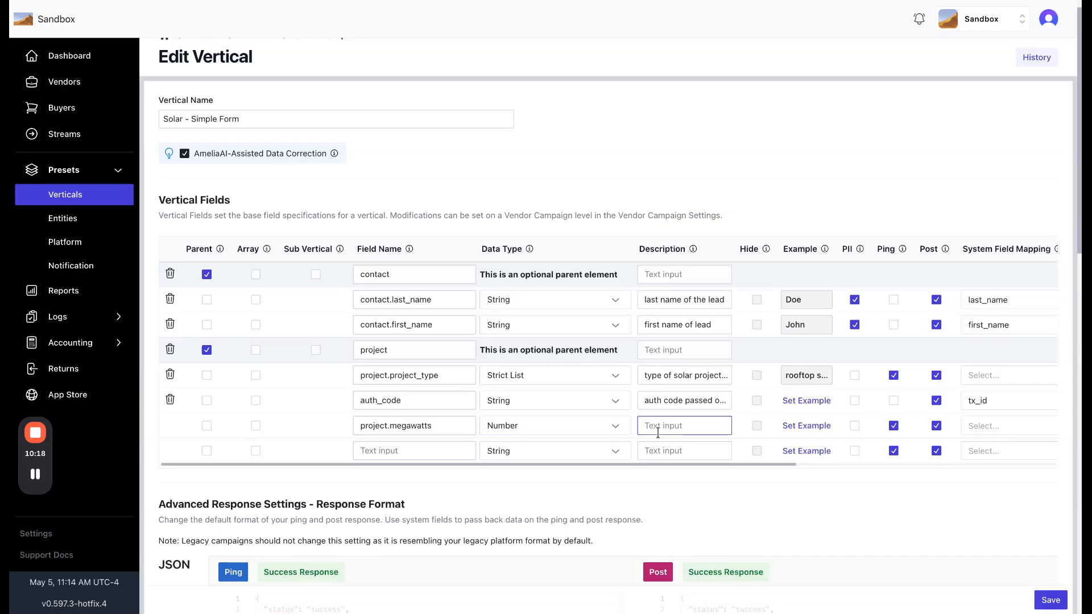
type("80")
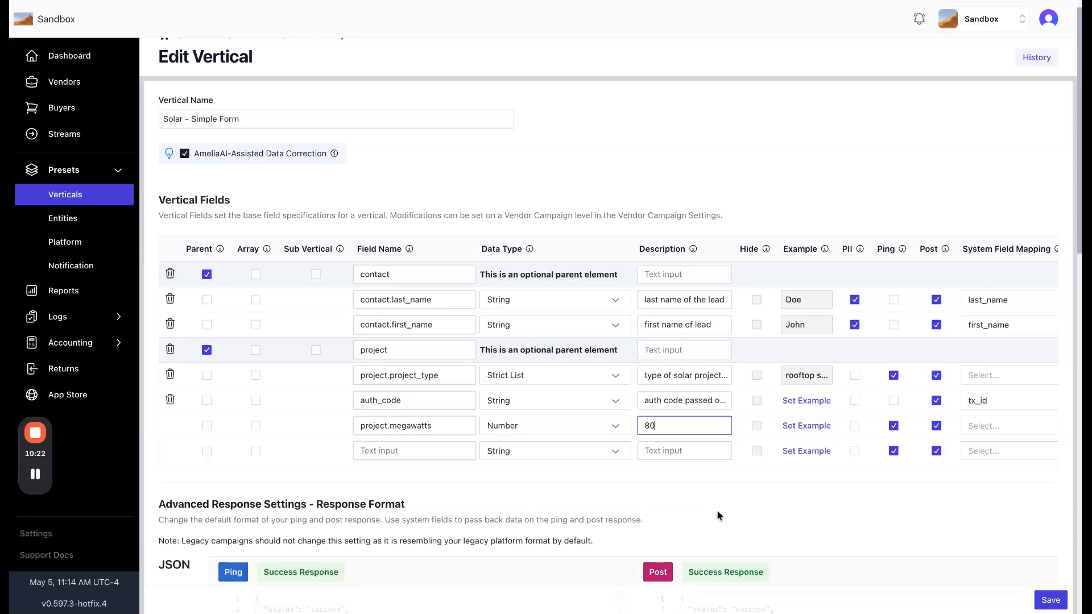
left_click_drag(661, 431, 633, 432)
type("megawatt")
type("s of the por")
type("ject estimated b")
type("y cusotmer")
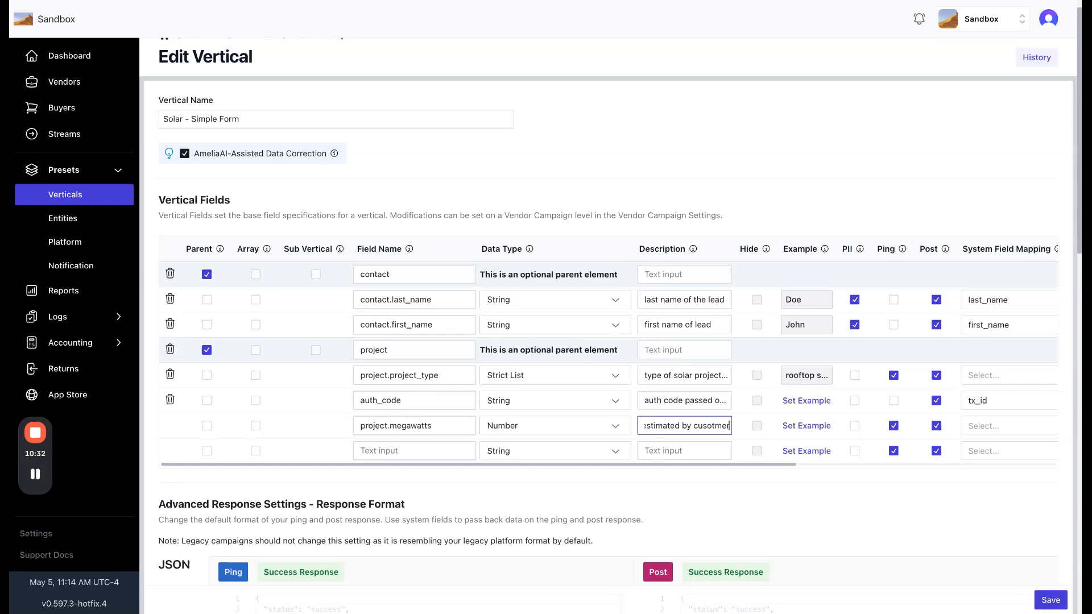
left_click(770, 505)
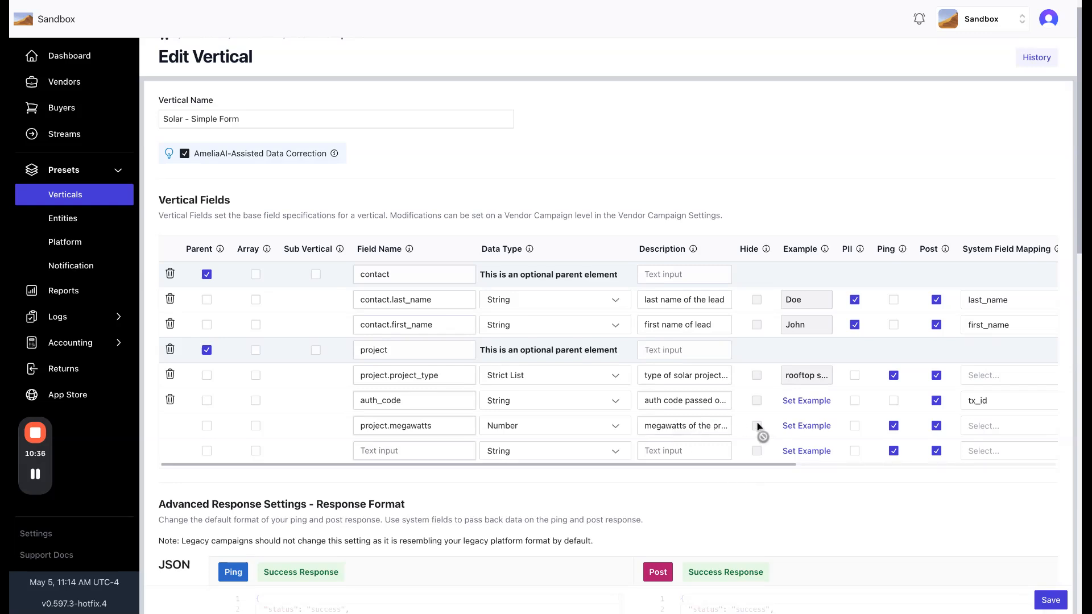
Set a manual example value of 80 for project.megawatts and save it
left_click(795, 428)
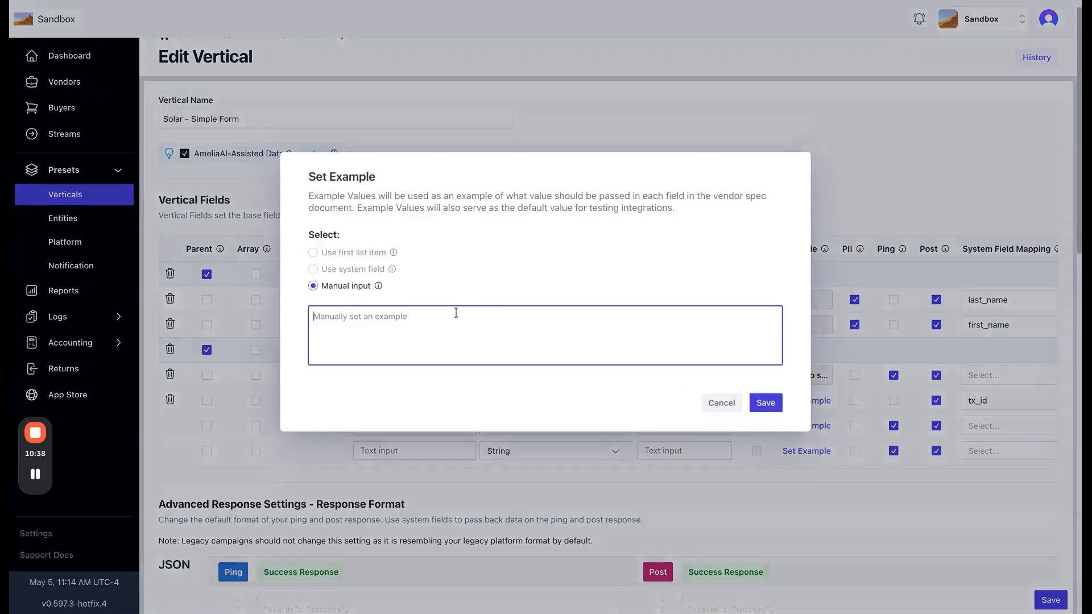
type("80")
left_click(767, 404)
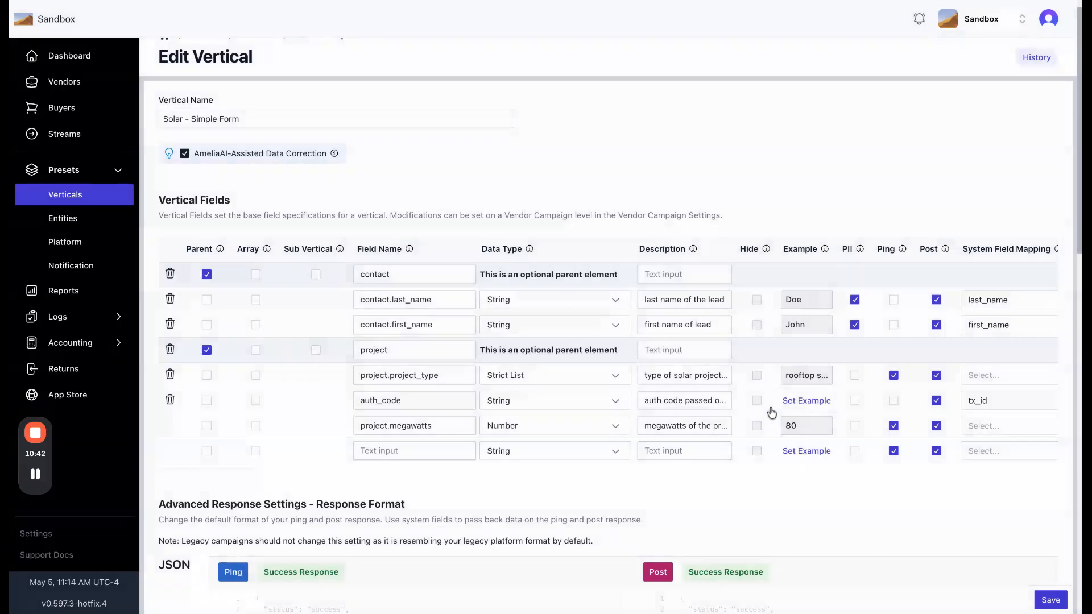
Make project.megawatts optional by turning off its Ping and Post requirements
scroll(853, 409, "right", 3)
left_click(796, 427)
left_click(839, 427)
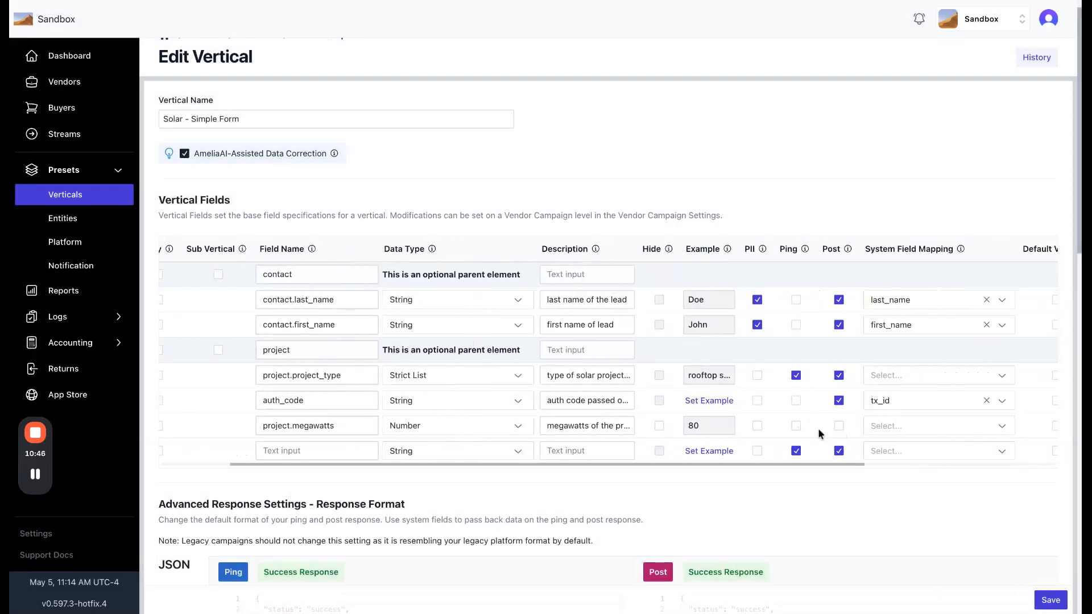
scroll(819, 430, "left", 3)
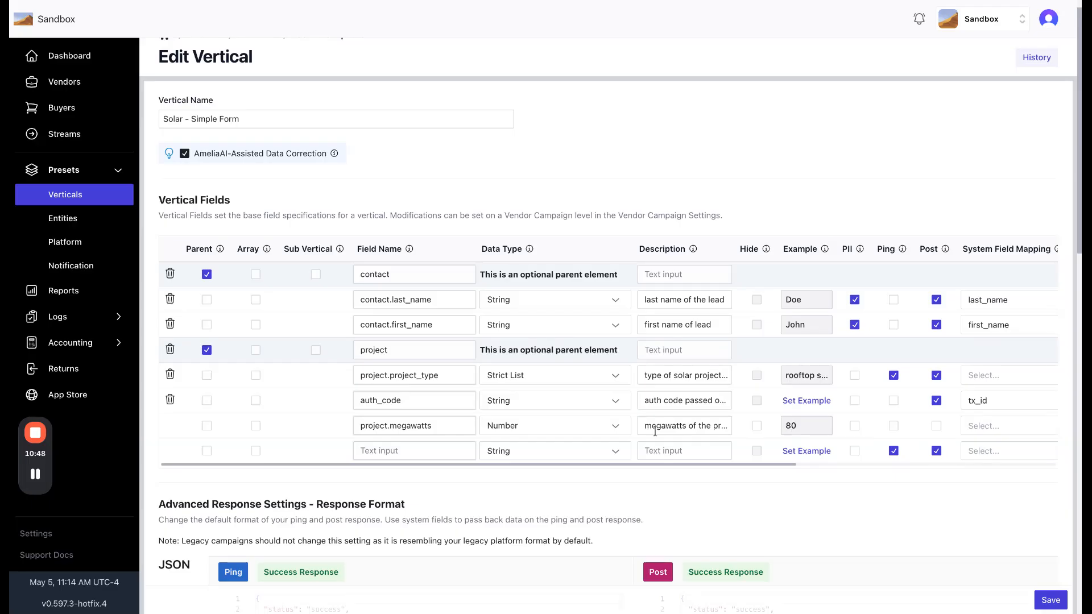
scroll(781, 424, "right", 5)
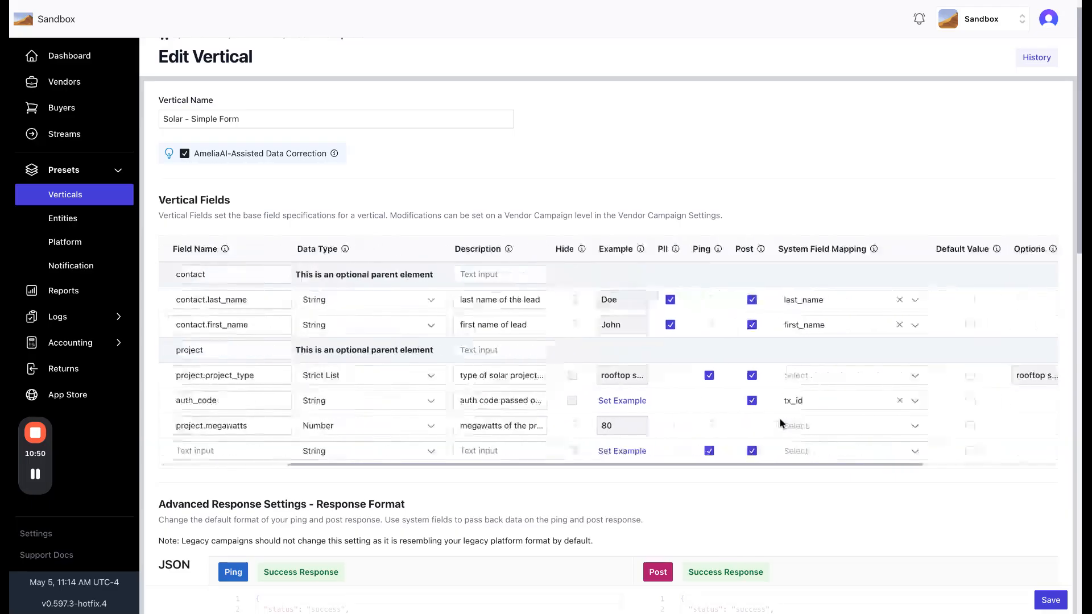
scroll(780, 423, "right", 1)
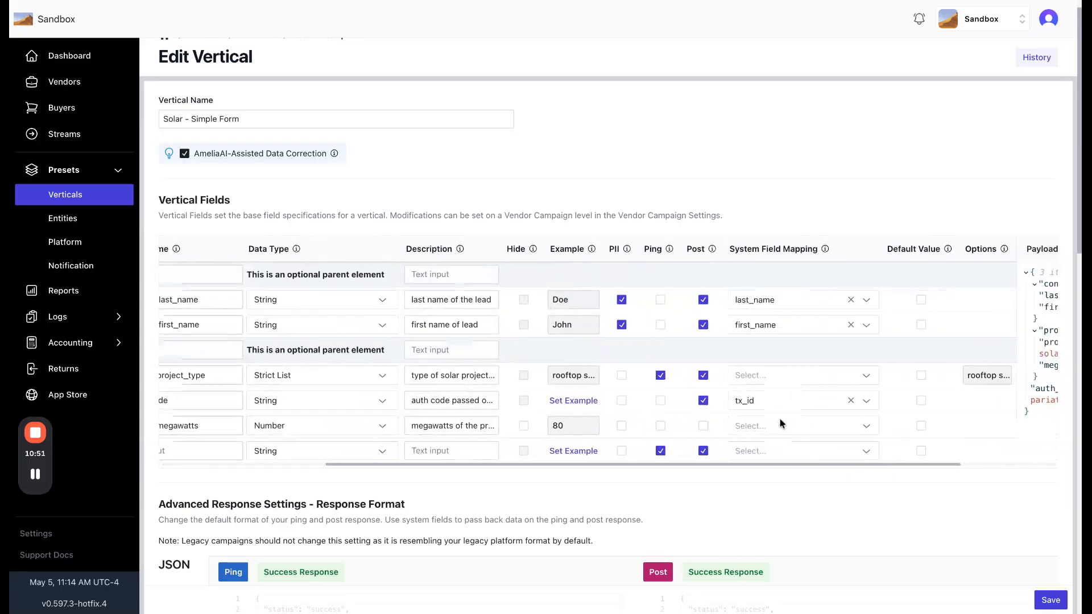
Check the system field mapping choices for project.megawatts, leave it unmapped and save the vertical
left_click(830, 425)
scroll(846, 481, "down", 10)
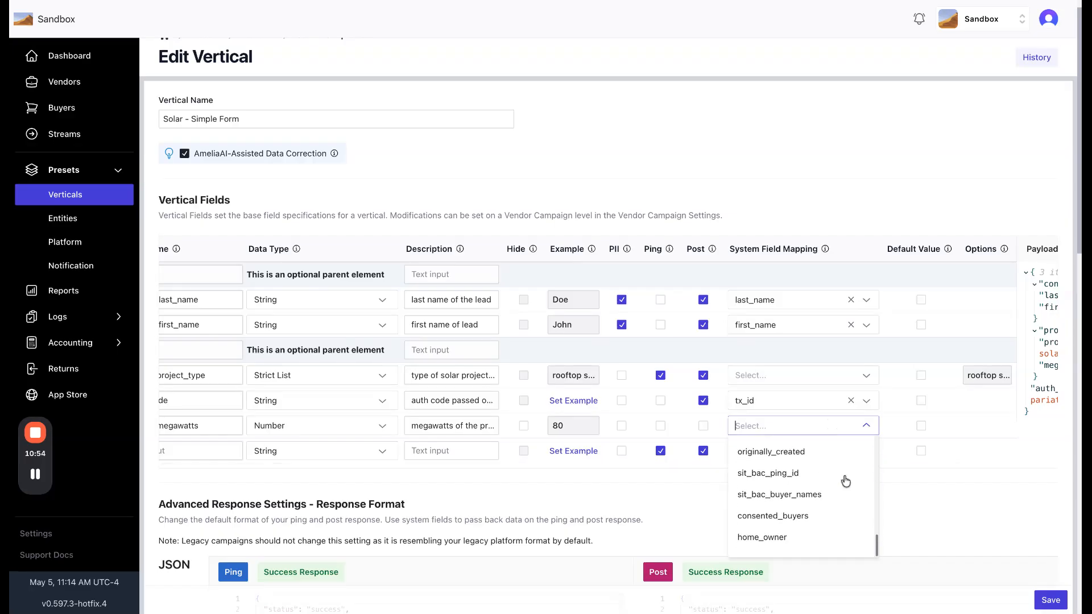
scroll(846, 481, "up", 10)
left_click(937, 512)
scroll(943, 422, "left", 5)
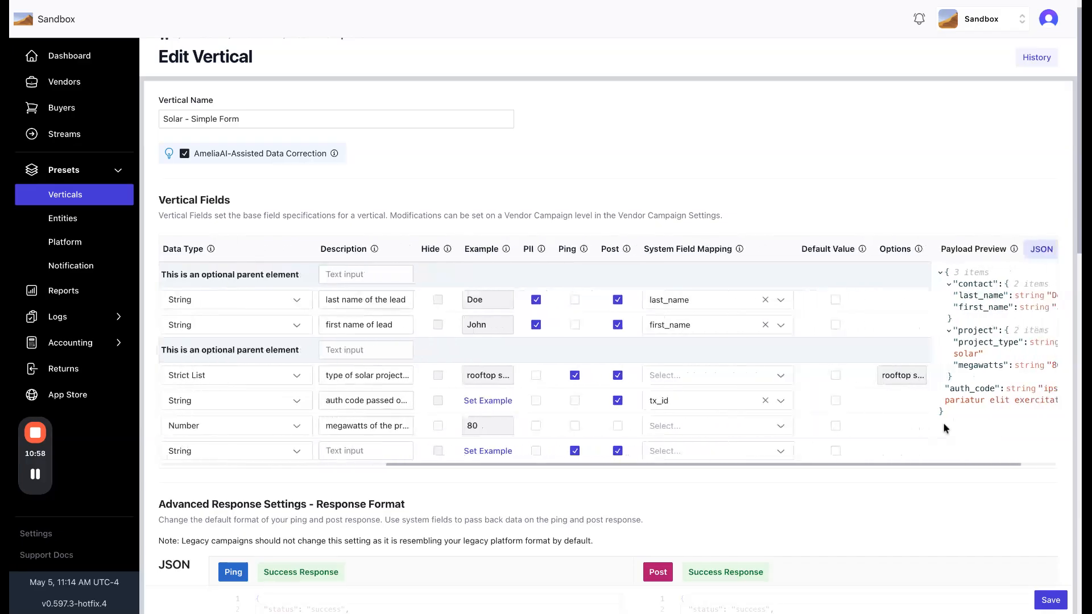
left_click(1050, 599)
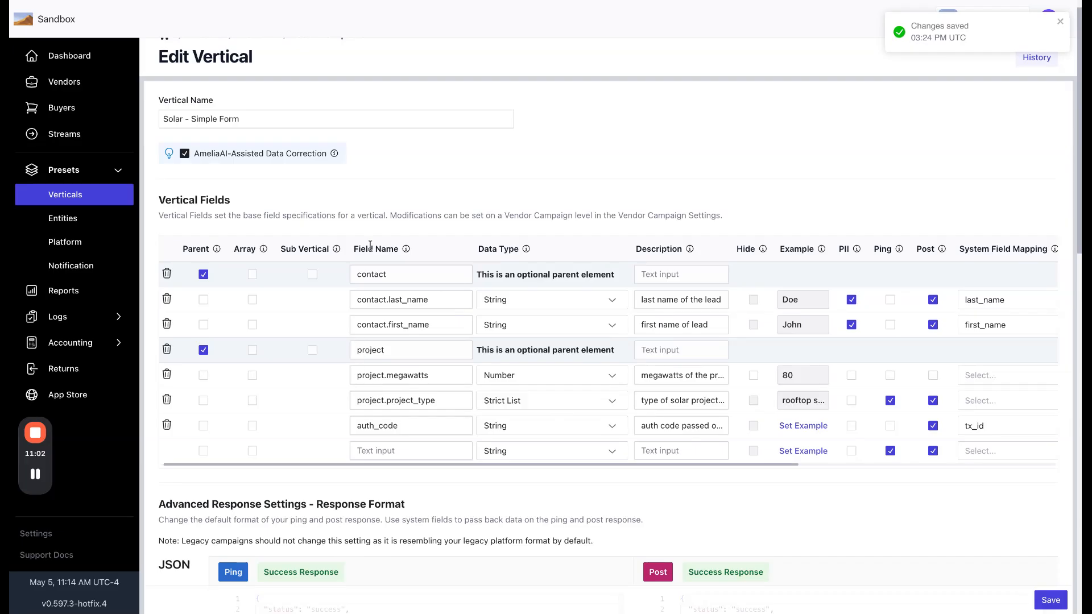
Review the saved vertical's fields, their ping and post settings, and the JSON payload preview
scroll(434, 213, "down", 1)
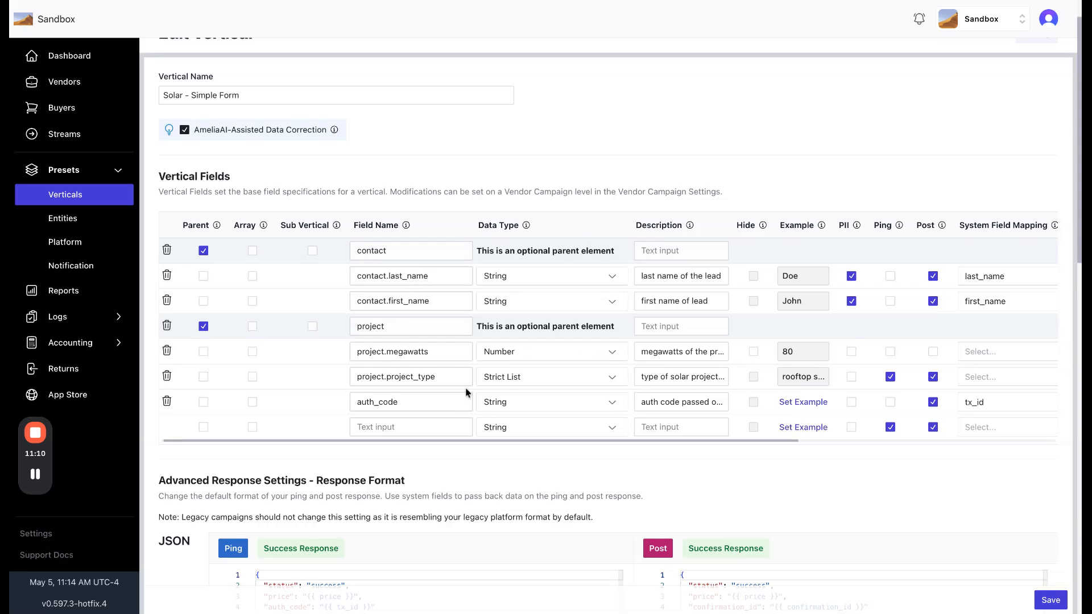
scroll(461, 379, "right", 5)
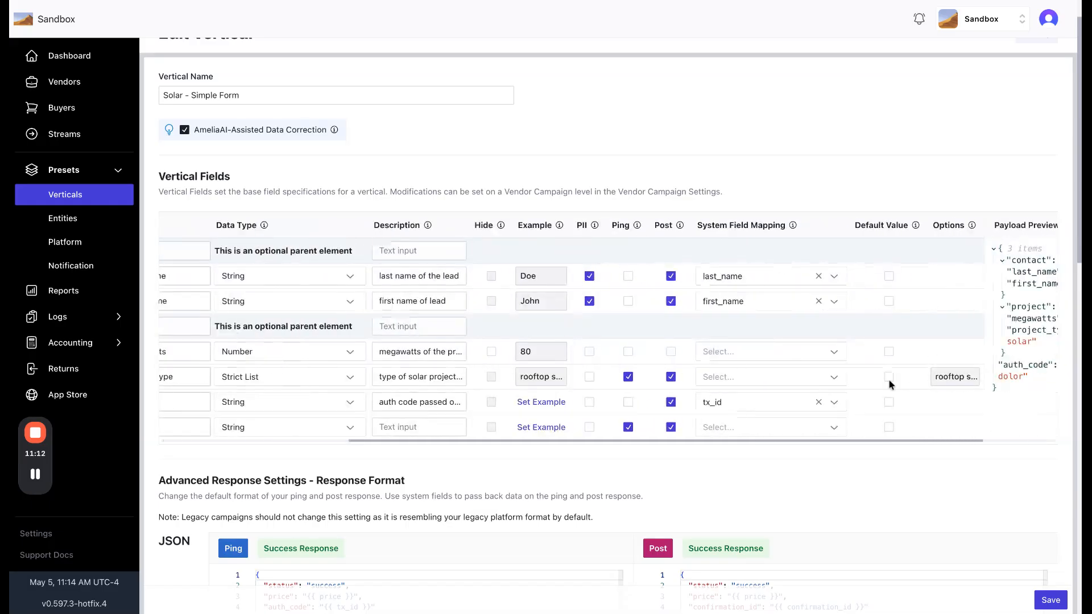
scroll(836, 375, "left", 5)
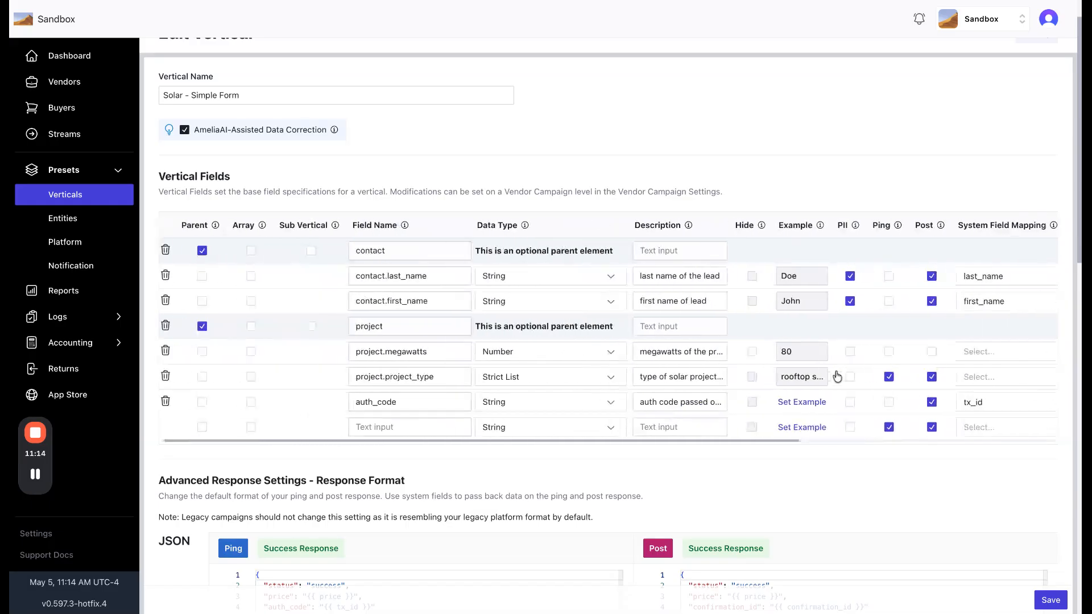
scroll(553, 402, "right", 3)
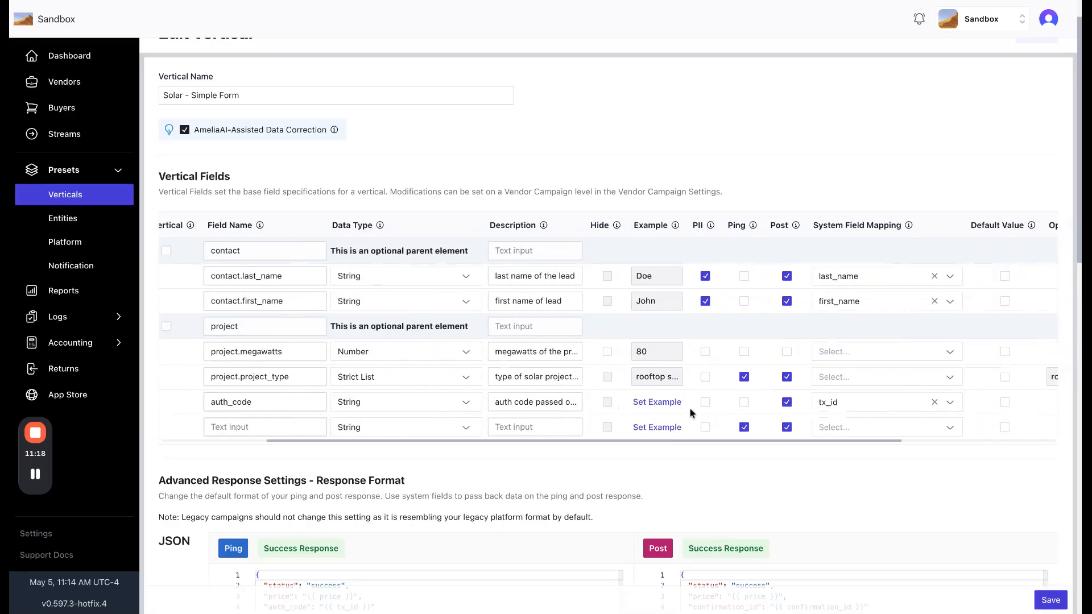
scroll(869, 408, "right", 3)
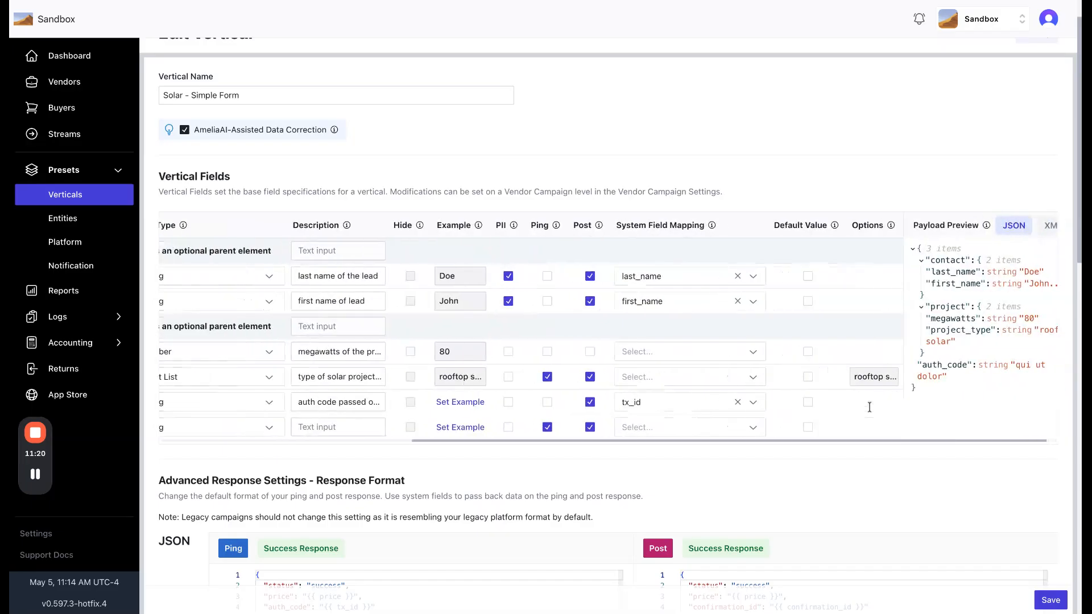
scroll(643, 402, "left", 6)
scroll(634, 252, "up", 2)
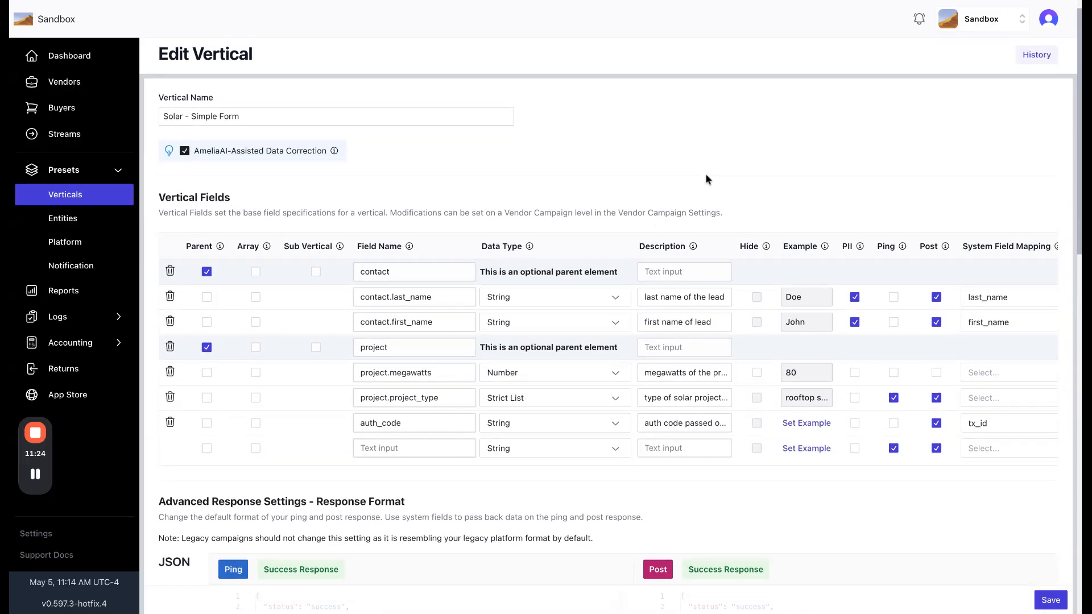
scroll(705, 173, "down", 1)
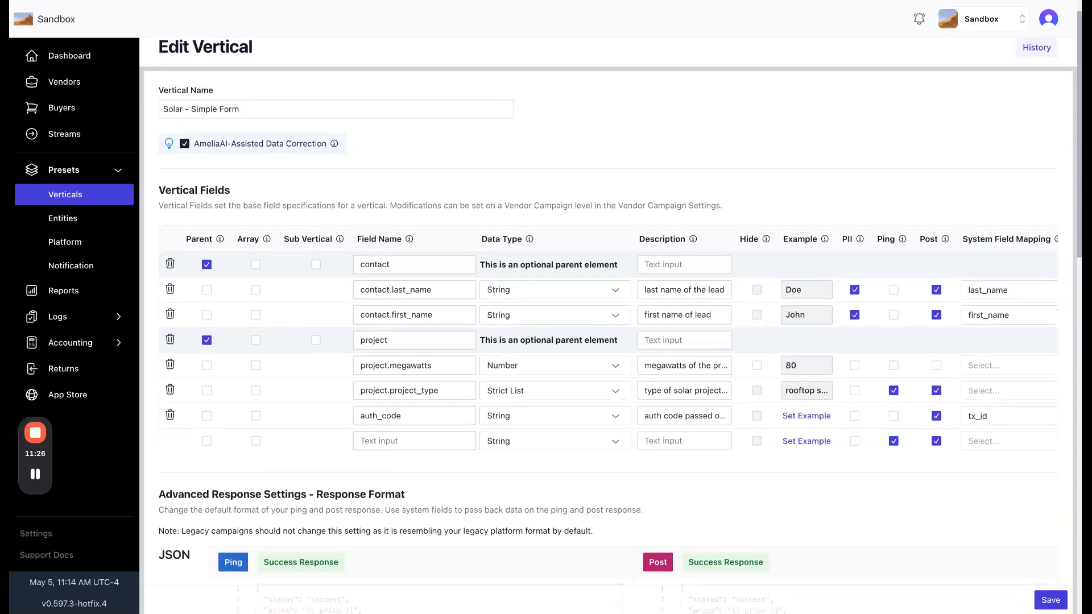
scroll(718, 169, "up", 1)
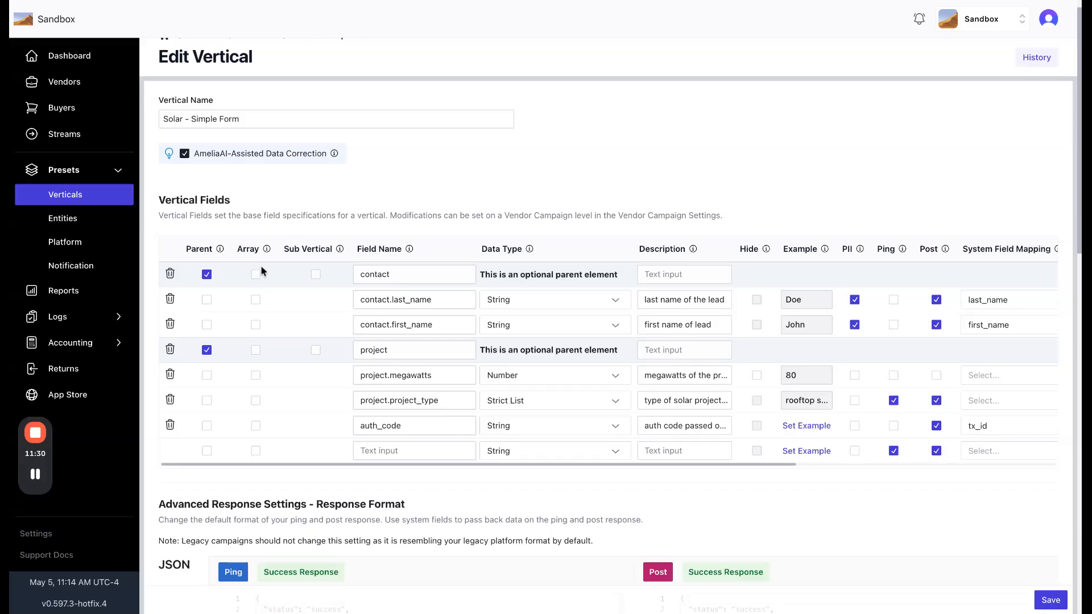
Read the explanations of the Array and Hide settings and compare them with the settings of the listed fields
mouse_move(268, 251)
scroll(350, 324, "down", 1)
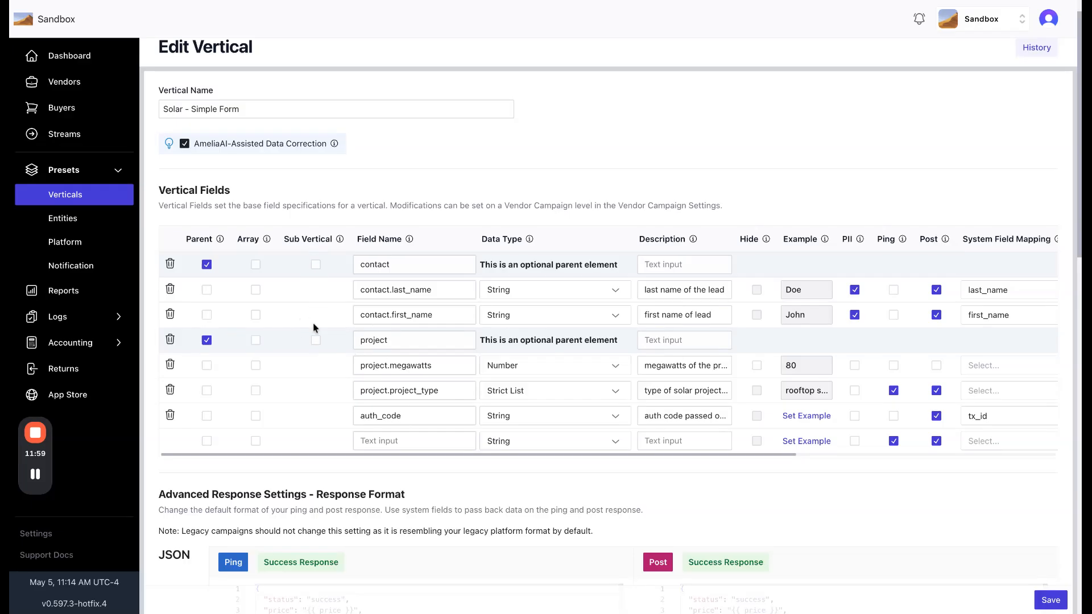
scroll(356, 330, "right", 5)
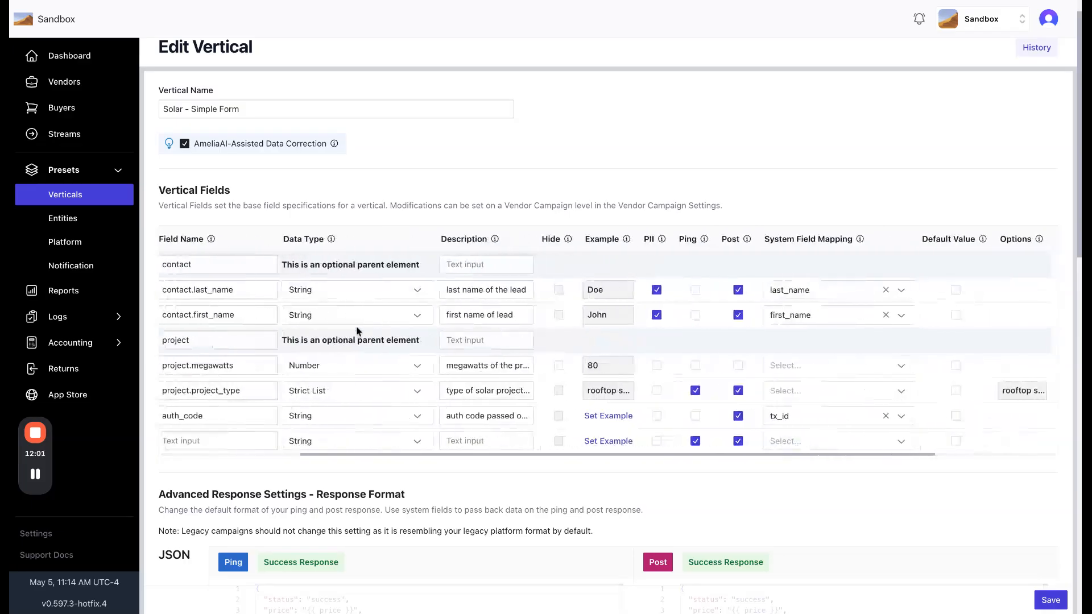
scroll(615, 339, "left", 4)
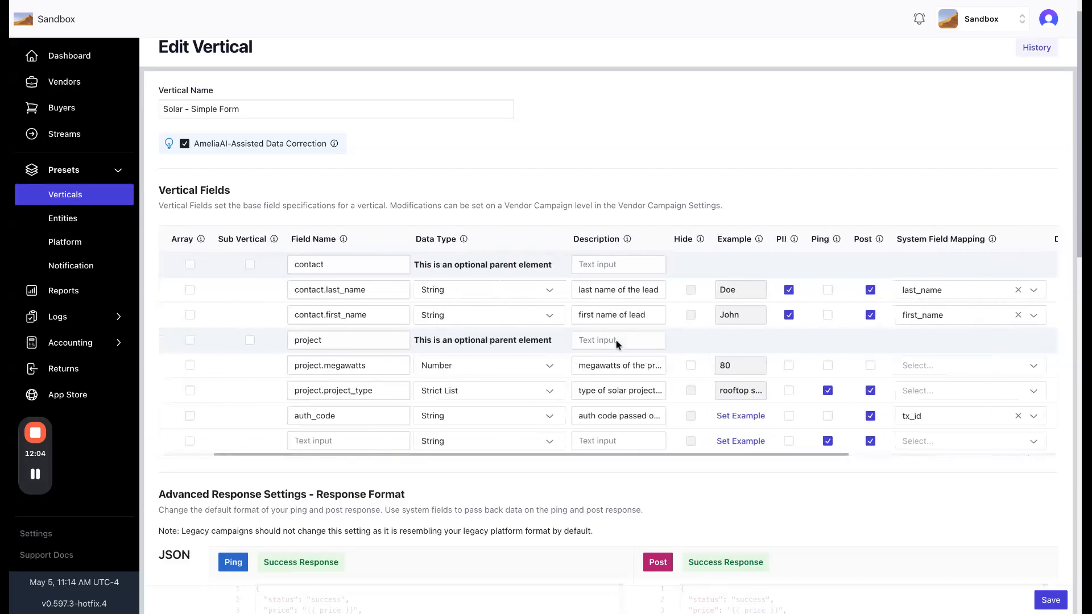
mouse_move(701, 240)
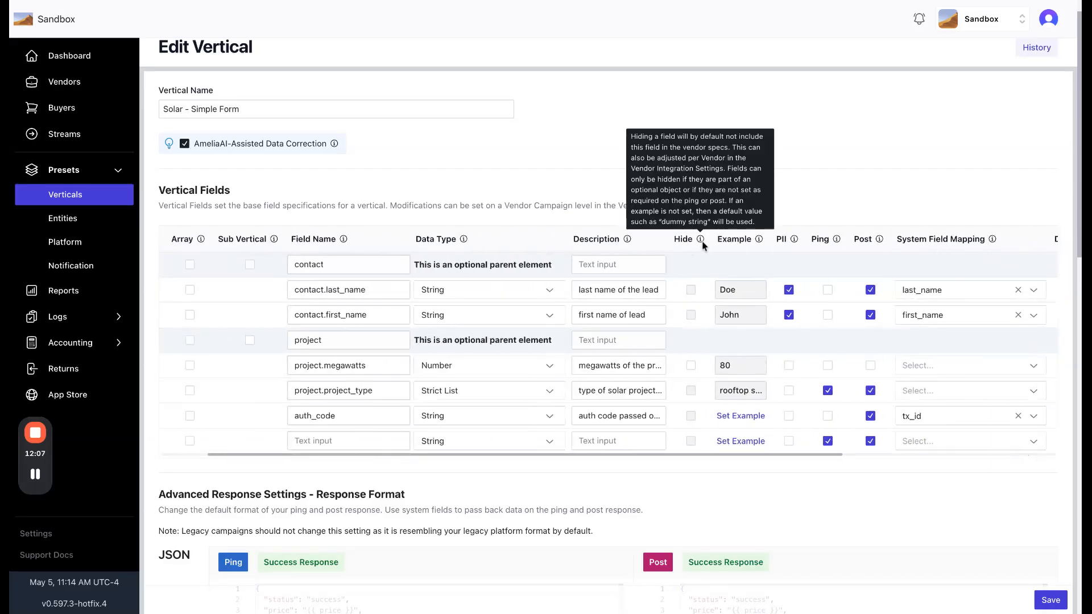
scroll(696, 338, "left", 1)
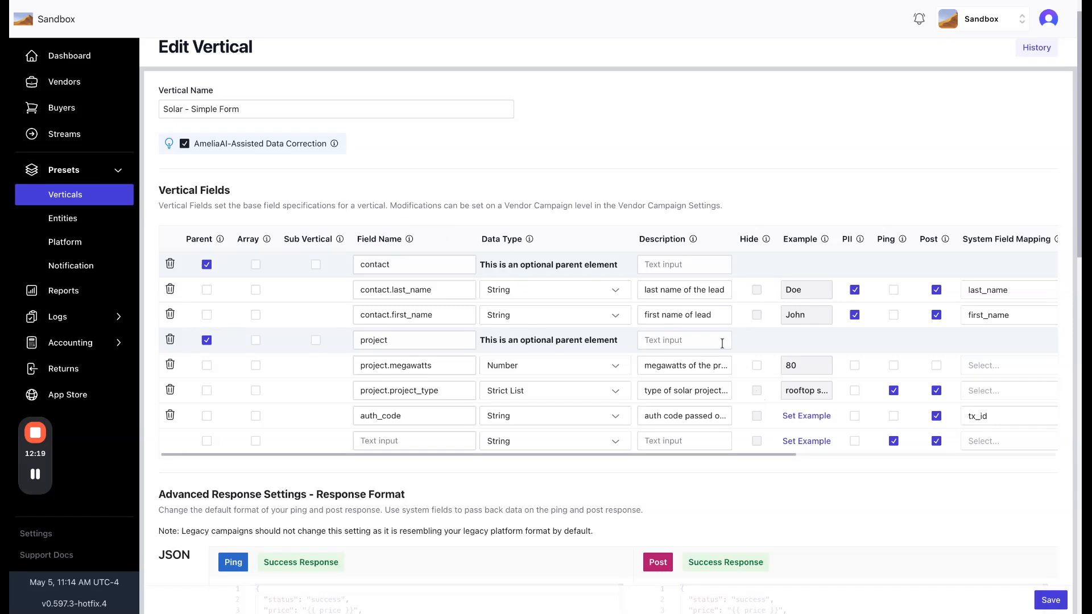
scroll(757, 411, "down", 1)
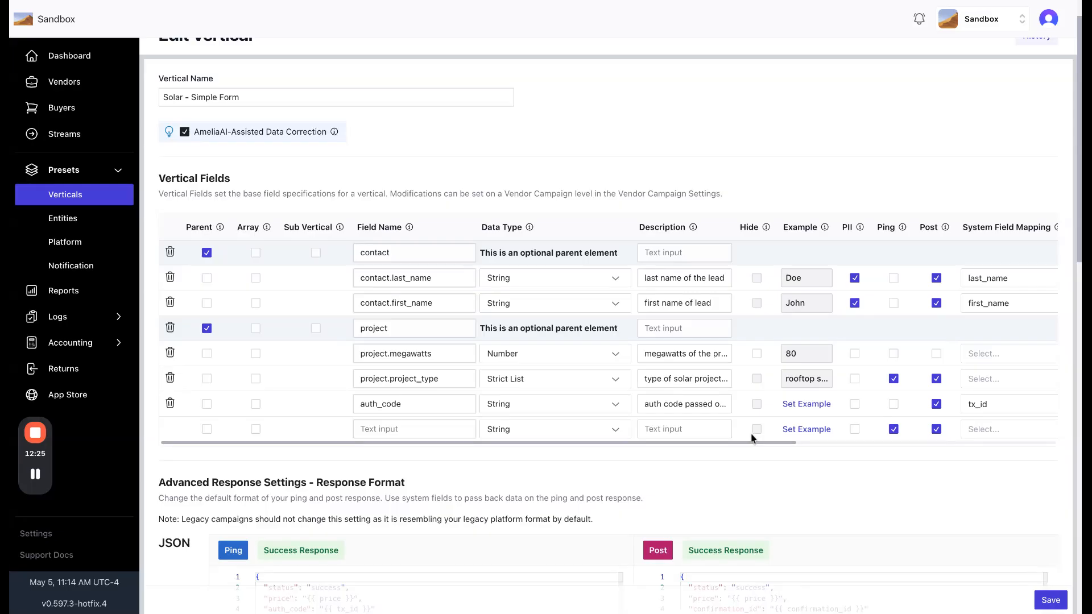
scroll(764, 380, "down", 1)
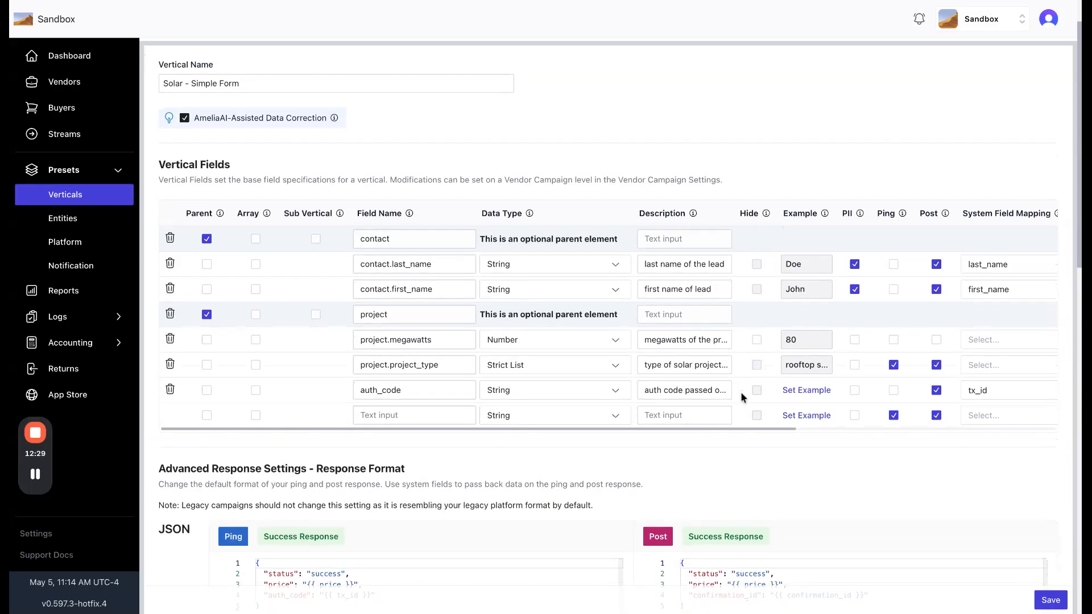
scroll(640, 324, "right", 4)
scroll(640, 324, "left", 4)
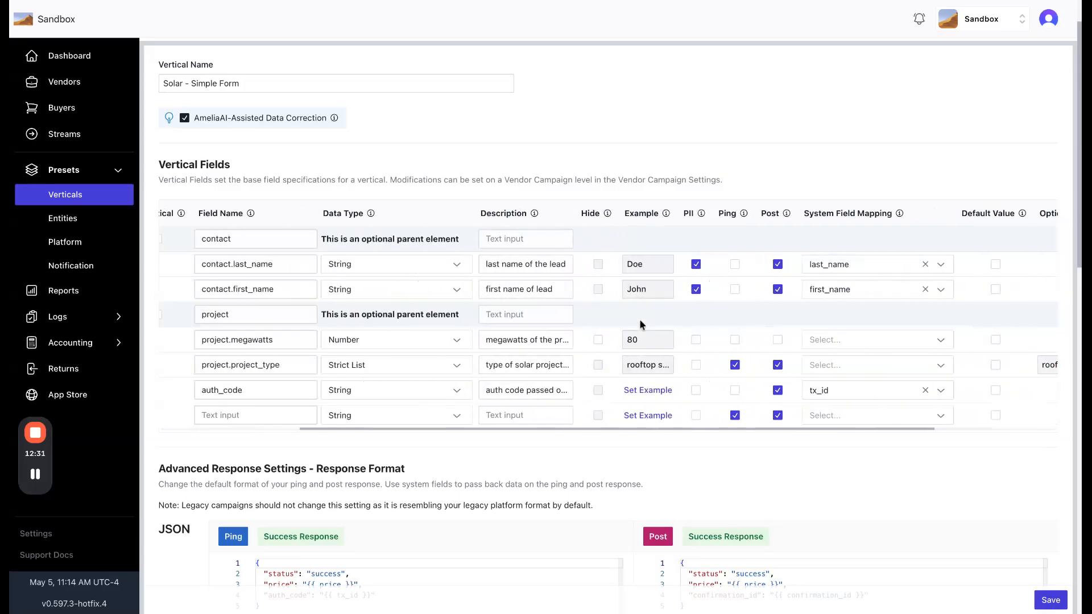
scroll(495, 280, "up", 1)
Examine the JSON response formats for ping and post success, multi-buyer success and error responses, including their system field placeholders
scroll(494, 278, "down", 3)
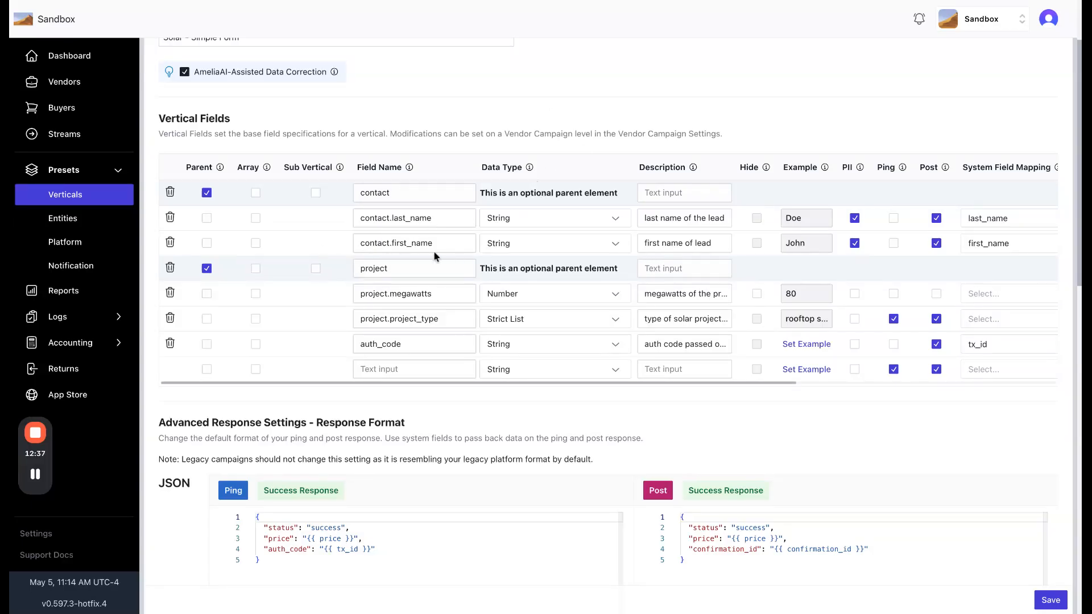
scroll(486, 209, "down", 5)
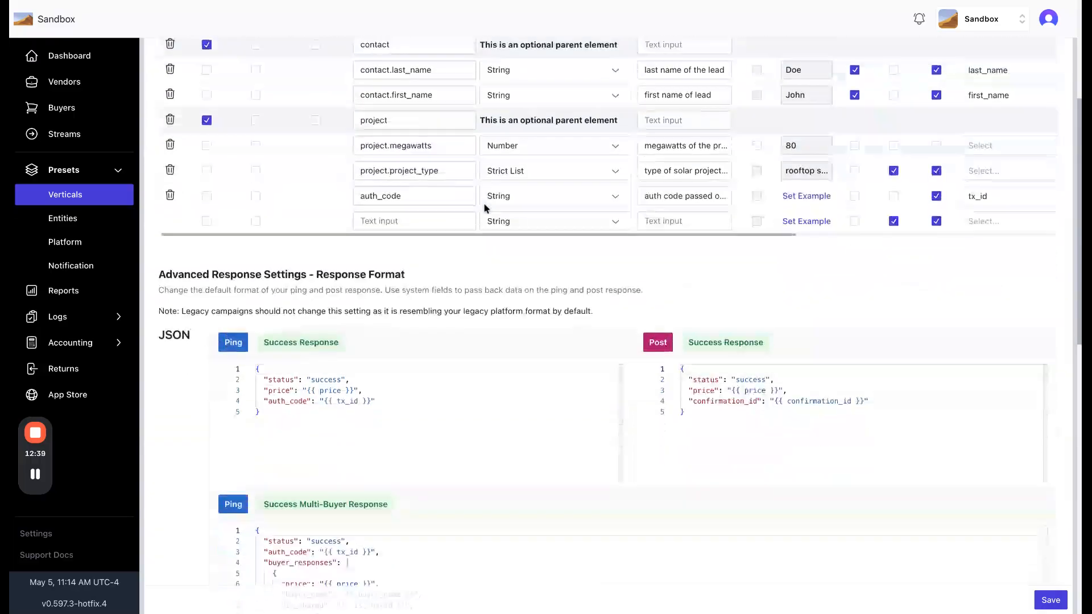
scroll(659, 215, "down", 5)
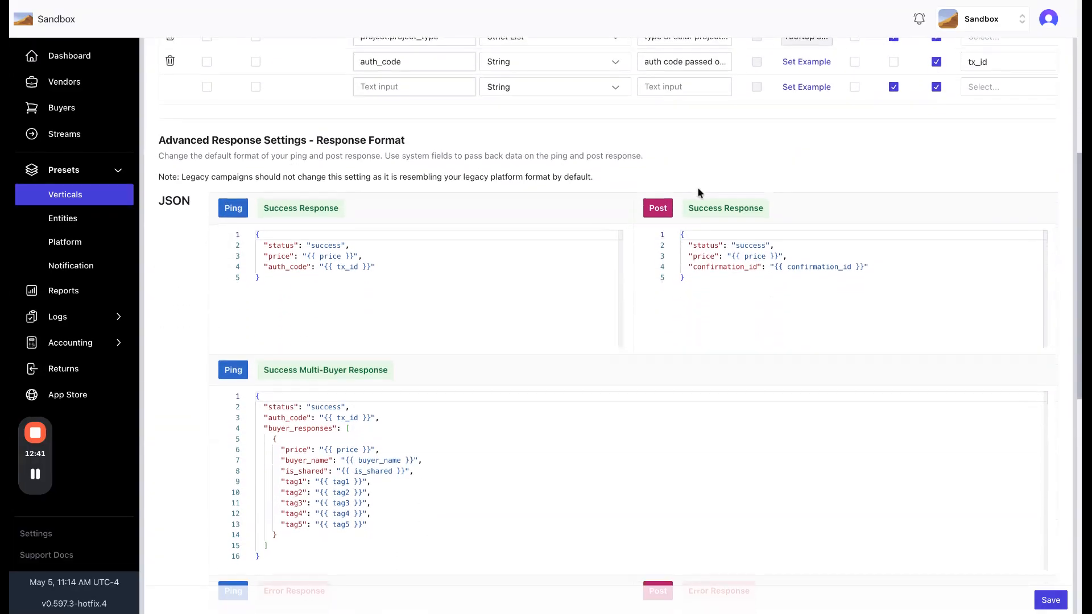
scroll(383, 344, "down", 1)
scroll(383, 343, "up", 1)
scroll(168, 316, "up", 1)
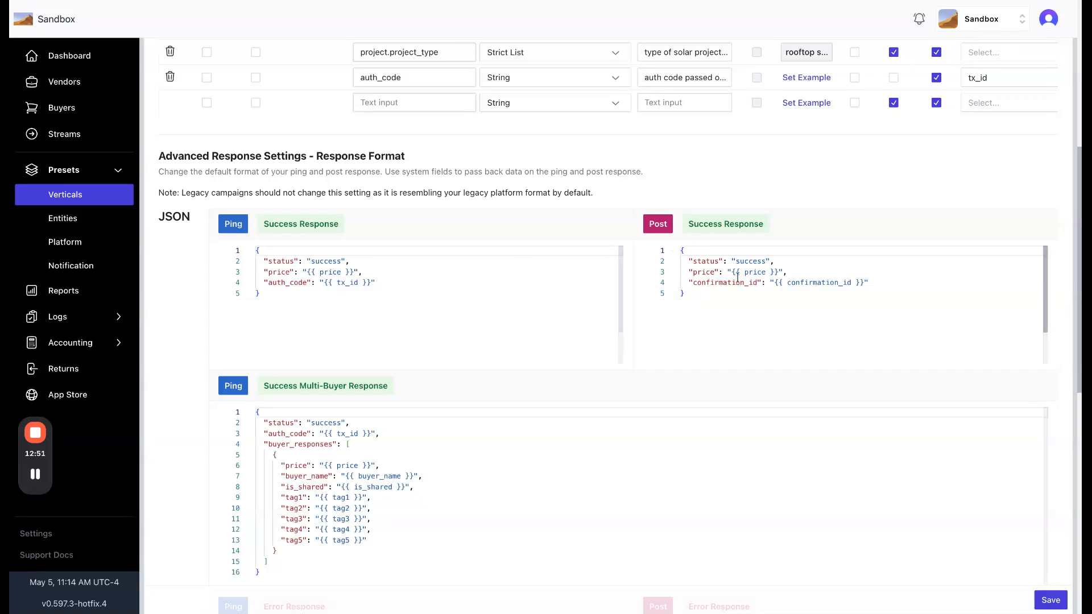
scroll(176, 353, "down", 9)
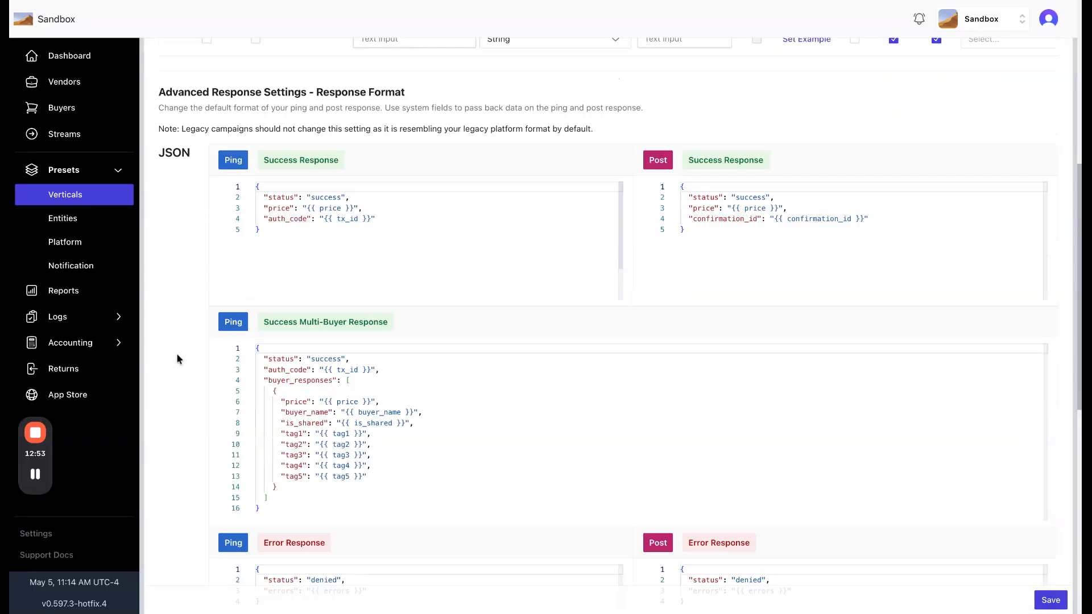
scroll(176, 344, "up", 1)
scroll(176, 344, "up", 7)
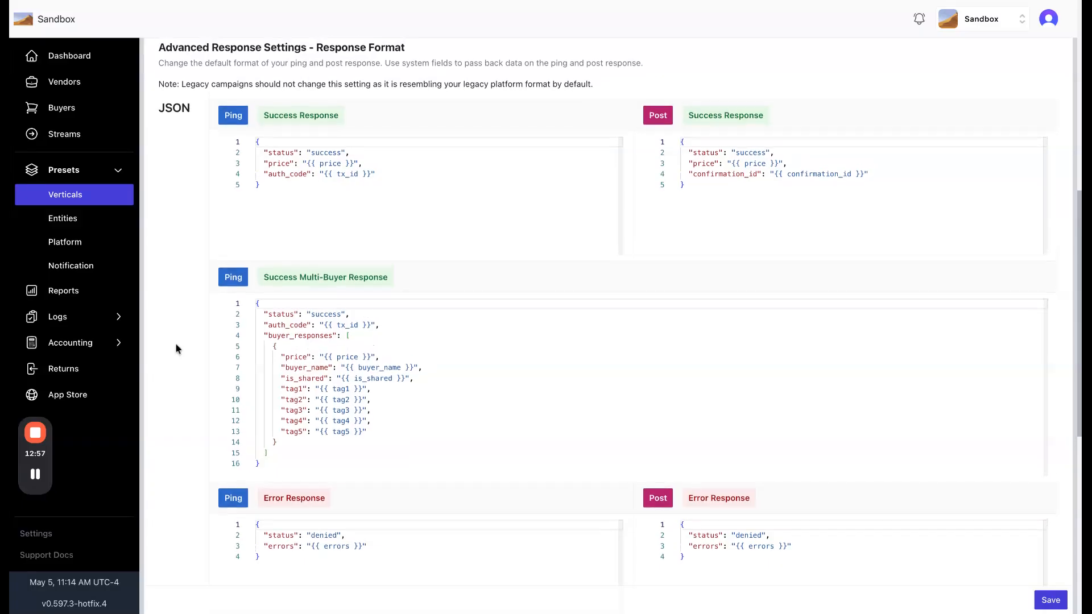
scroll(177, 344, "down", 1)
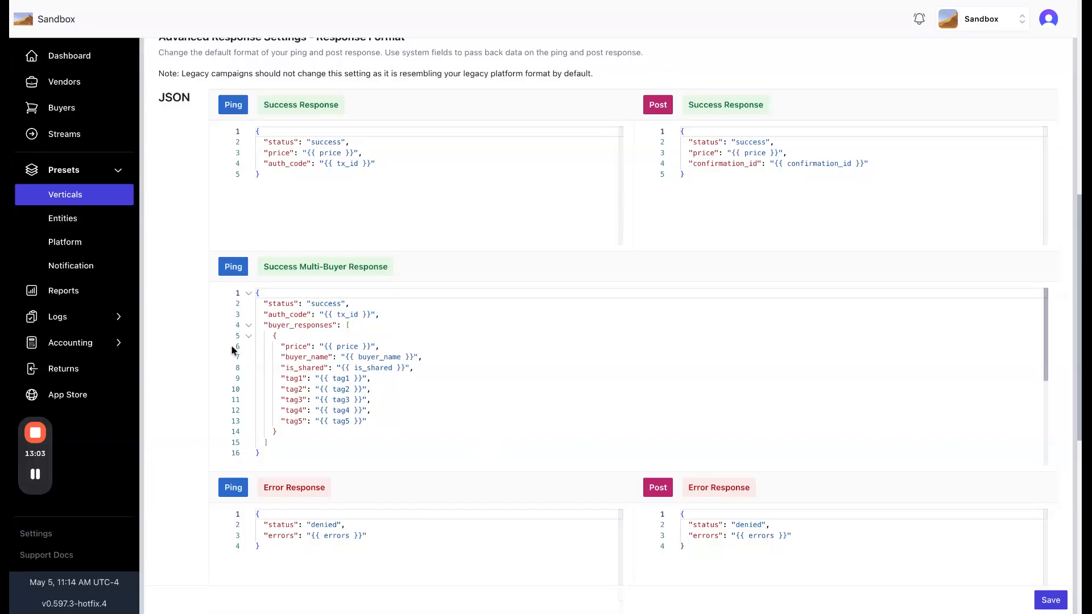
scroll(200, 339, "up", 1)
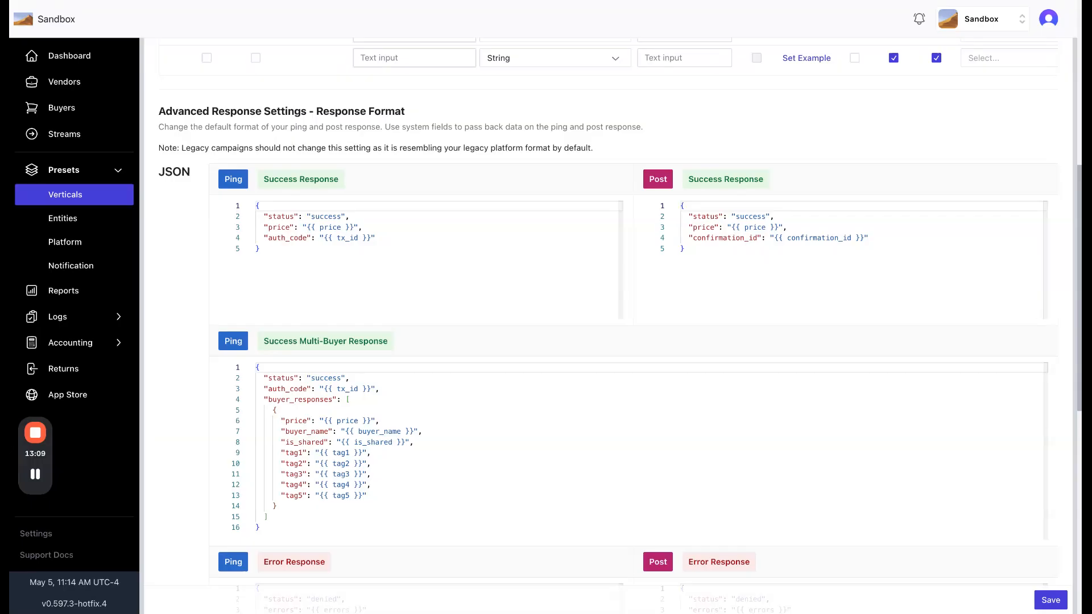
scroll(417, 257, "down", 1)
scroll(417, 257, "up", 1)
scroll(173, 292, "up", 1)
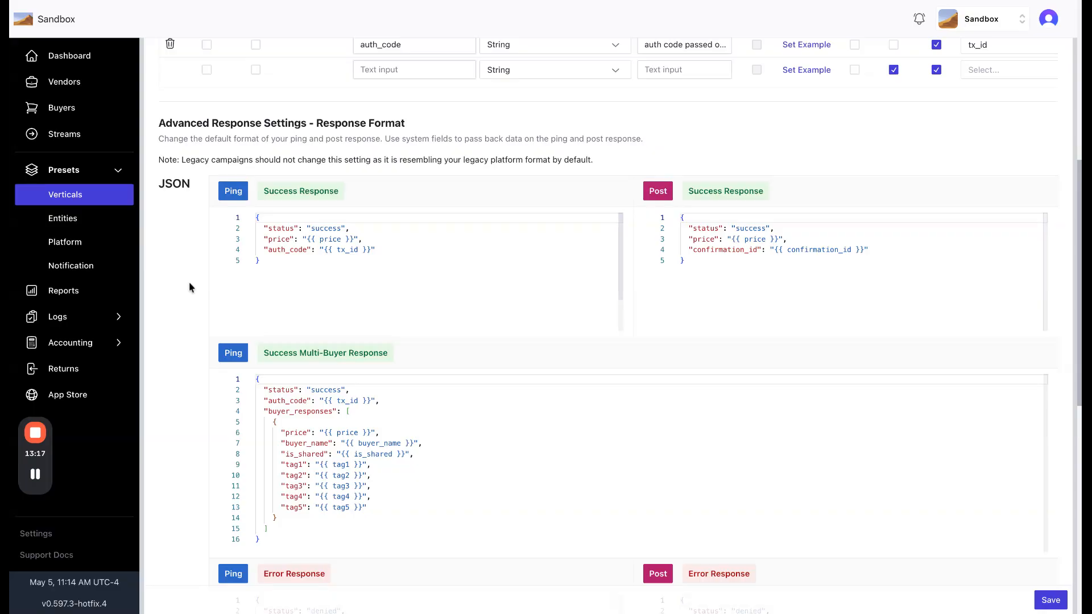
Check the AmeliaAI-Assisted Data Correction setting of the vertical against its list of fields
scroll(189, 372, "up", 3)
scroll(189, 370, "up", 5)
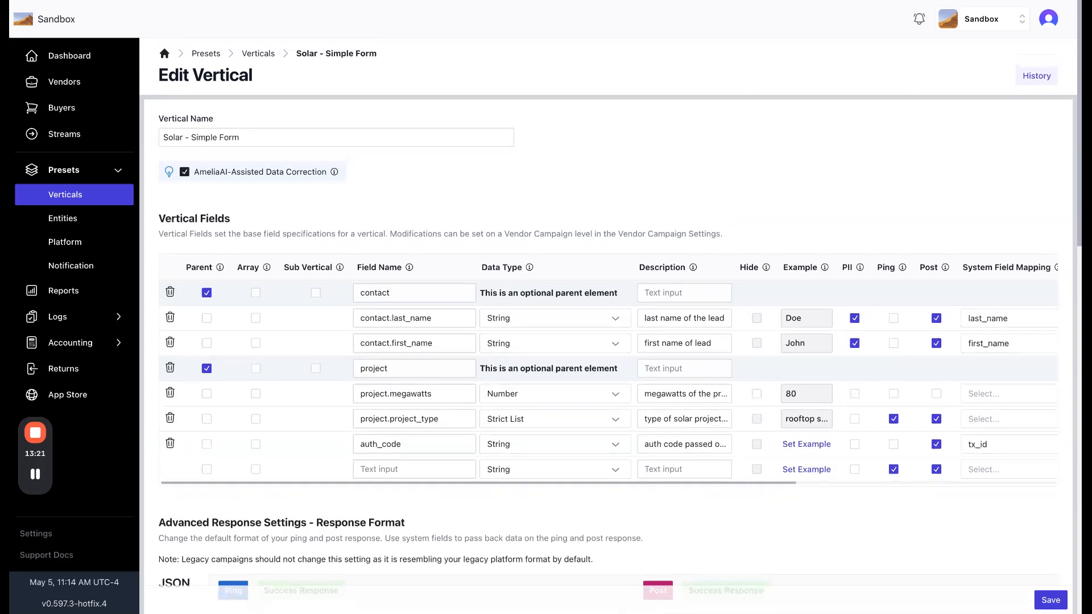
scroll(652, 178, "down", 1)
scroll(651, 178, "up", 1)
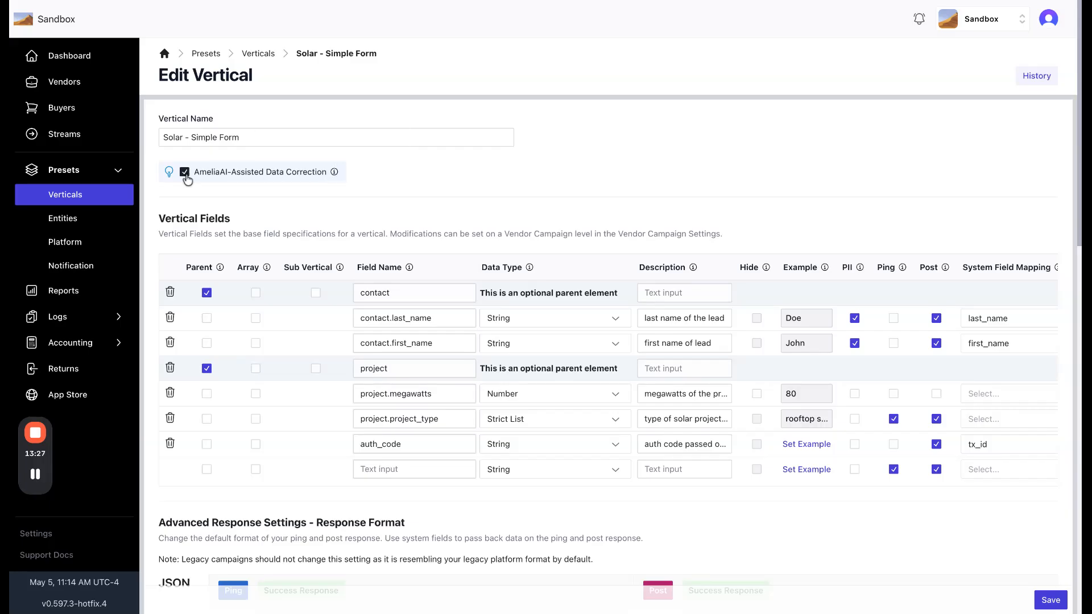
scroll(424, 200, "down", 1)
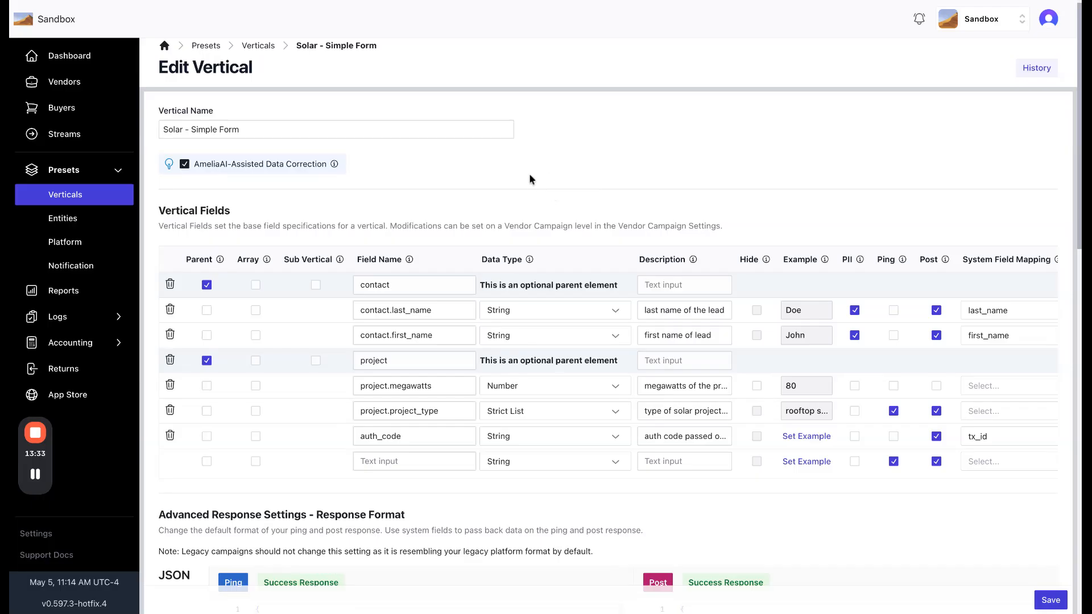
scroll(527, 177, "down", 1)
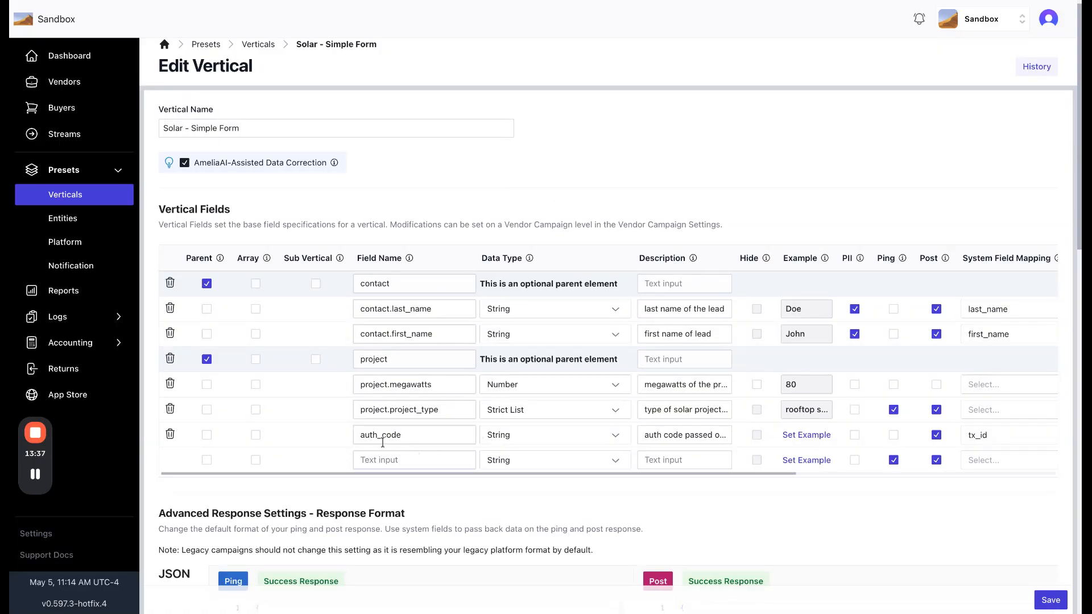
Inspect the allowed strict list options of project.project_type and close them without changes
scroll(619, 405, "right", 6)
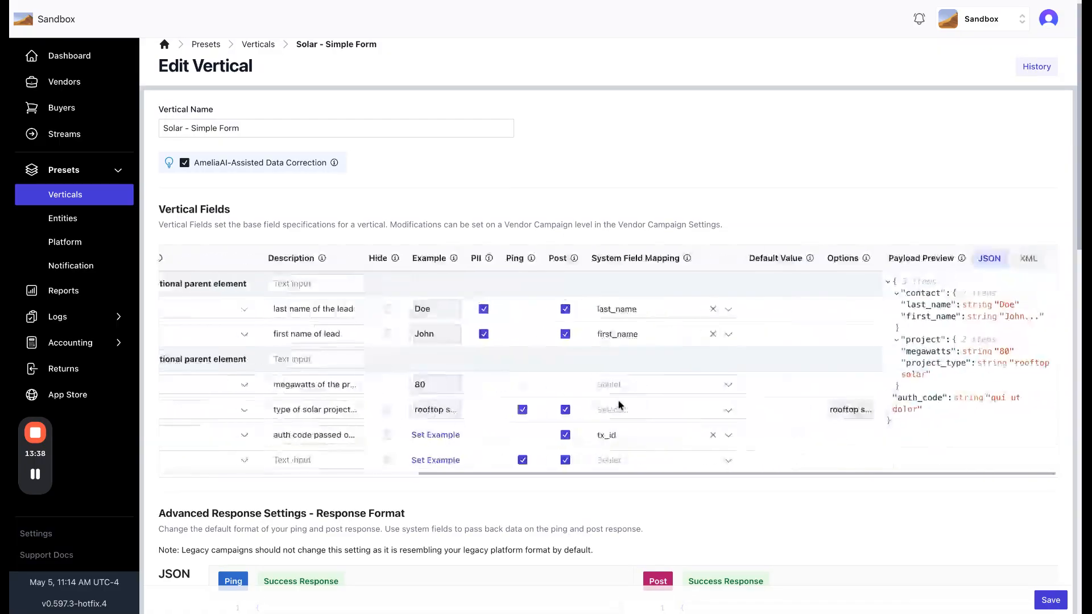
left_click(851, 410)
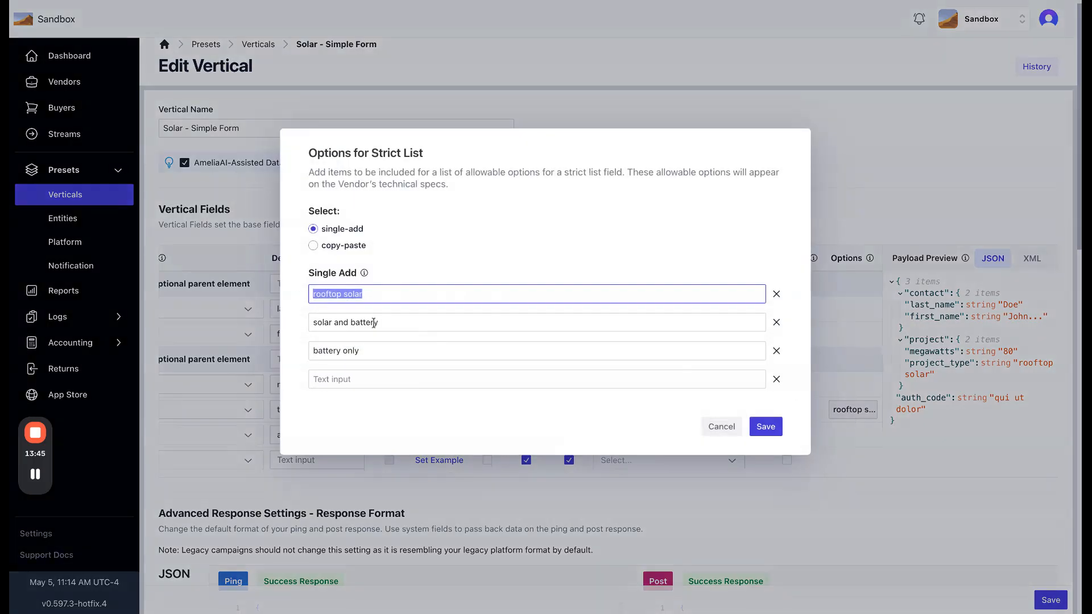
left_click(719, 430)
scroll(634, 382, "left", 6)
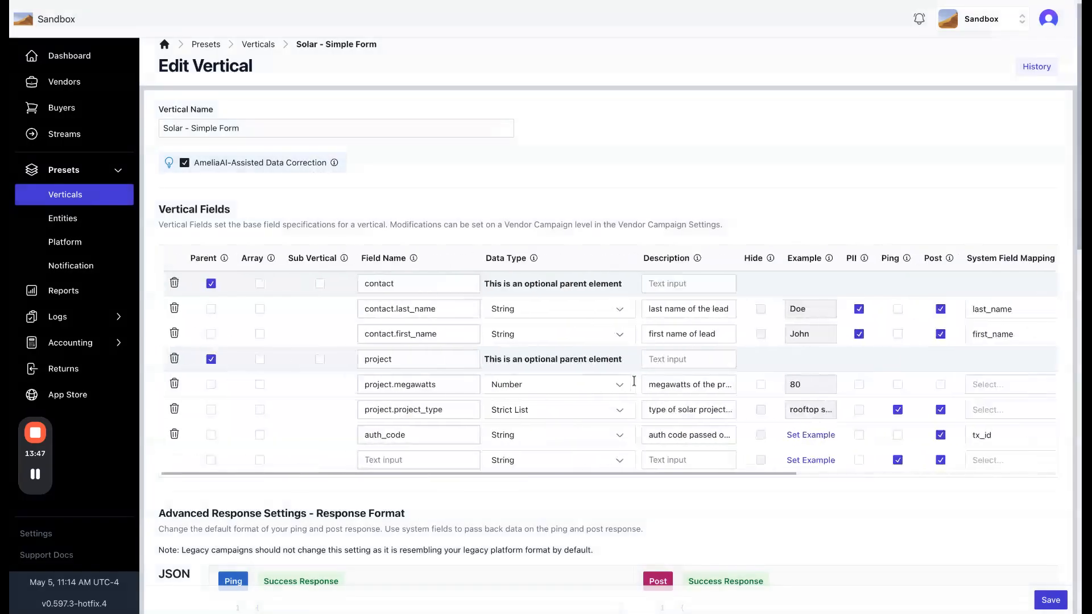
scroll(634, 382, "right", 6)
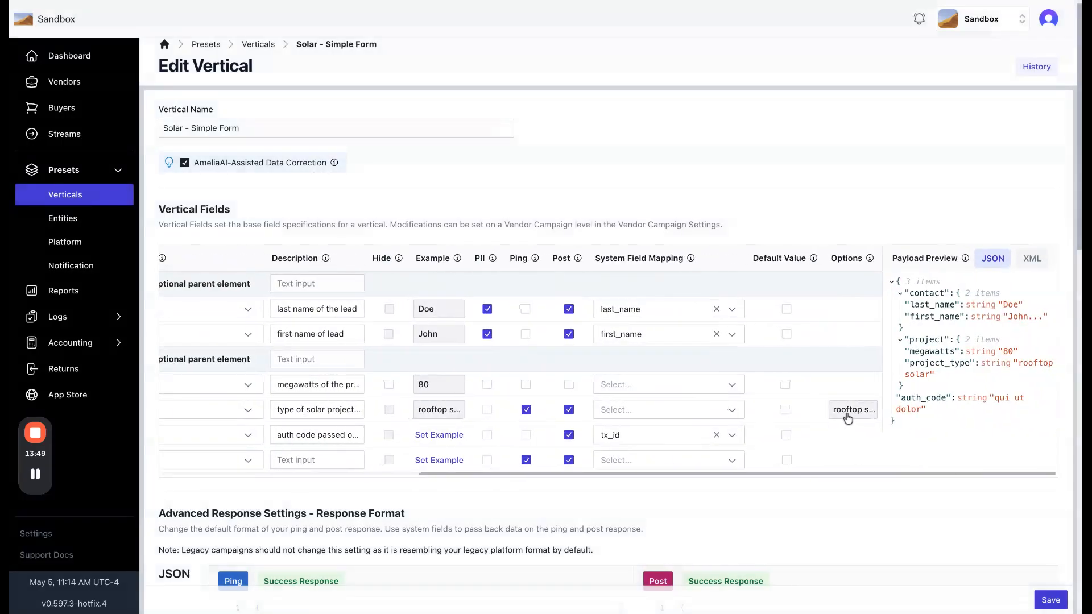
scroll(851, 417, "left", 6)
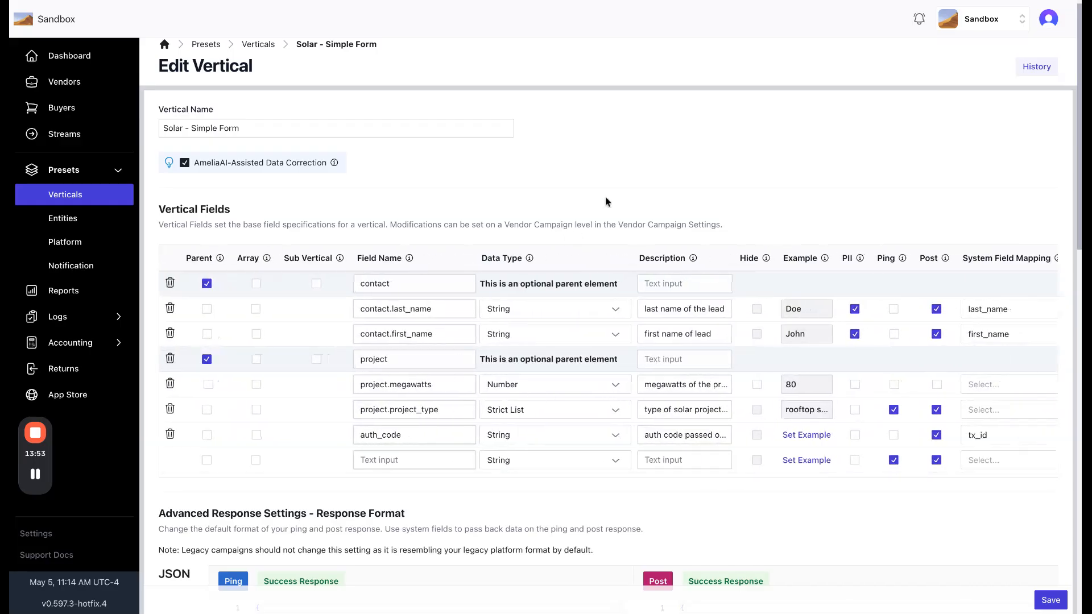
Look over the vertical's fields and its JSON and XML response formats once more, and save the vertical
scroll(605, 196, "down", 1)
scroll(605, 196, "up", 2)
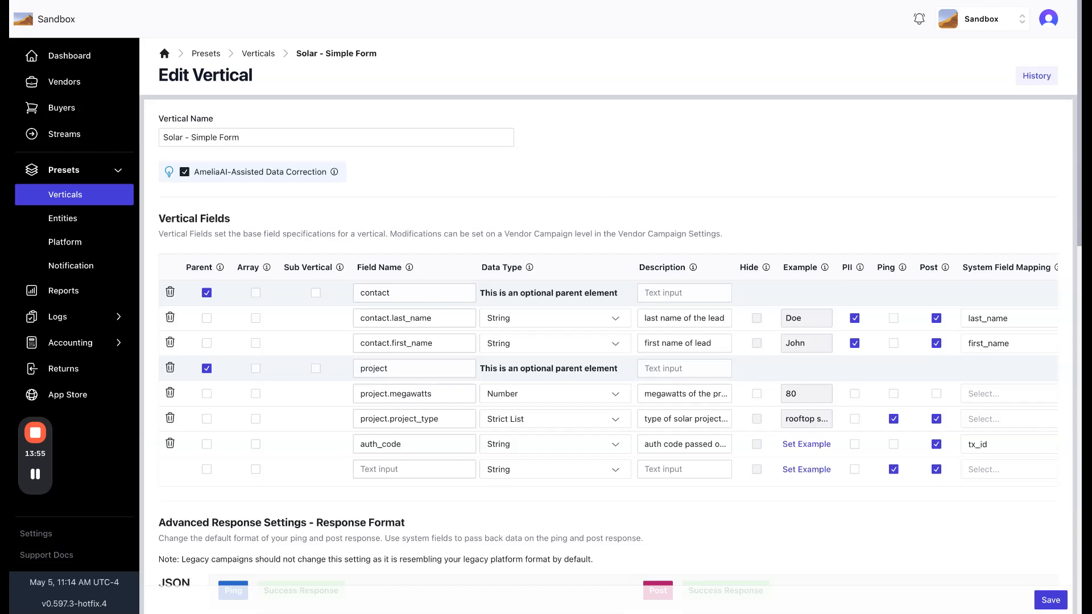
scroll(637, 173, "down", 5)
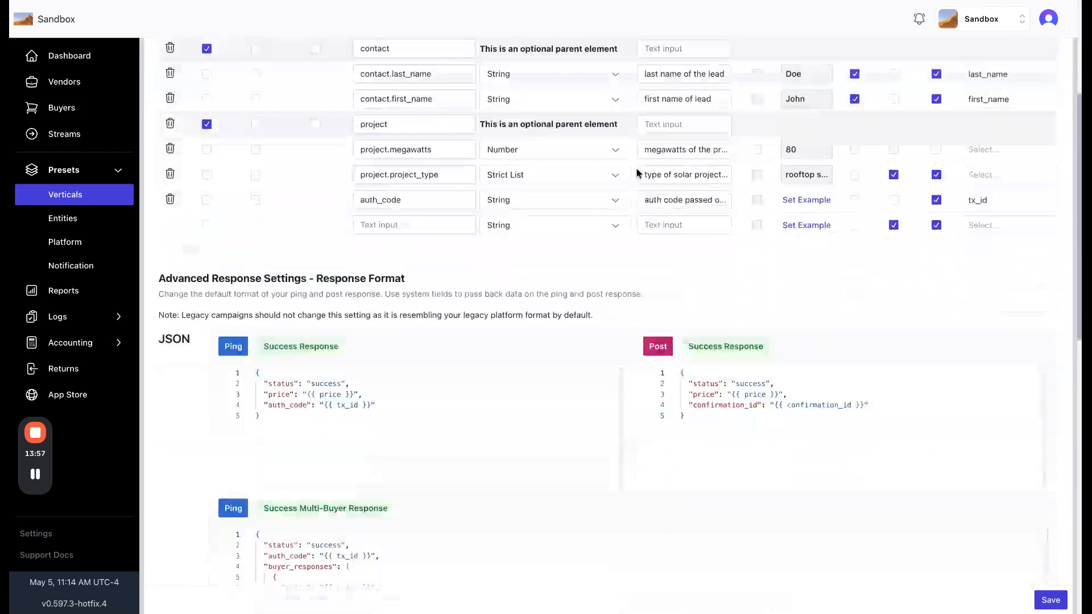
scroll(685, 230, "down", 8)
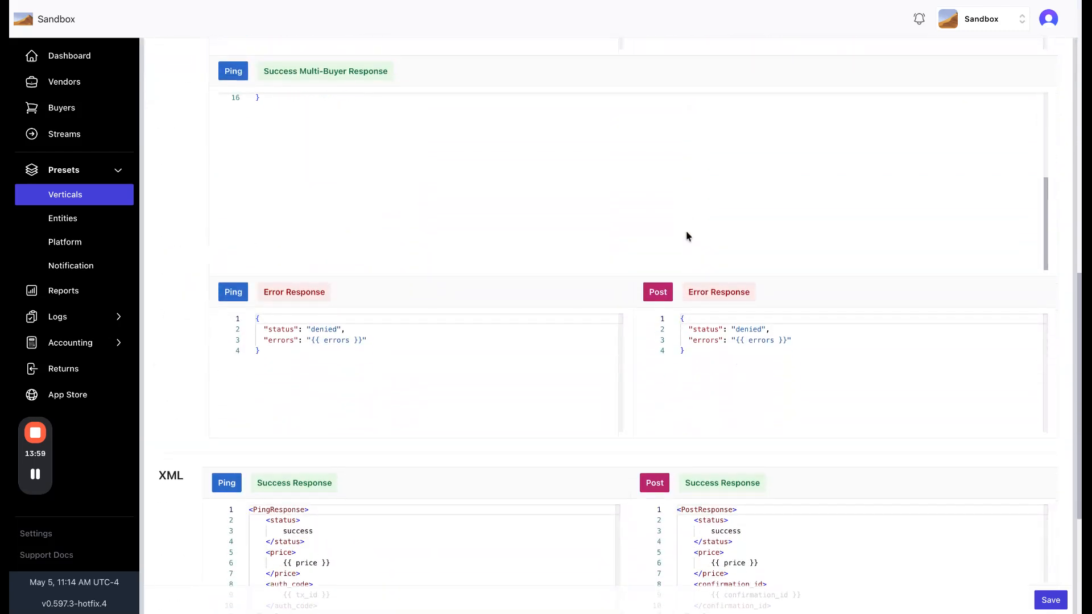
scroll(551, 212, "up", 3)
scroll(187, 329, "up", 12)
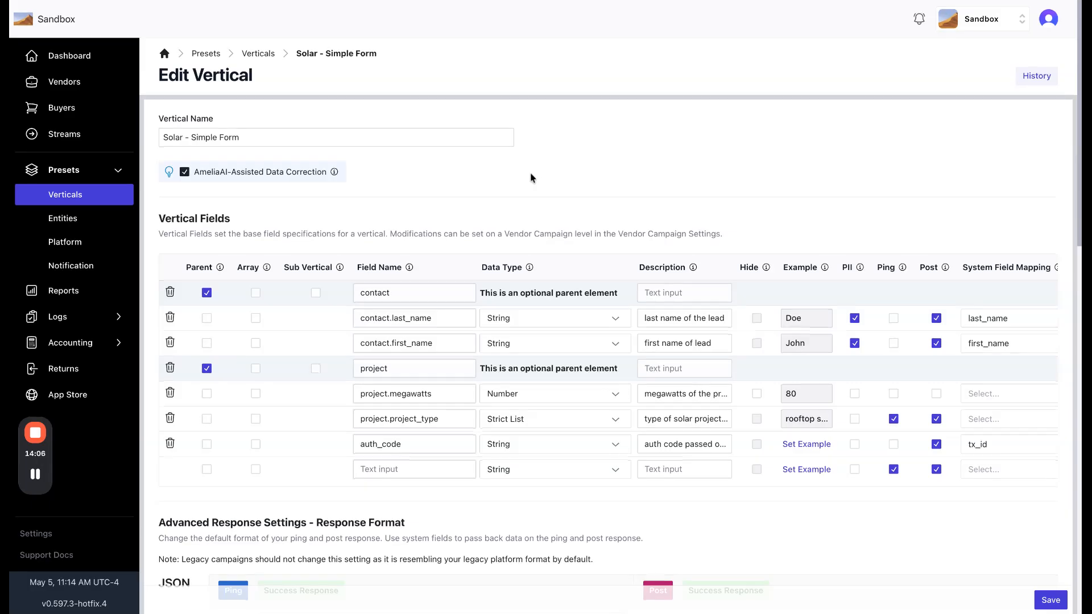
left_click(1047, 602)
mouse_move(36, 450)
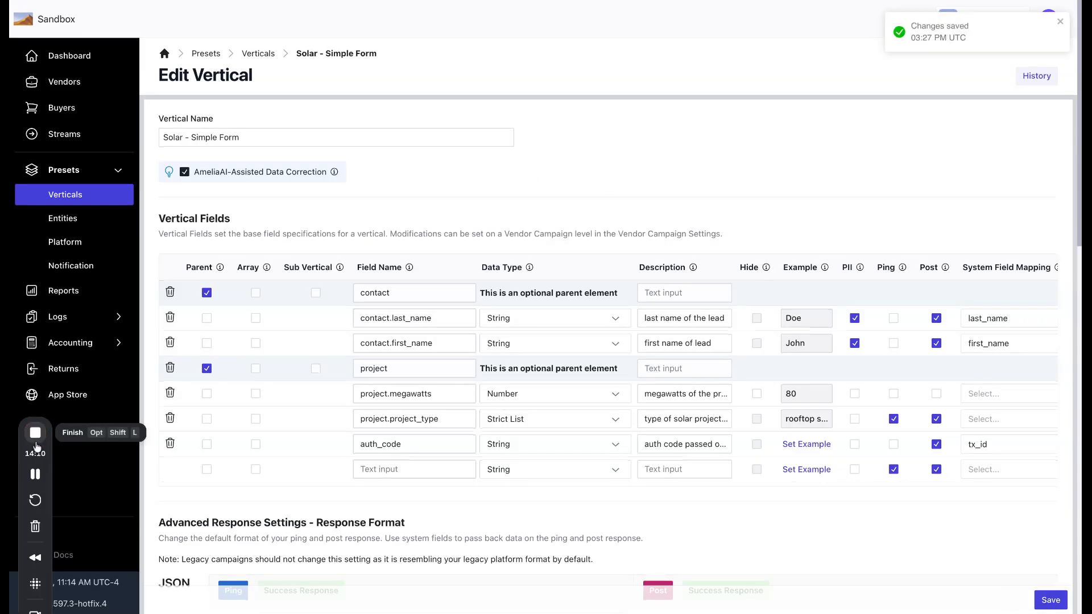